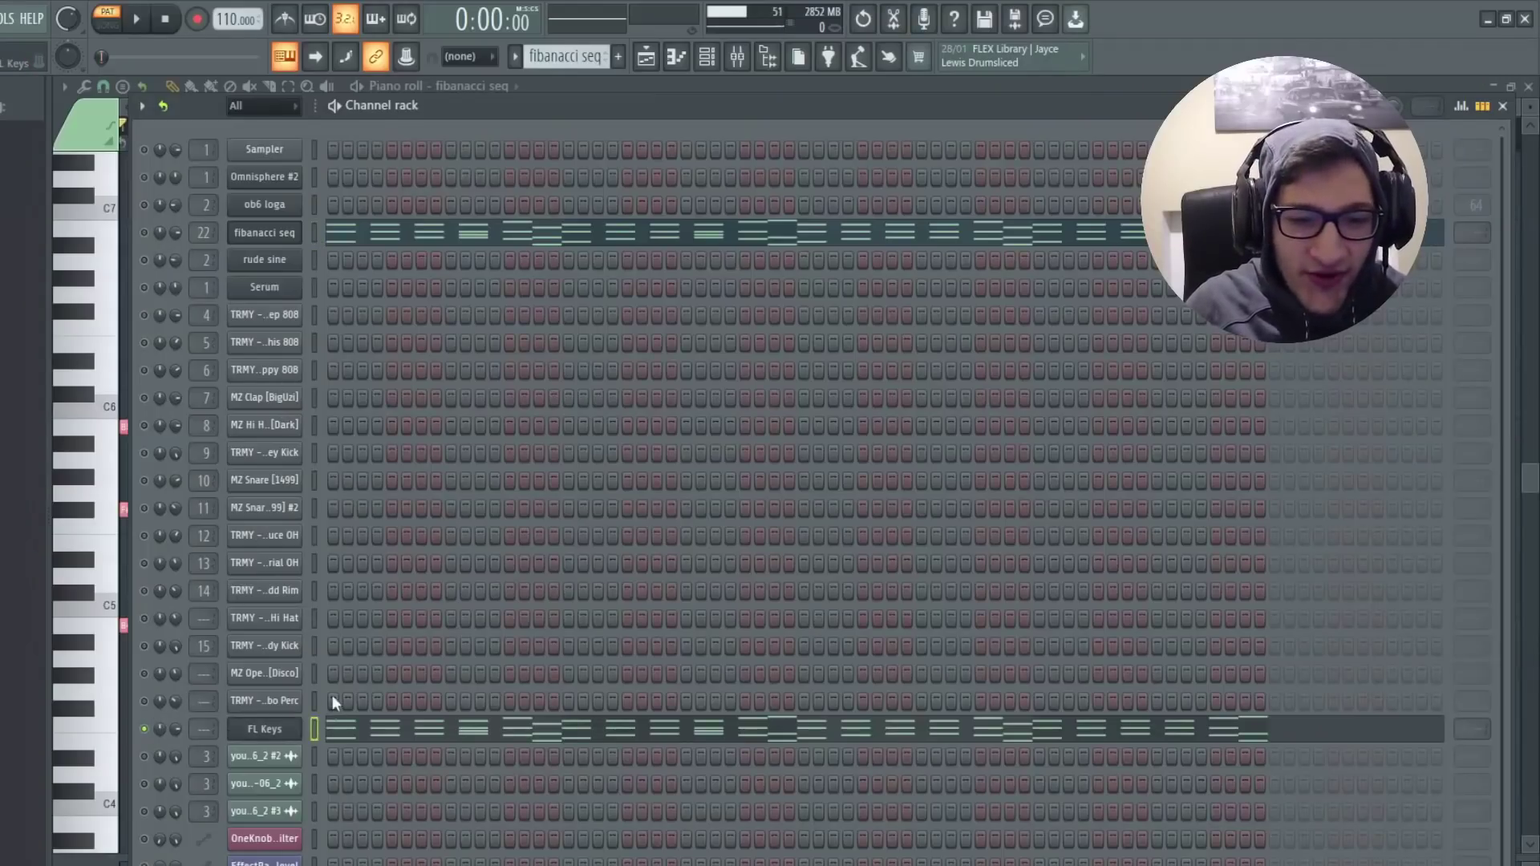
In the FL Keys piano roll, try moving the first three B5 notes of the melody down an octave.
key(F7)
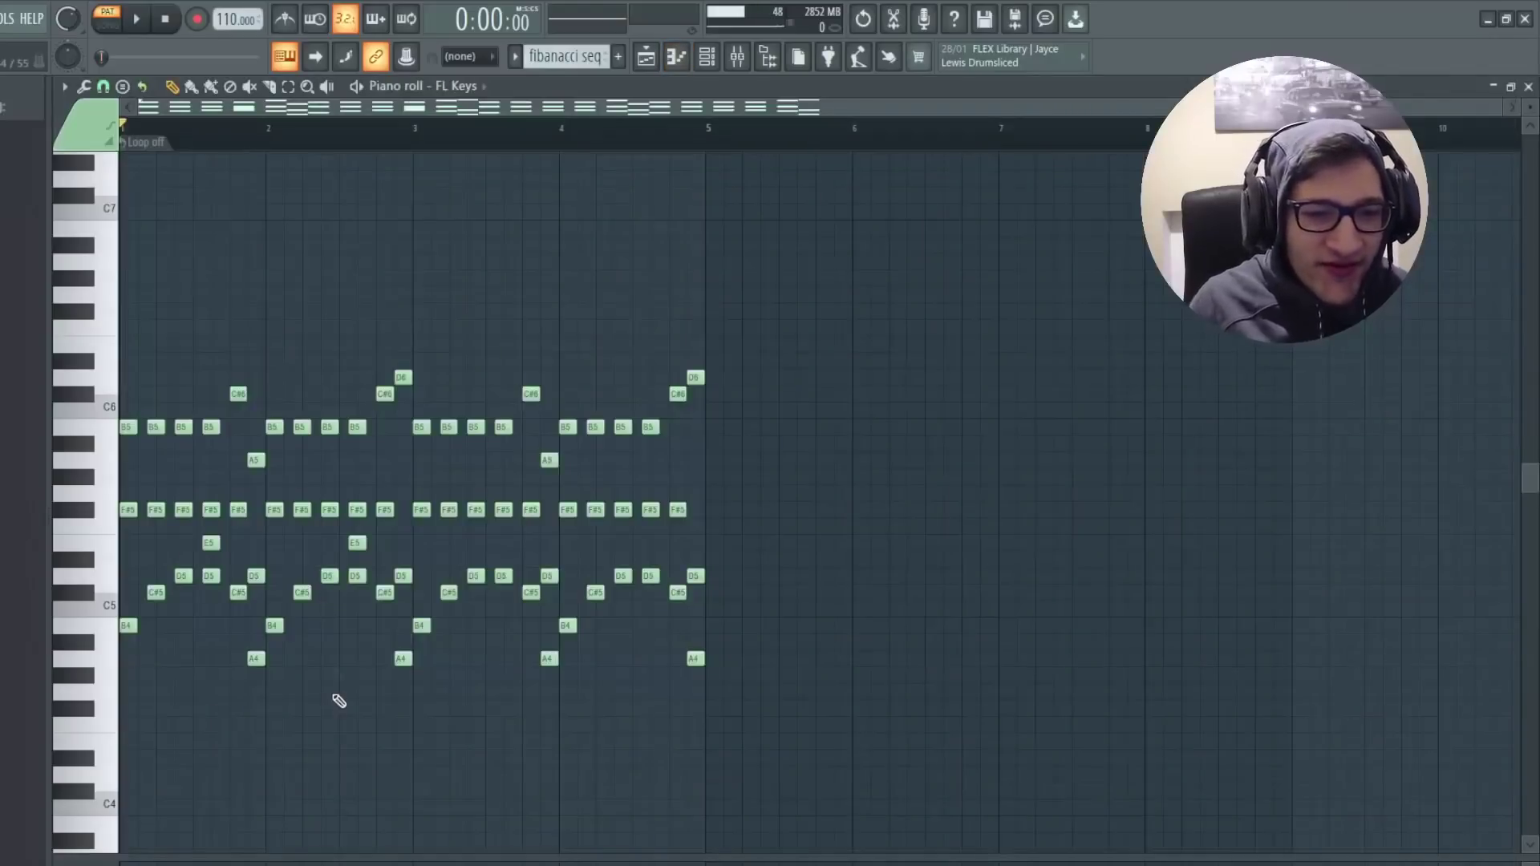
drag(193, 554, 113, 442)
key(ctrl+Down)
key(ctrl+Up)
key(ctrl+Down)
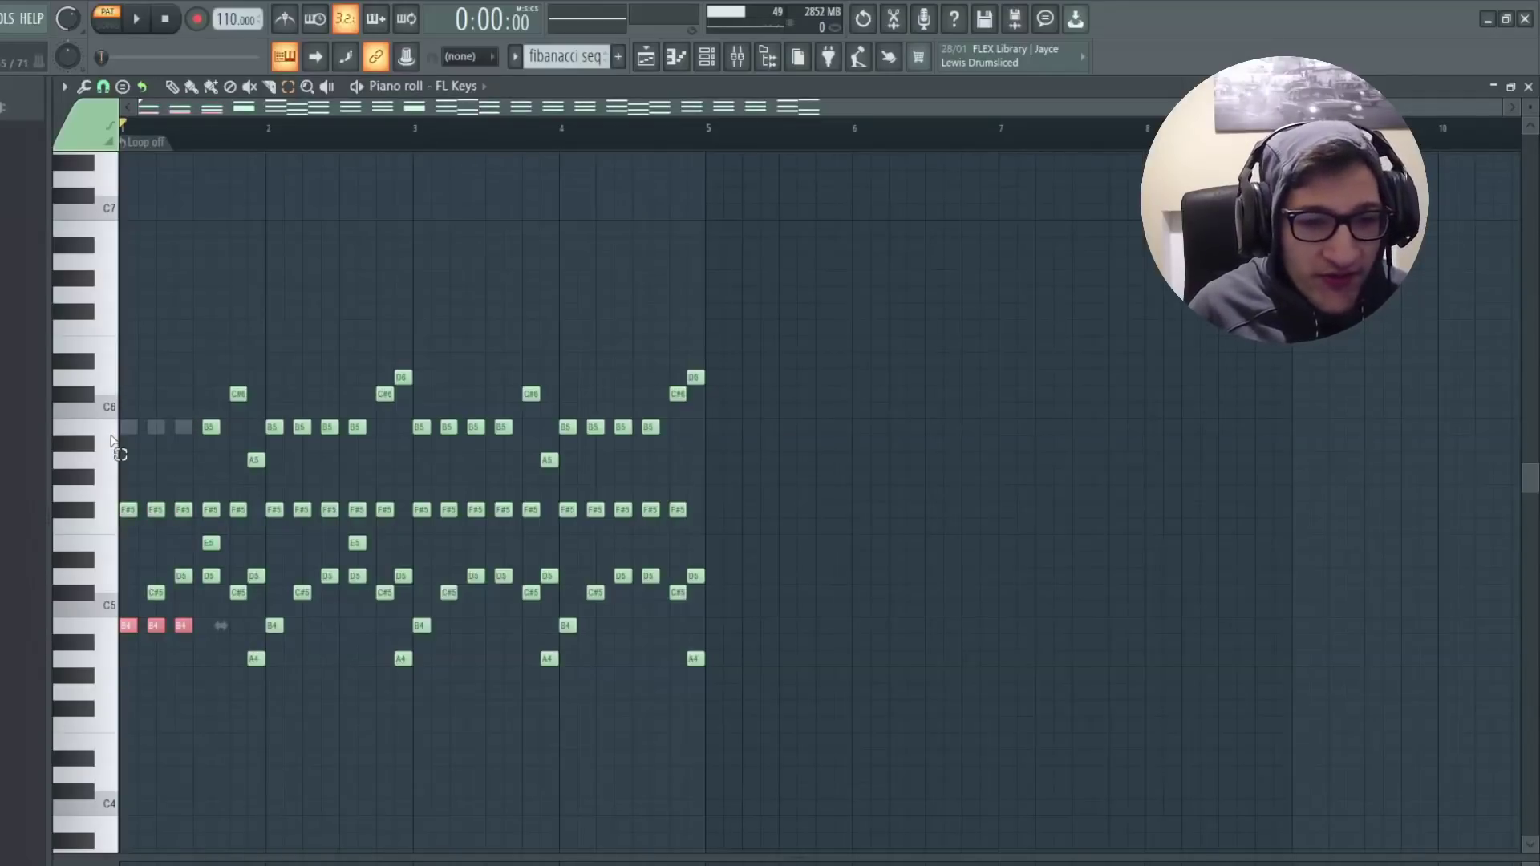
scroll(112, 441, up, 6)
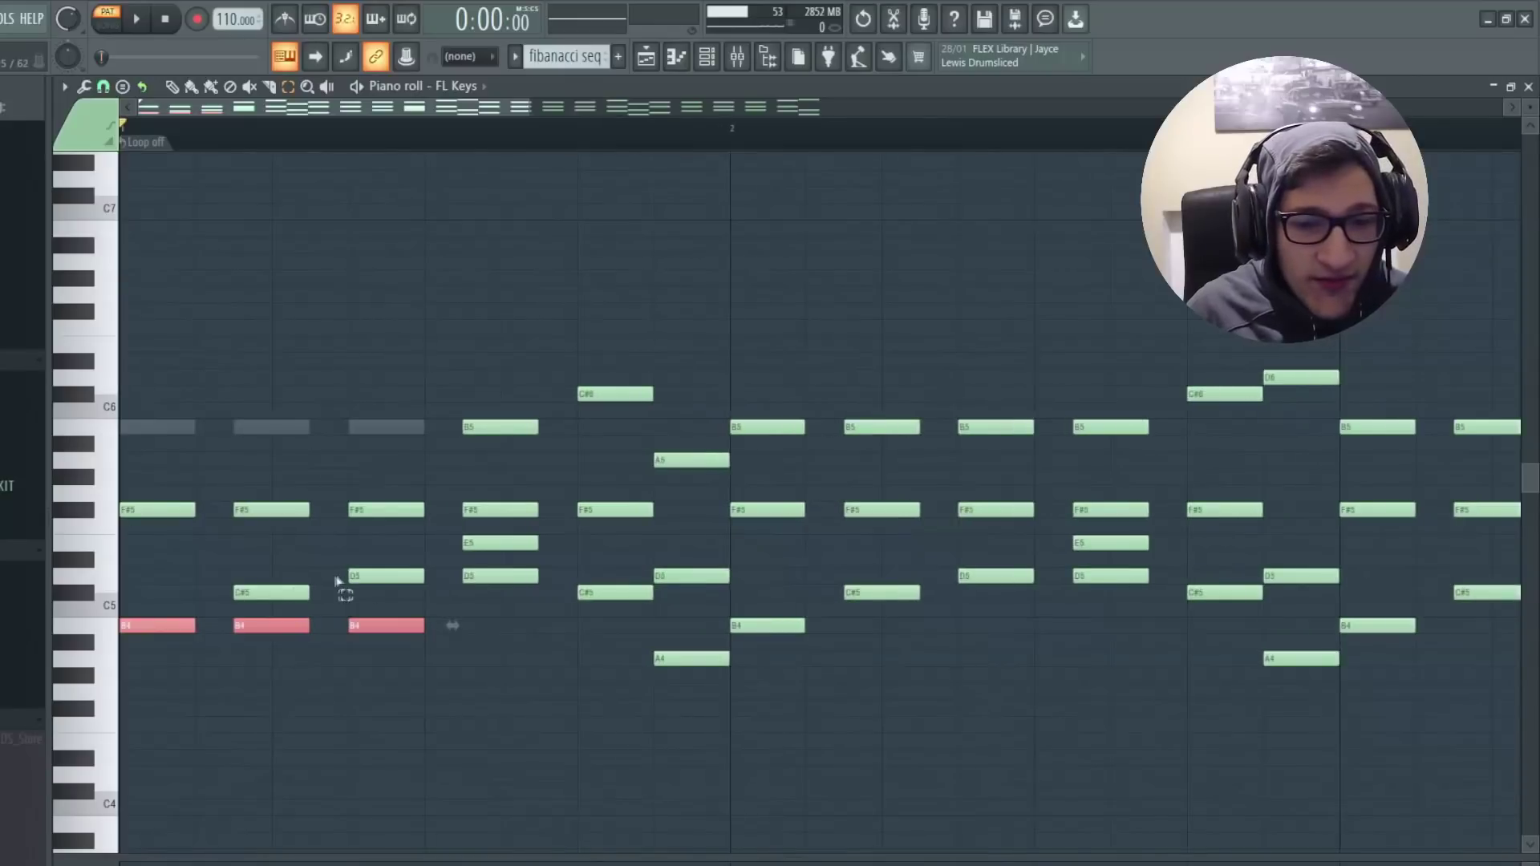
key(ctrl+Up)
scroll(320, 368, down, 6)
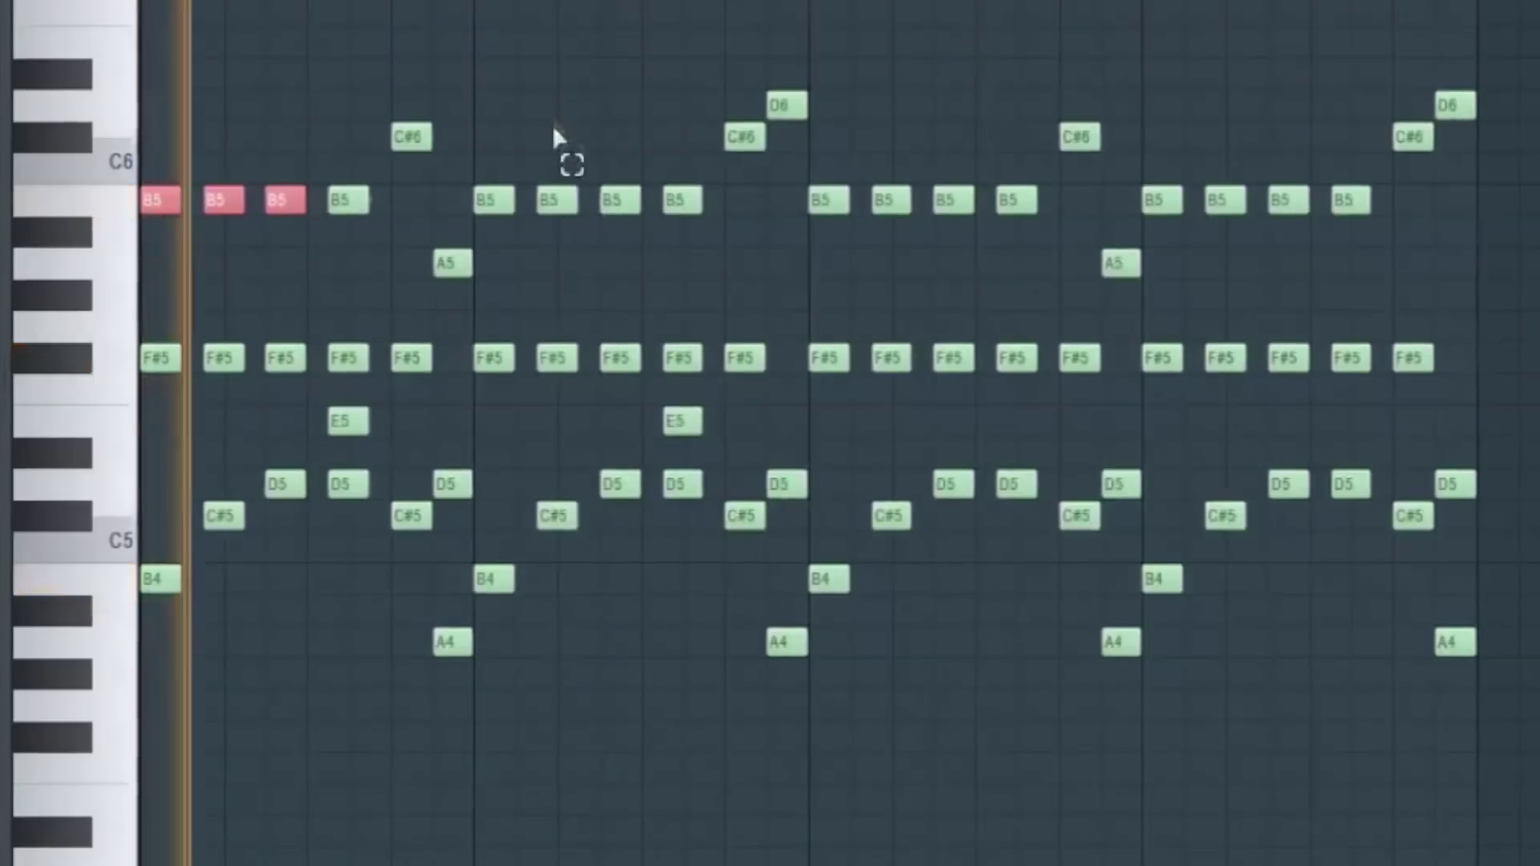
ctrl+click(553, 136)
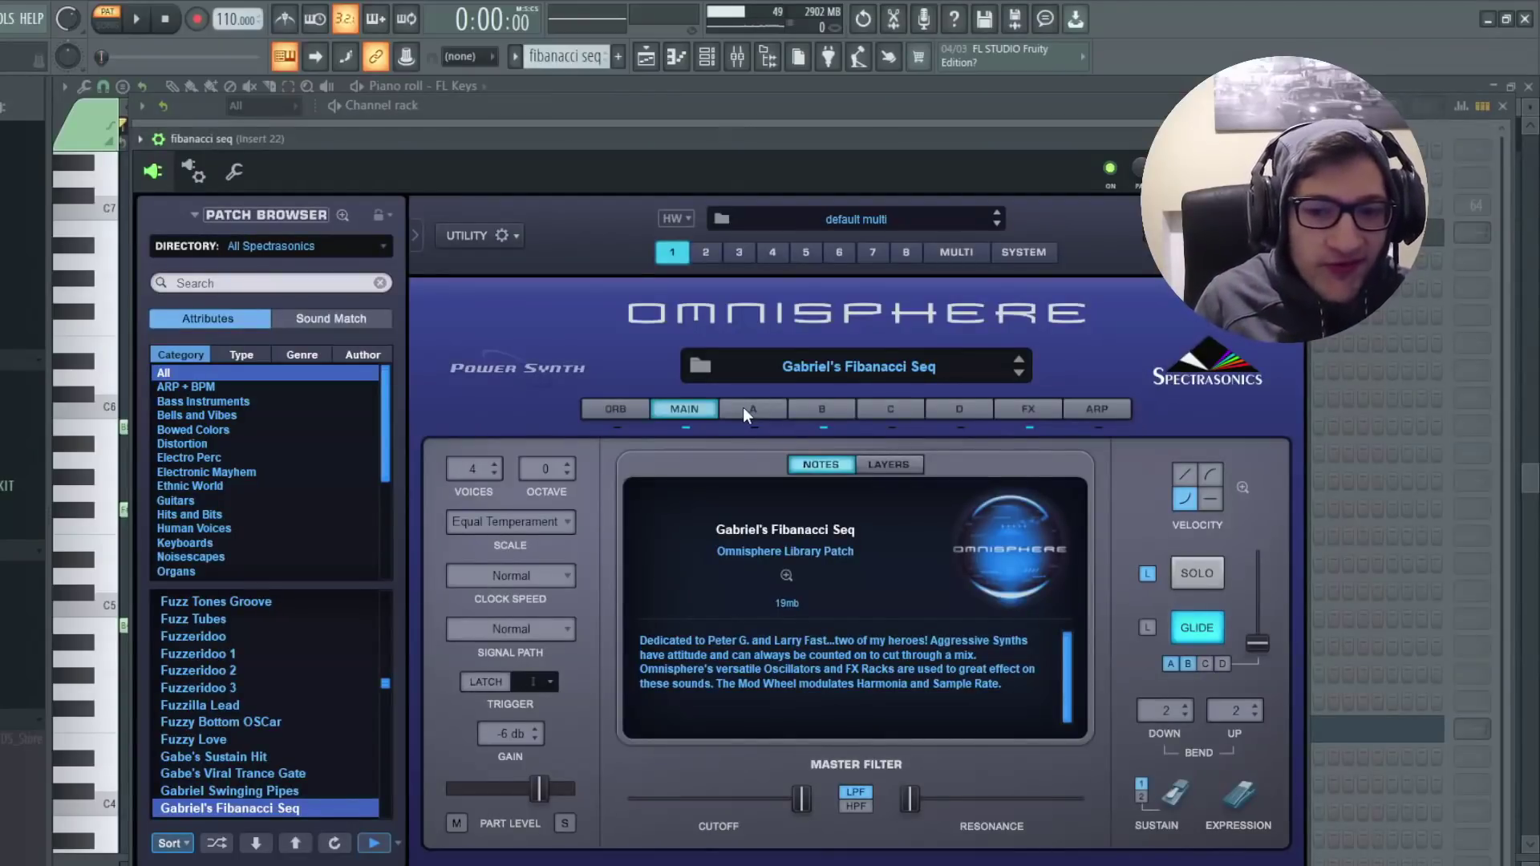
Examine layers A and B, the arpeggiator and the modulation matrix of the Gabriel's Fibanacci Seq patch.
click(821, 411)
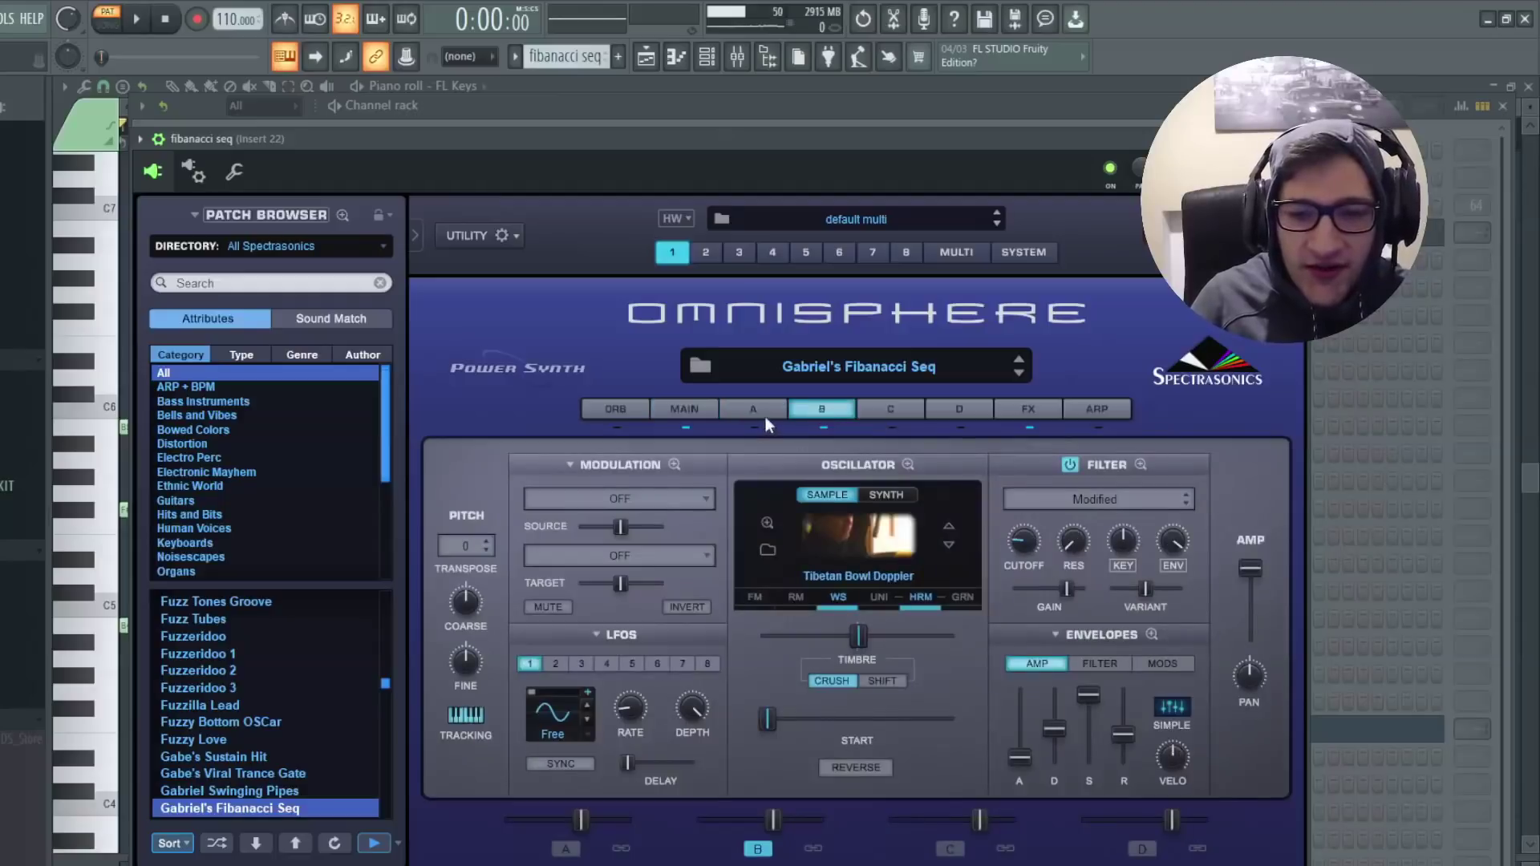
click(1124, 408)
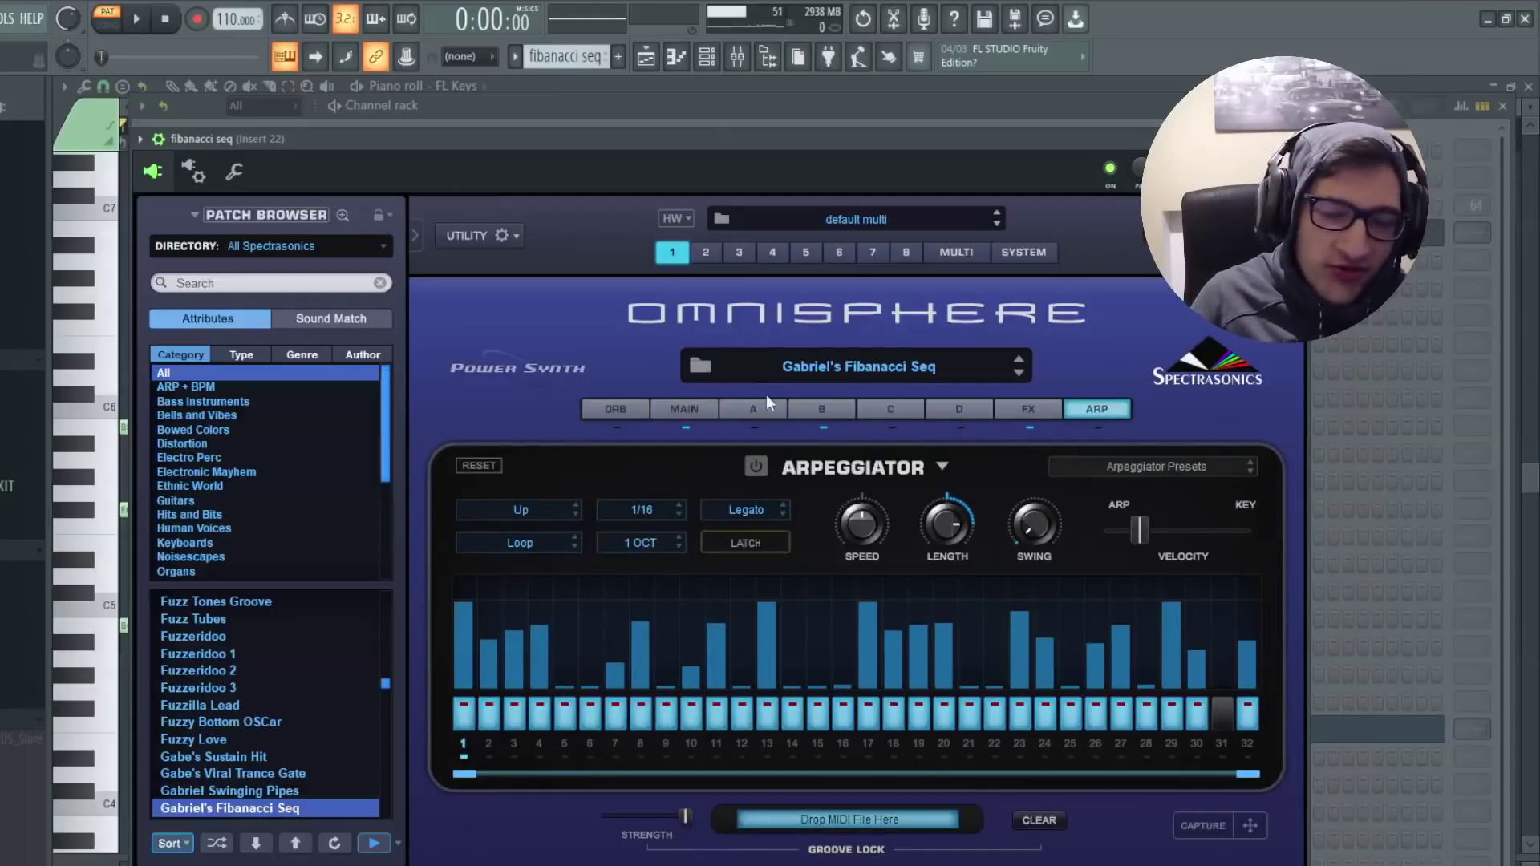
click(822, 409)
click(678, 467)
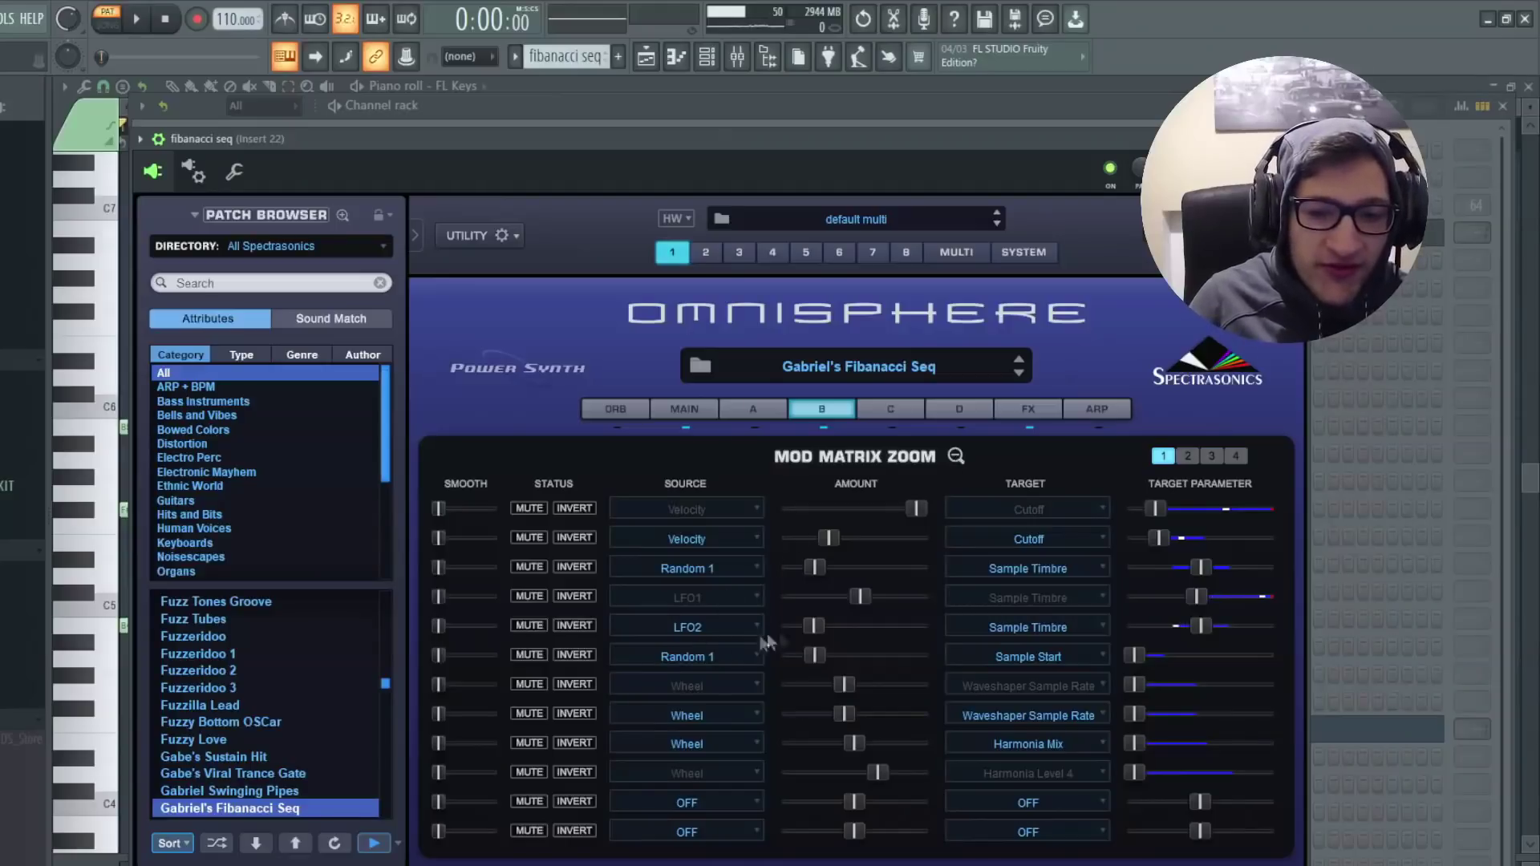
click(955, 456)
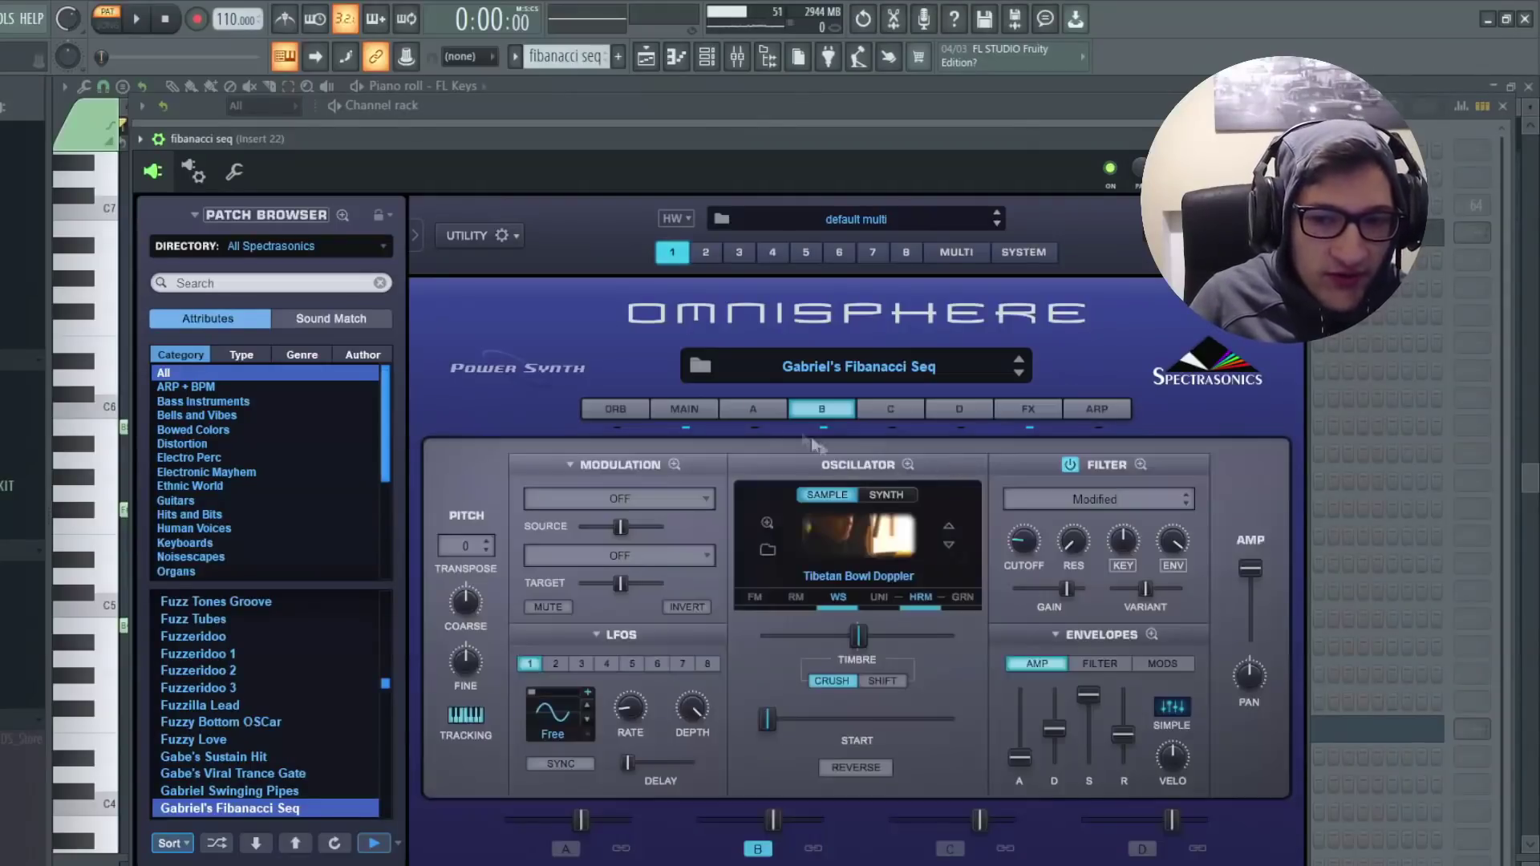
click(773, 416)
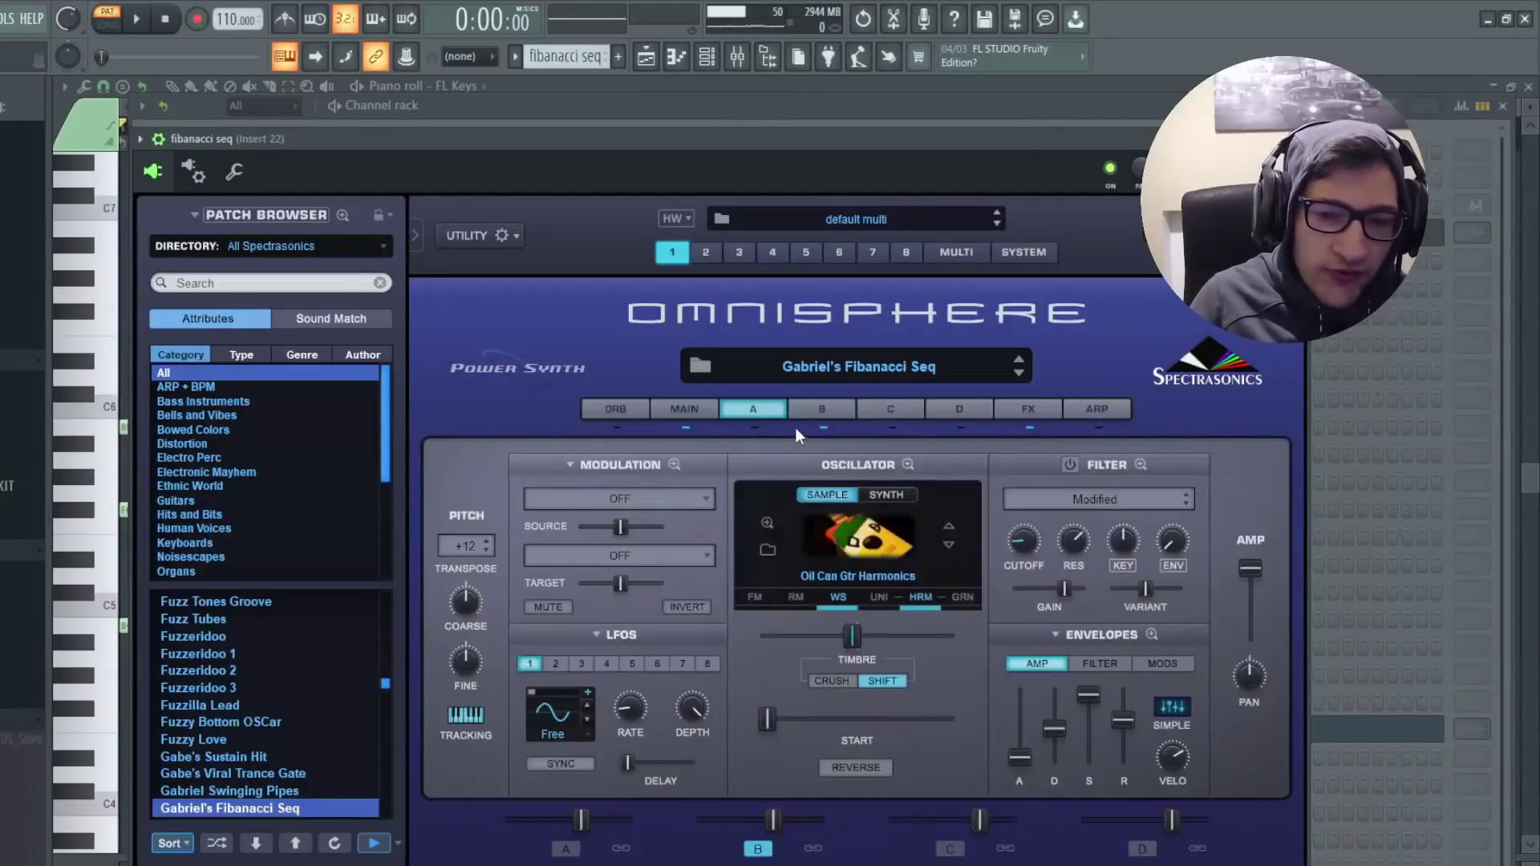
click(812, 410)
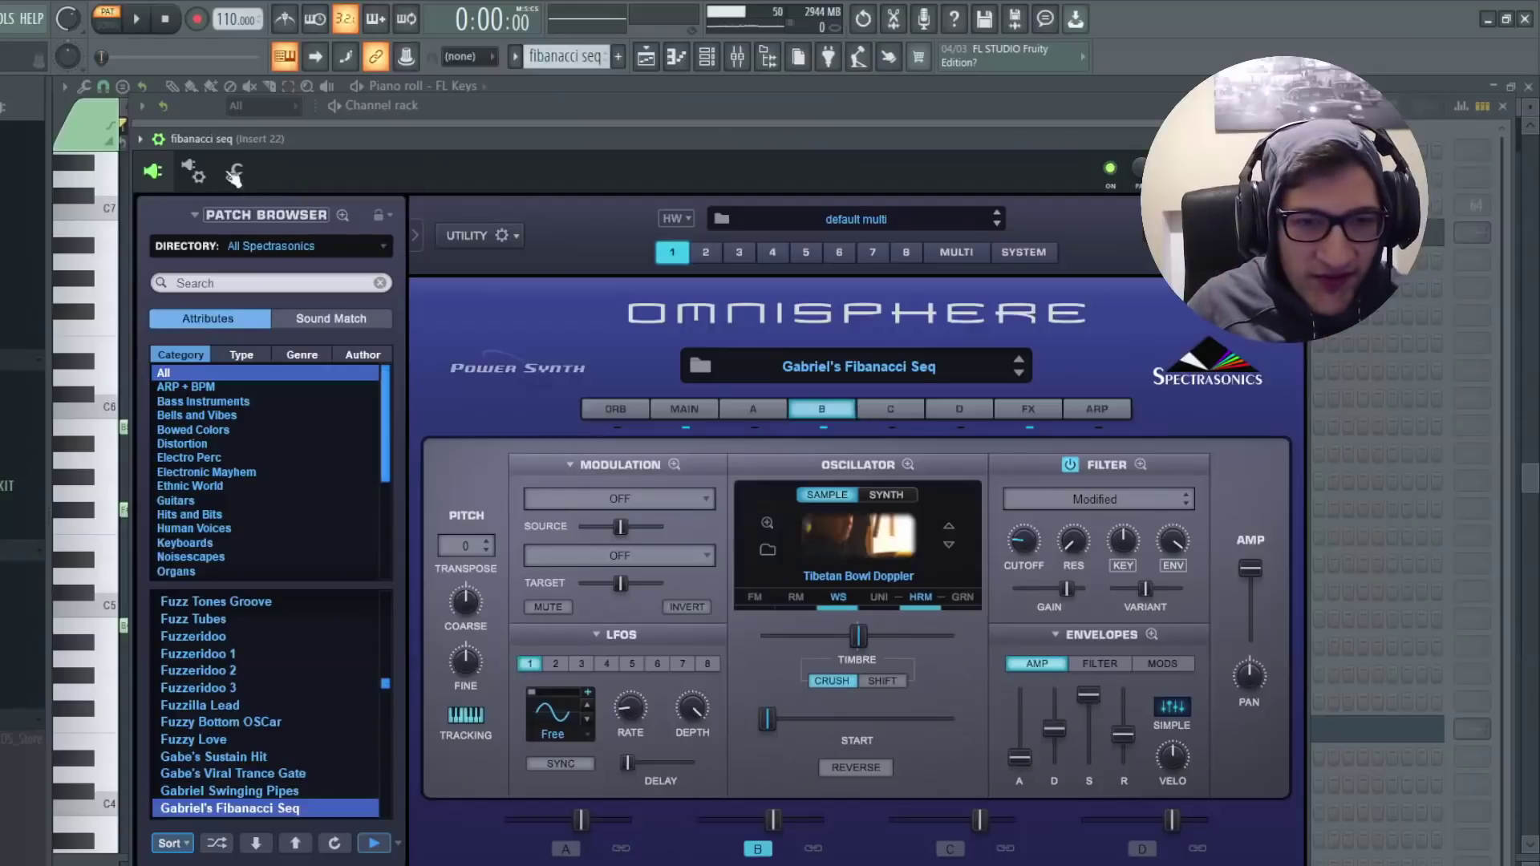
Check the fibanacci seq channel's wrapper settings and review the modulation matrix of layer B again.
click(234, 173)
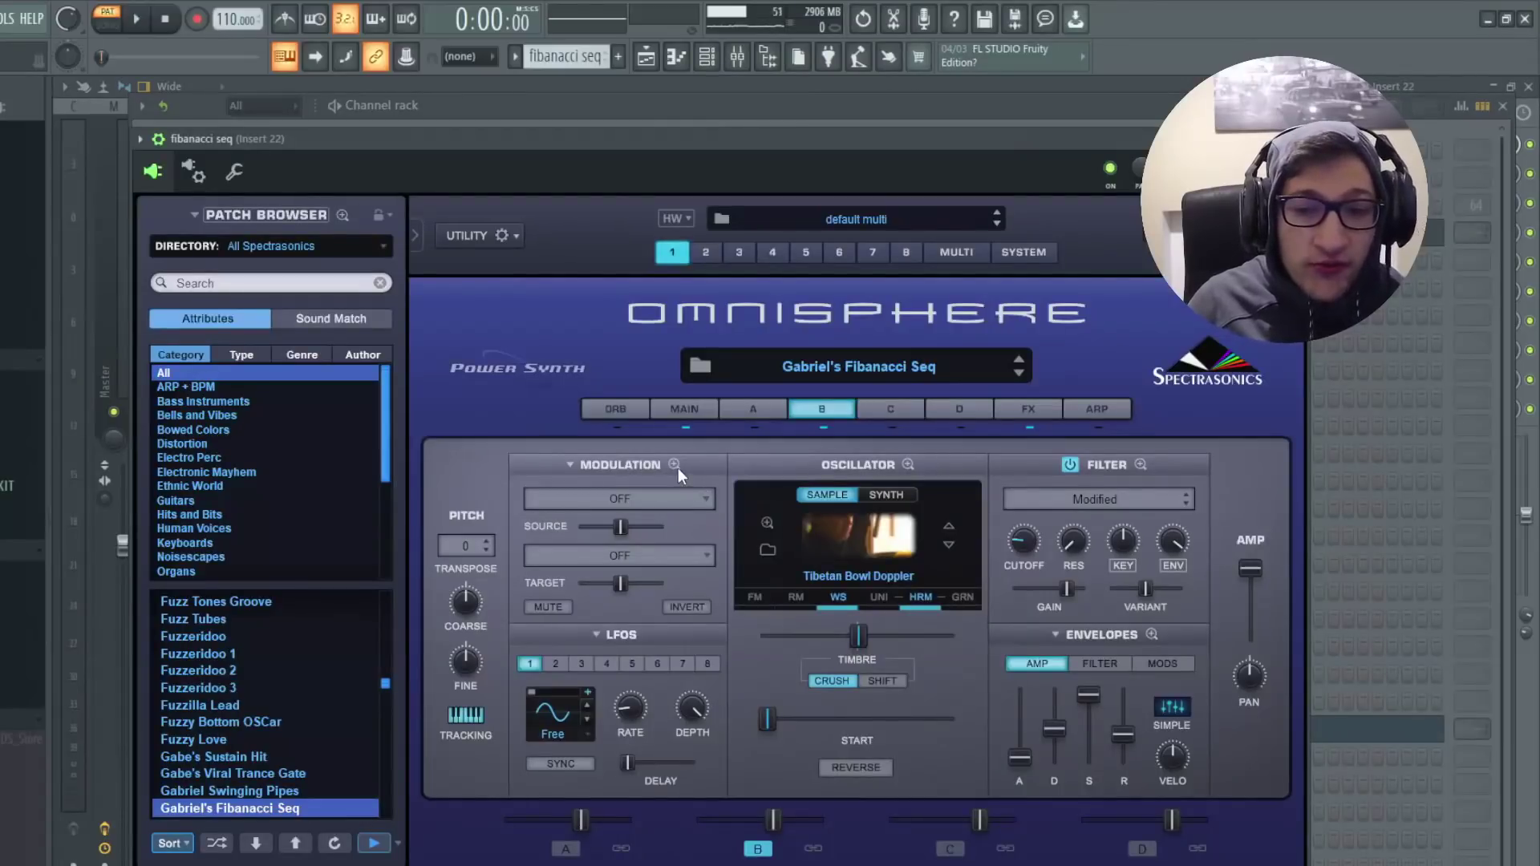
click(676, 467)
click(951, 455)
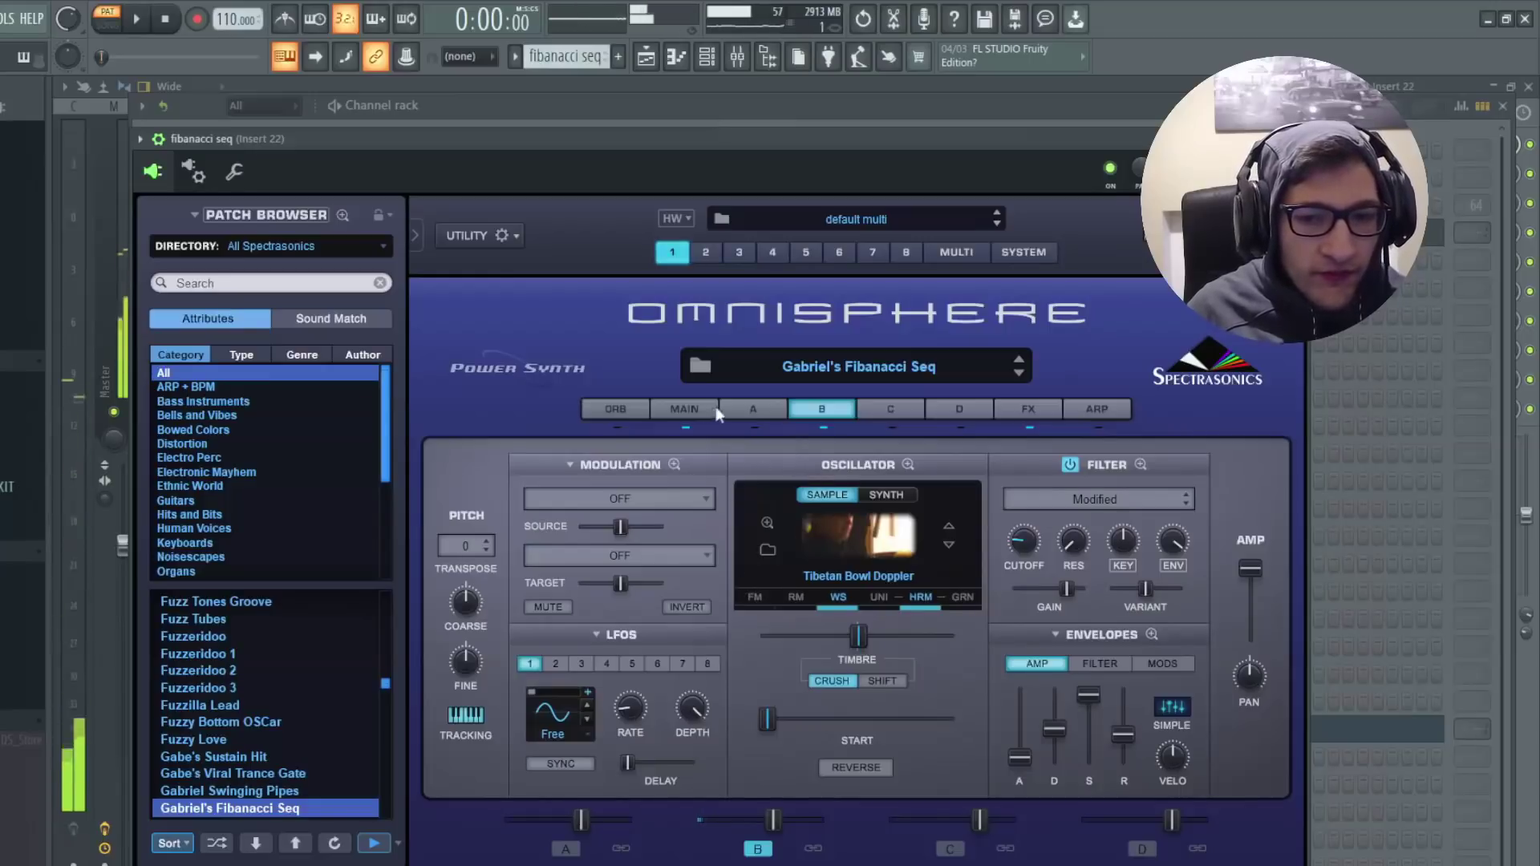
click(674, 464)
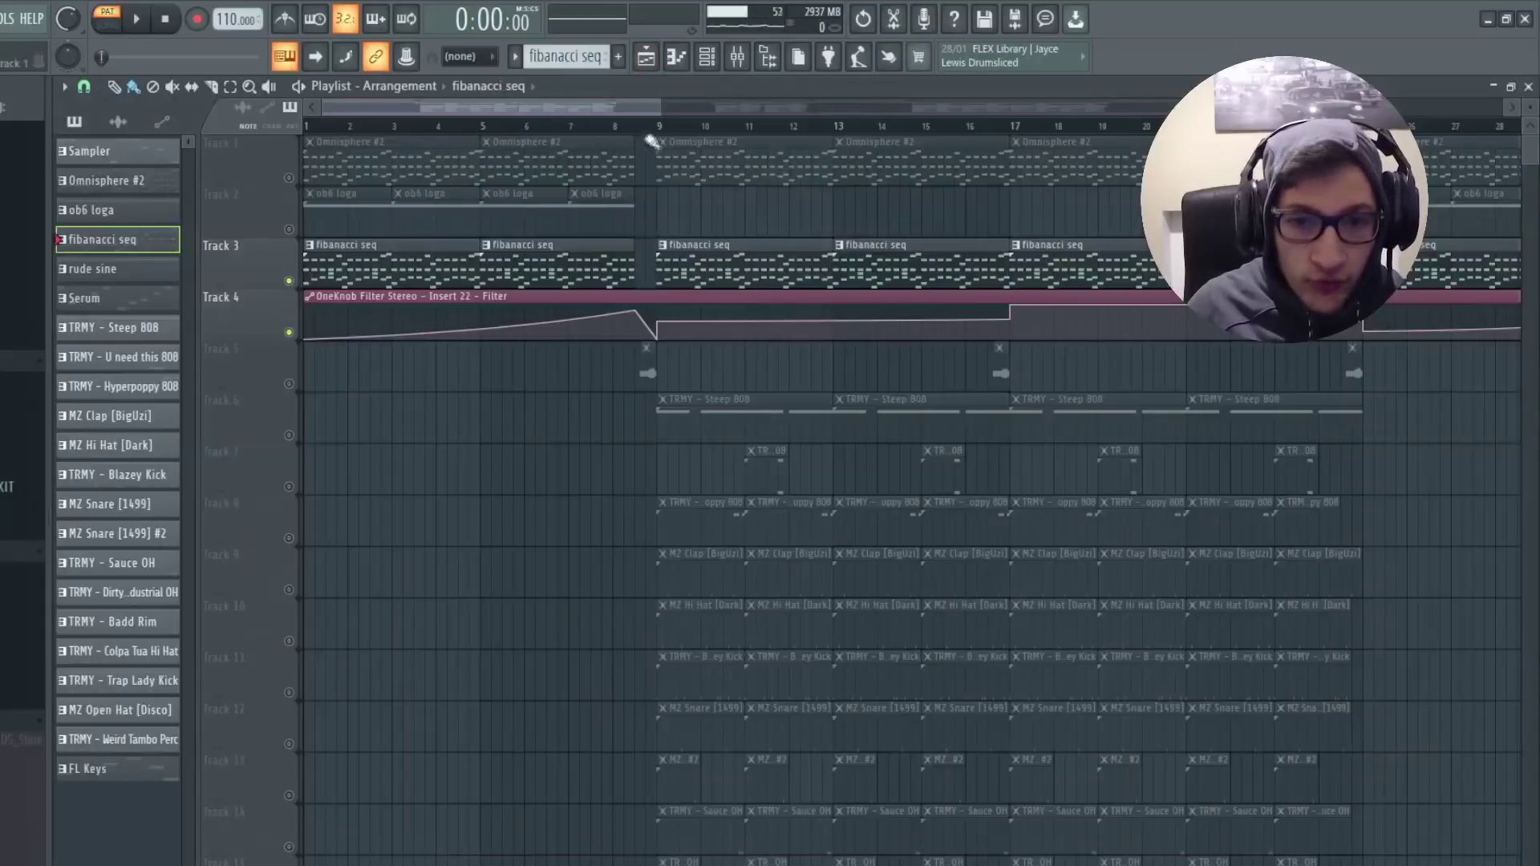
Play the arrangement from bar 17 and view the fibanacci seq clips with their filter automation in the playlist.
click(1008, 128)
scroll(665, 255, down, 3)
key(space)
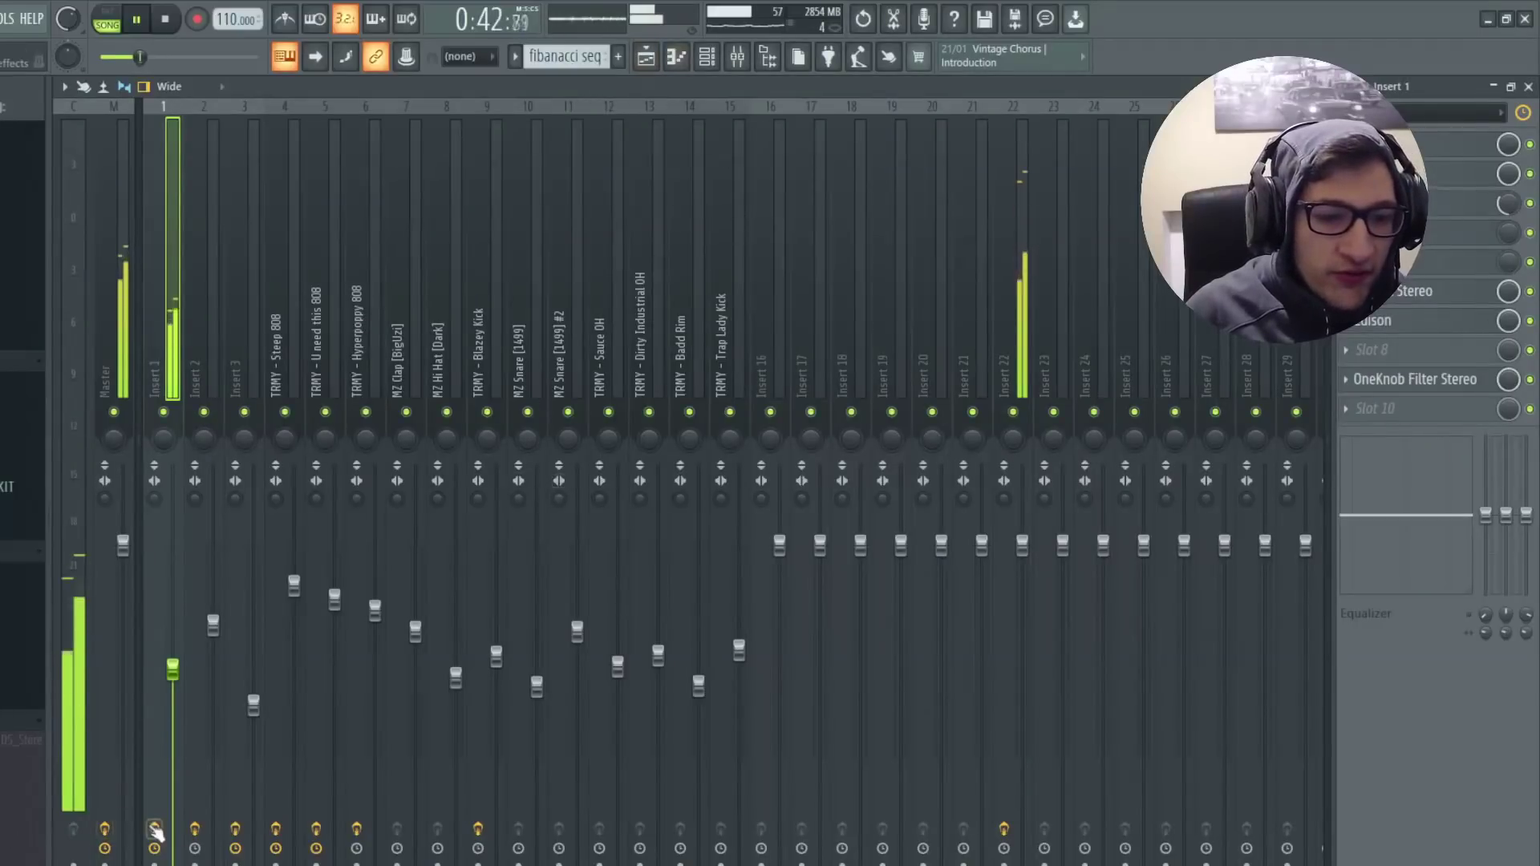
click(648, 66)
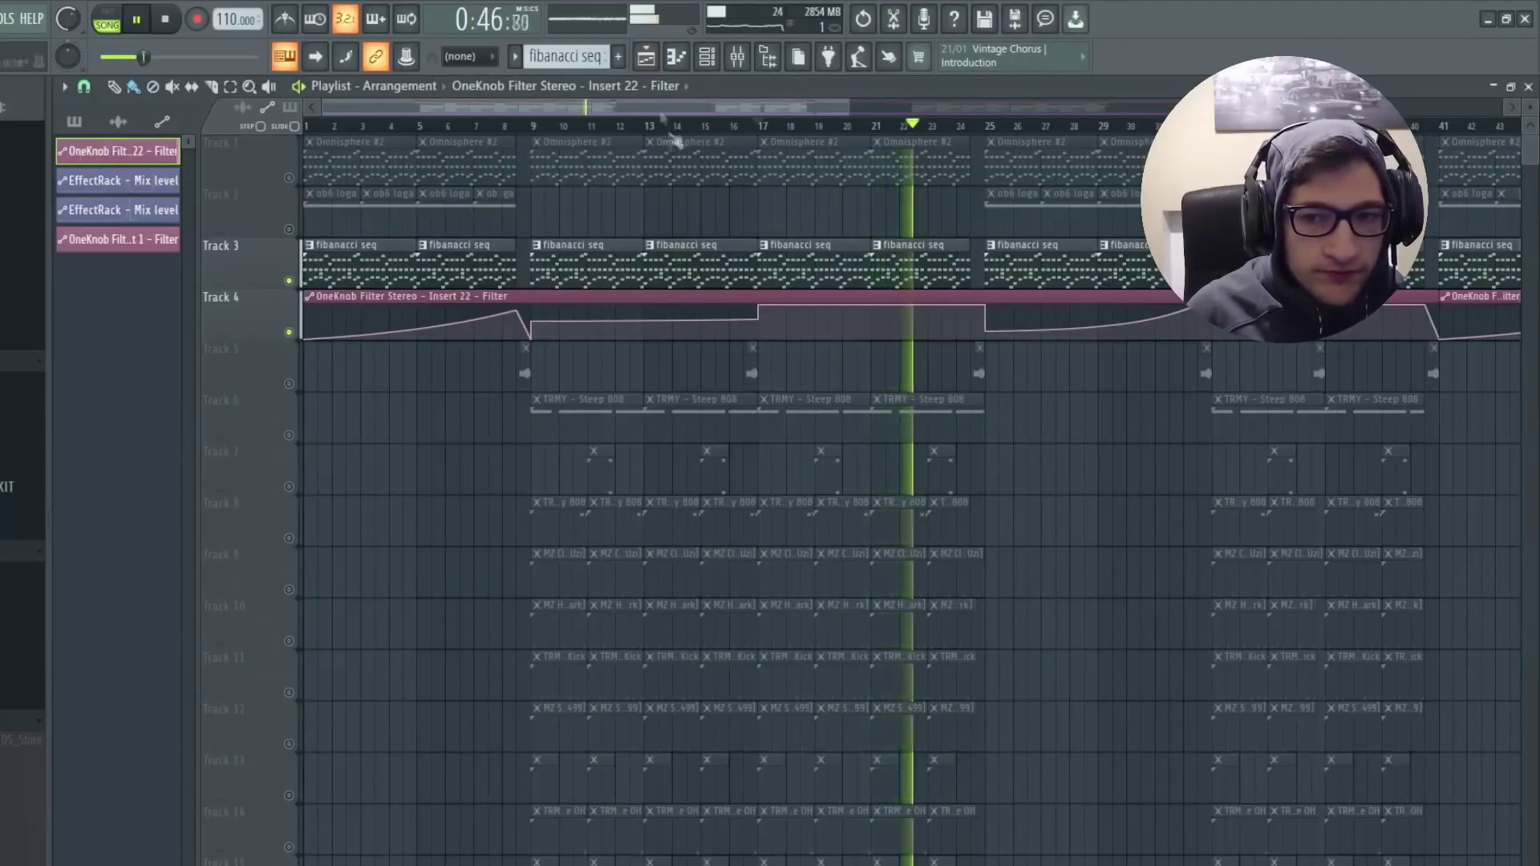
click(706, 56)
click(708, 57)
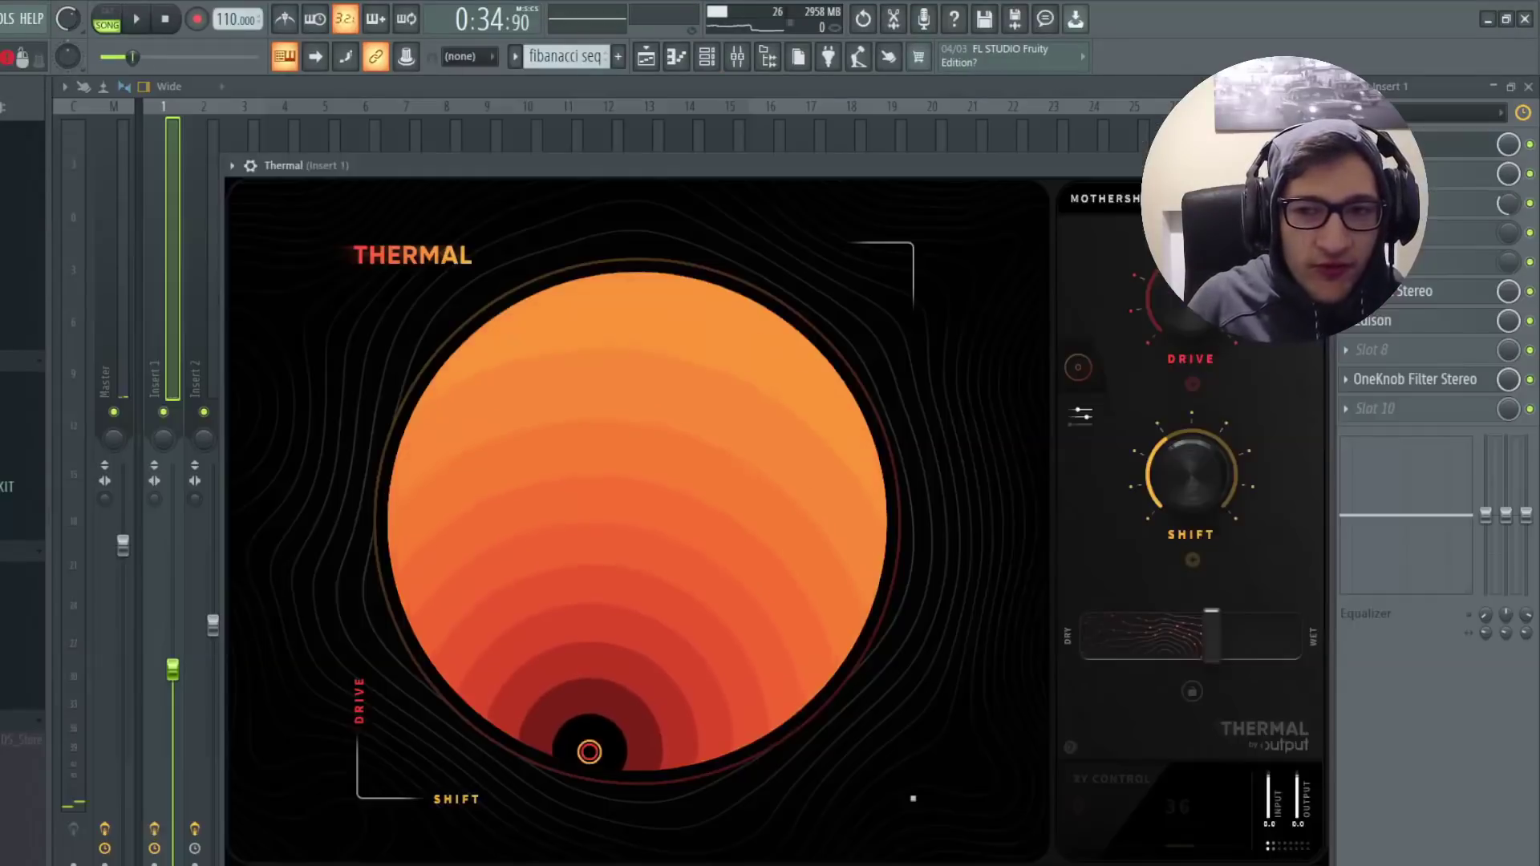
Bypass the slot 3 effect on Insert 1 and audition the melody, toggling the slot 1 effect for comparison.
click(1530, 204)
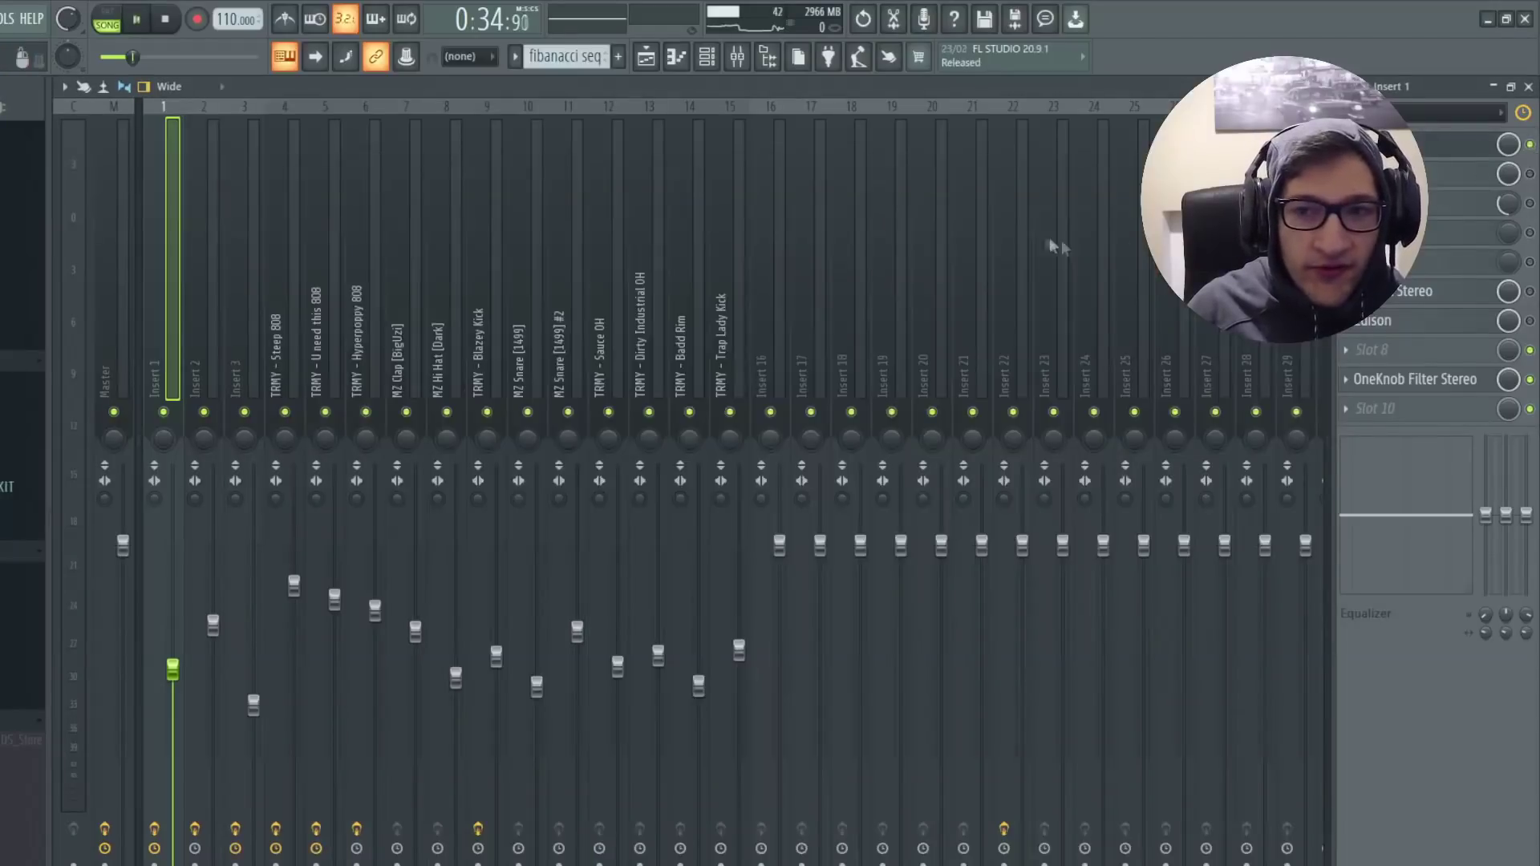
key(space)
click(647, 57)
click(737, 57)
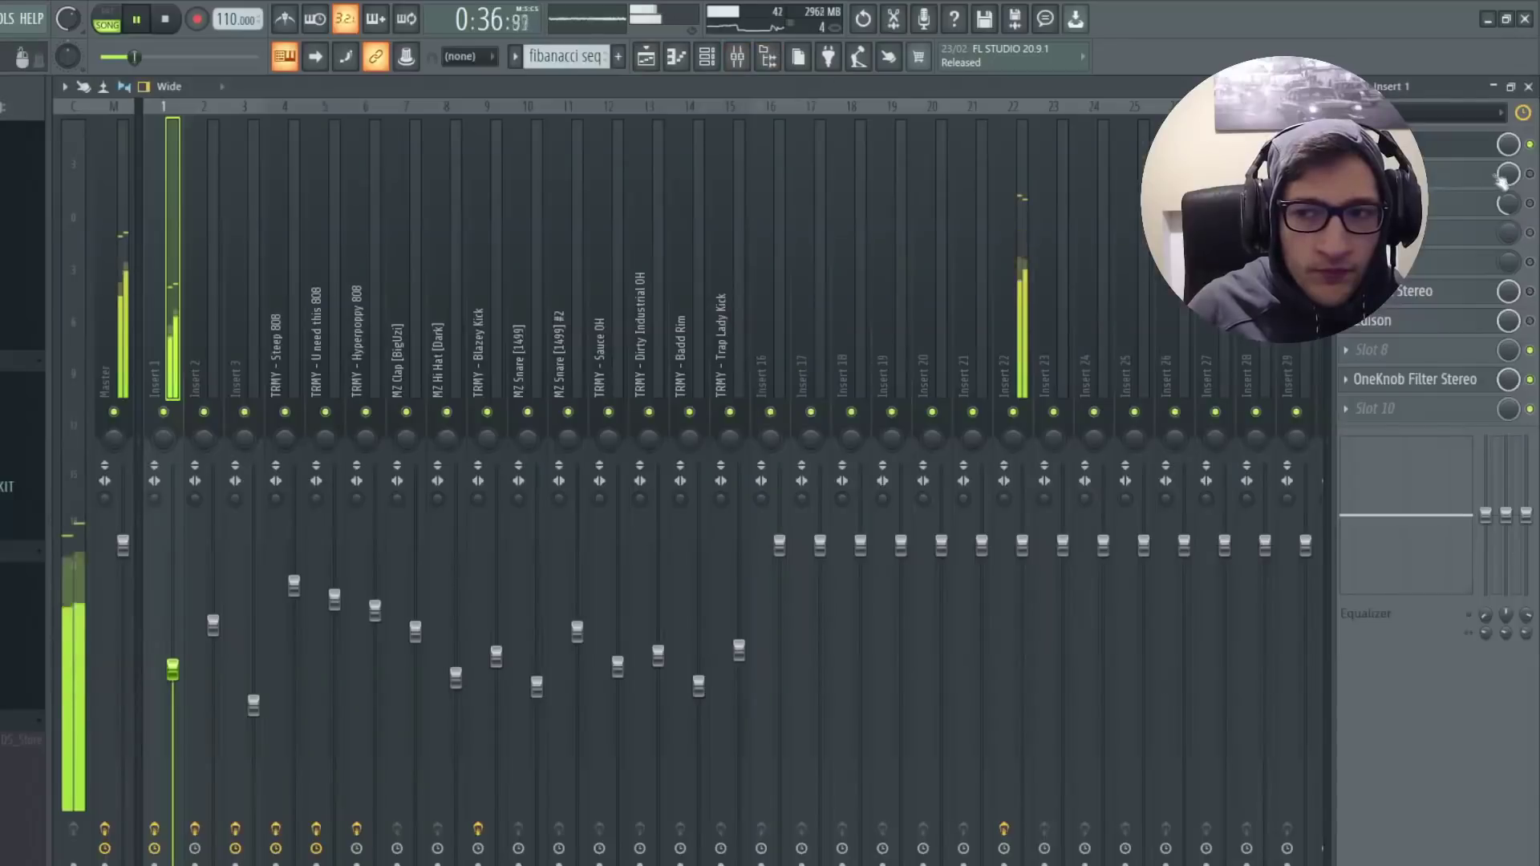
click(1531, 145)
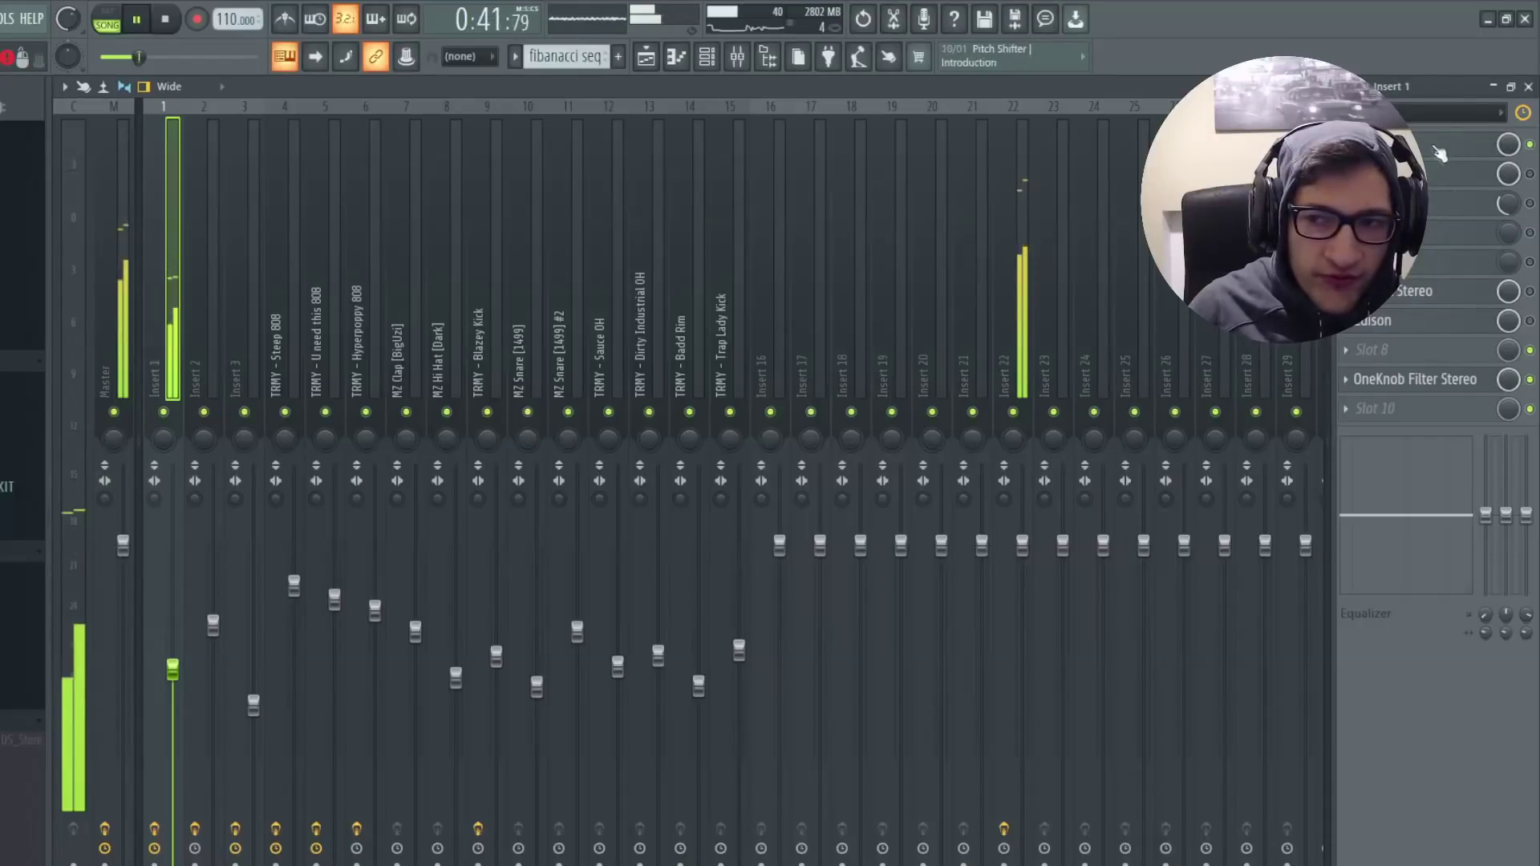
Examine Thermal's distortion and shift settings on Insert 1, and play the melody with Pro-Q 3 open.
click(1440, 153)
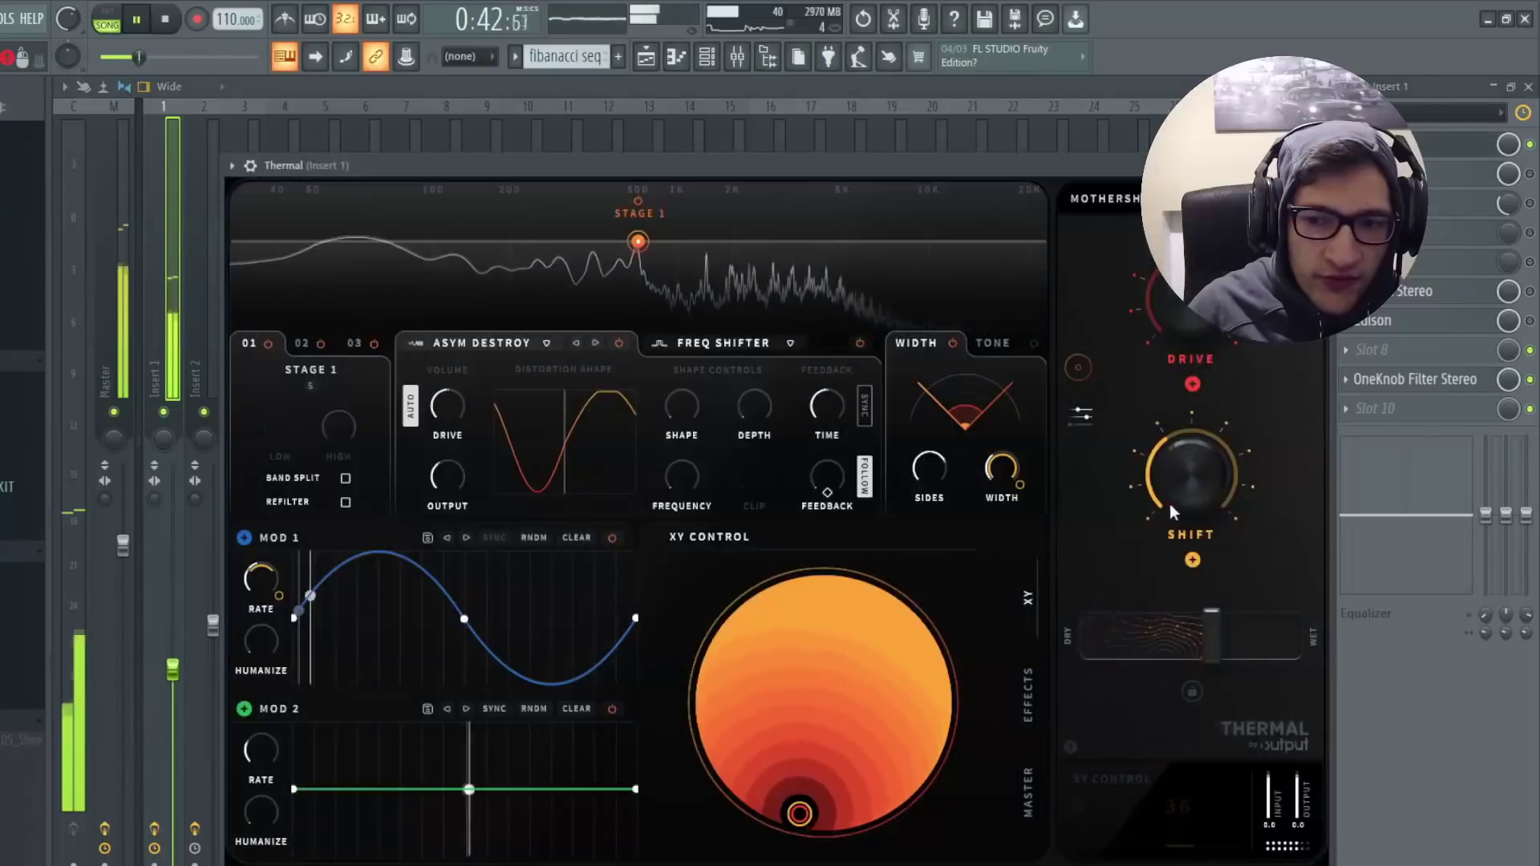
drag(1195, 398, 1211, 515)
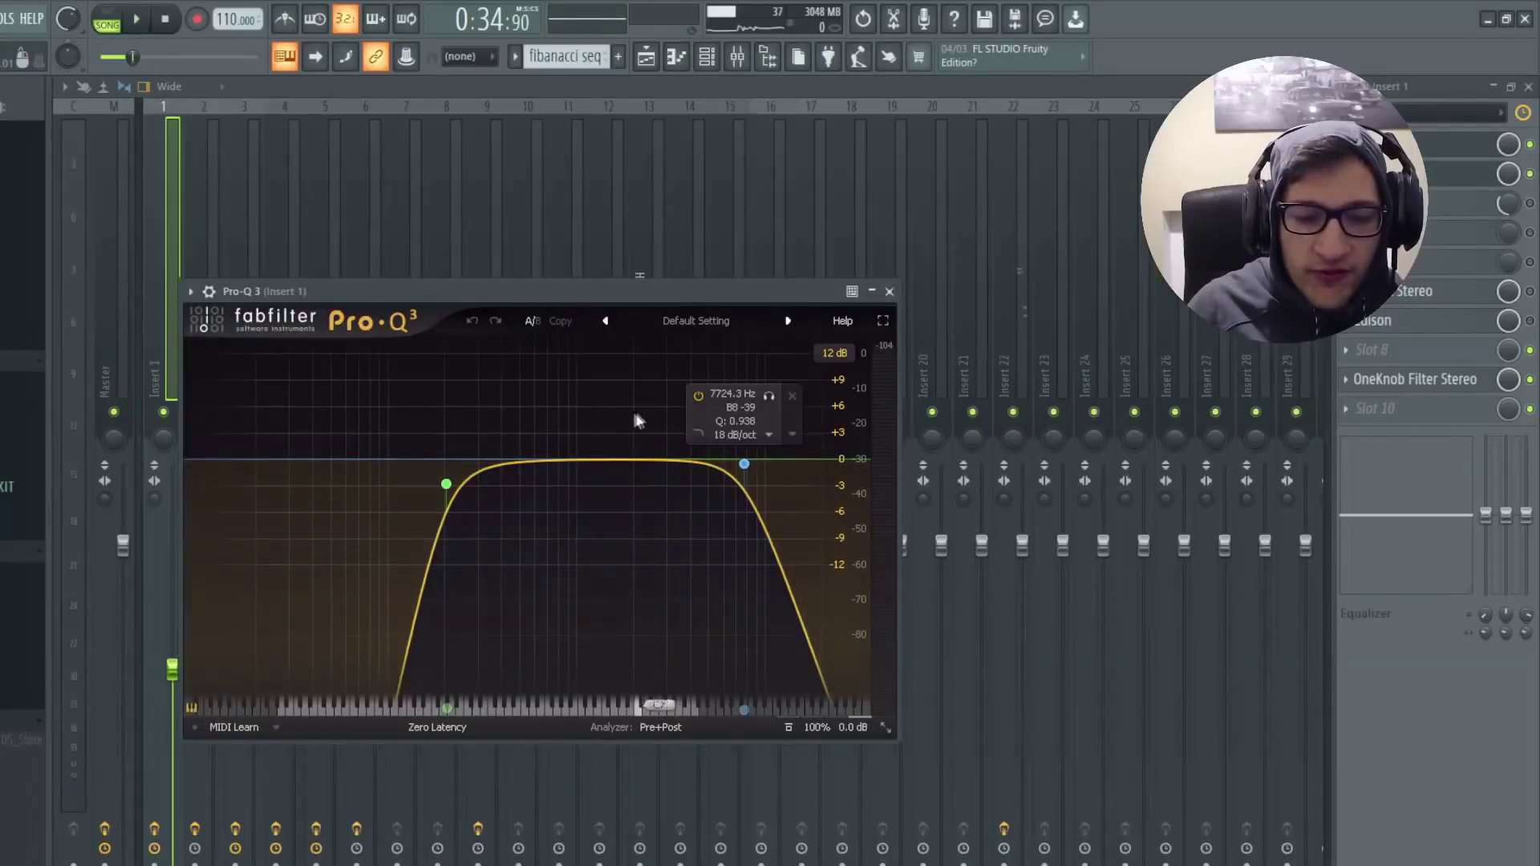
key(space)
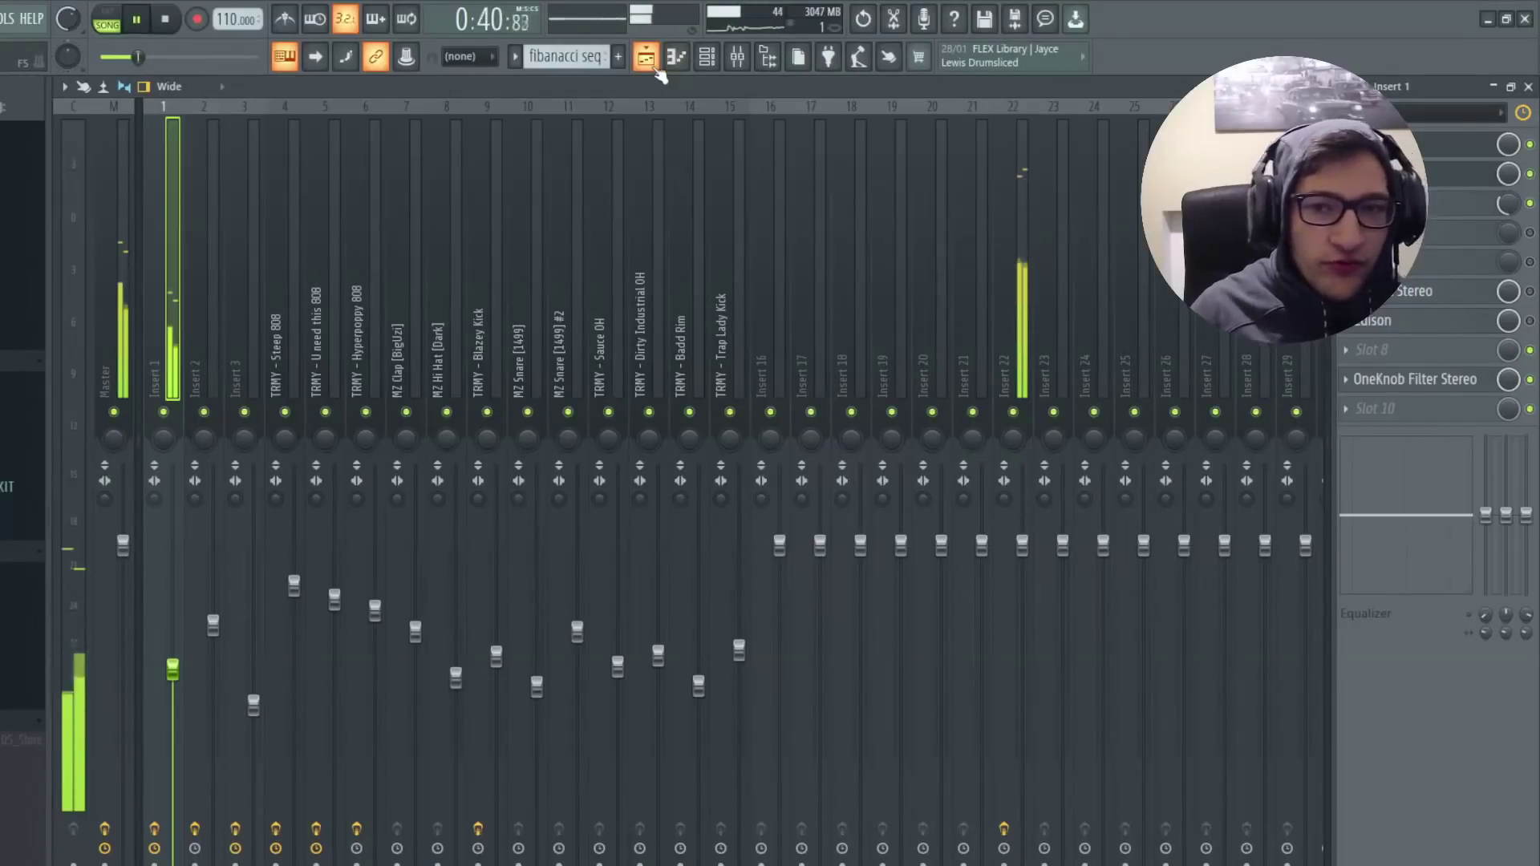
Solo Track 5 in the playlist and play its short audio clip from just before bar 17.
click(655, 68)
key(space)
click(299, 387)
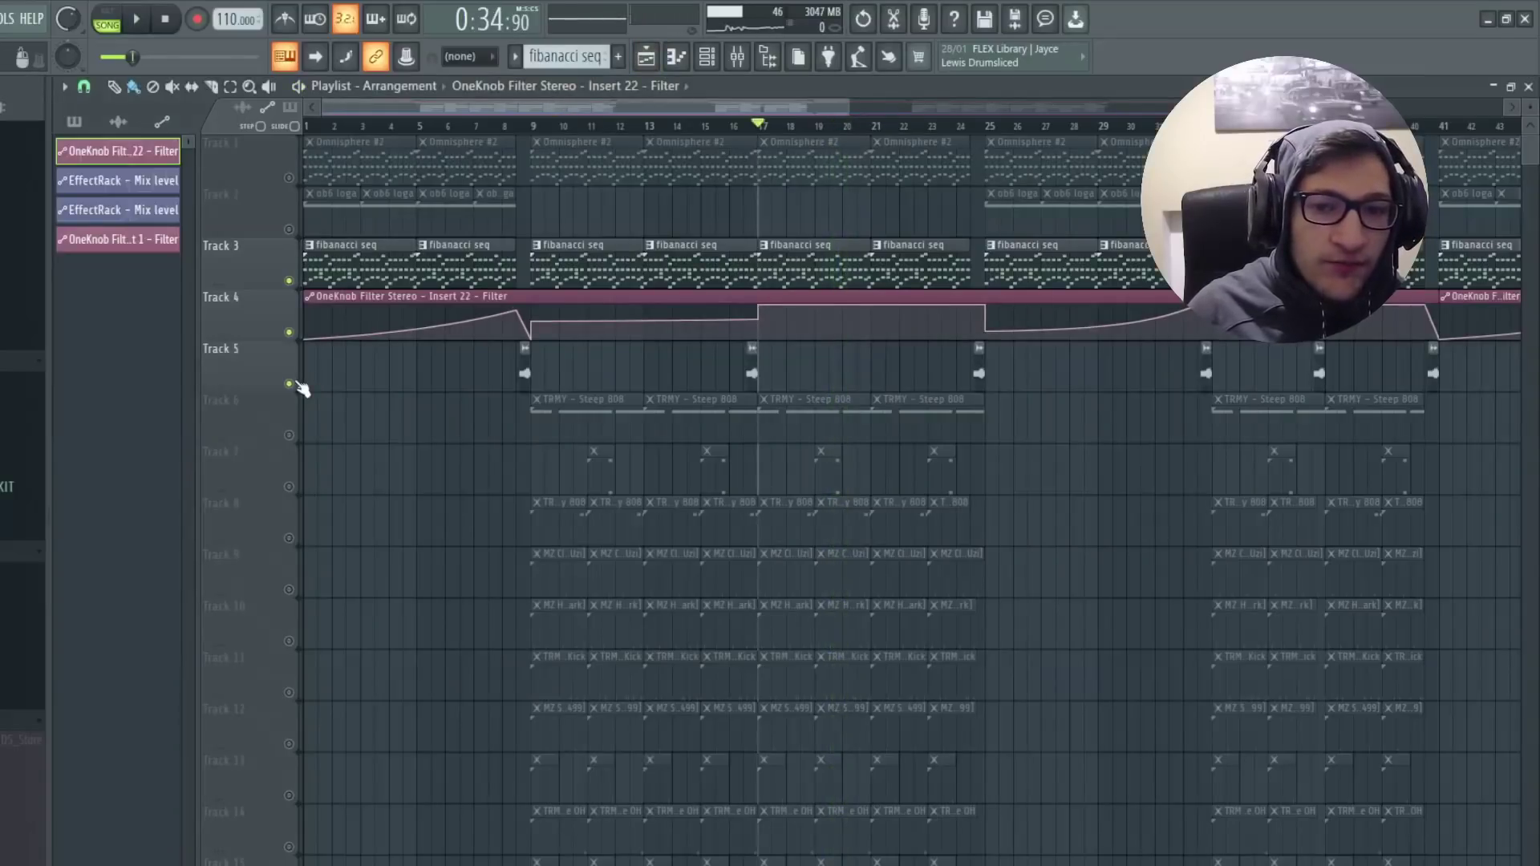
click(745, 128)
scroll(815, 198, up, 4)
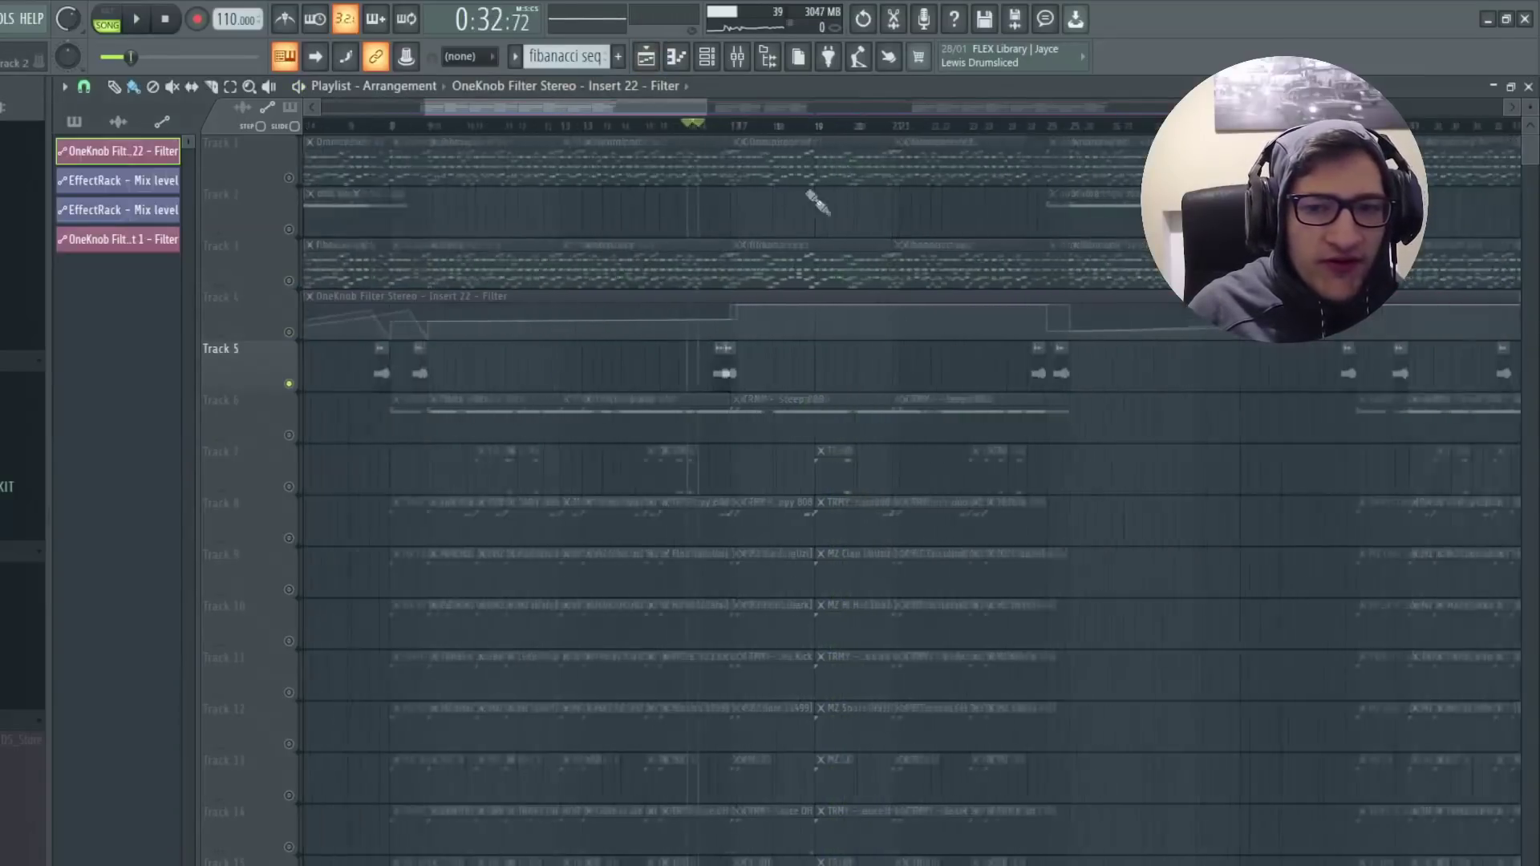
click(687, 130)
key(space)
click(736, 60)
click(652, 62)
key(space)
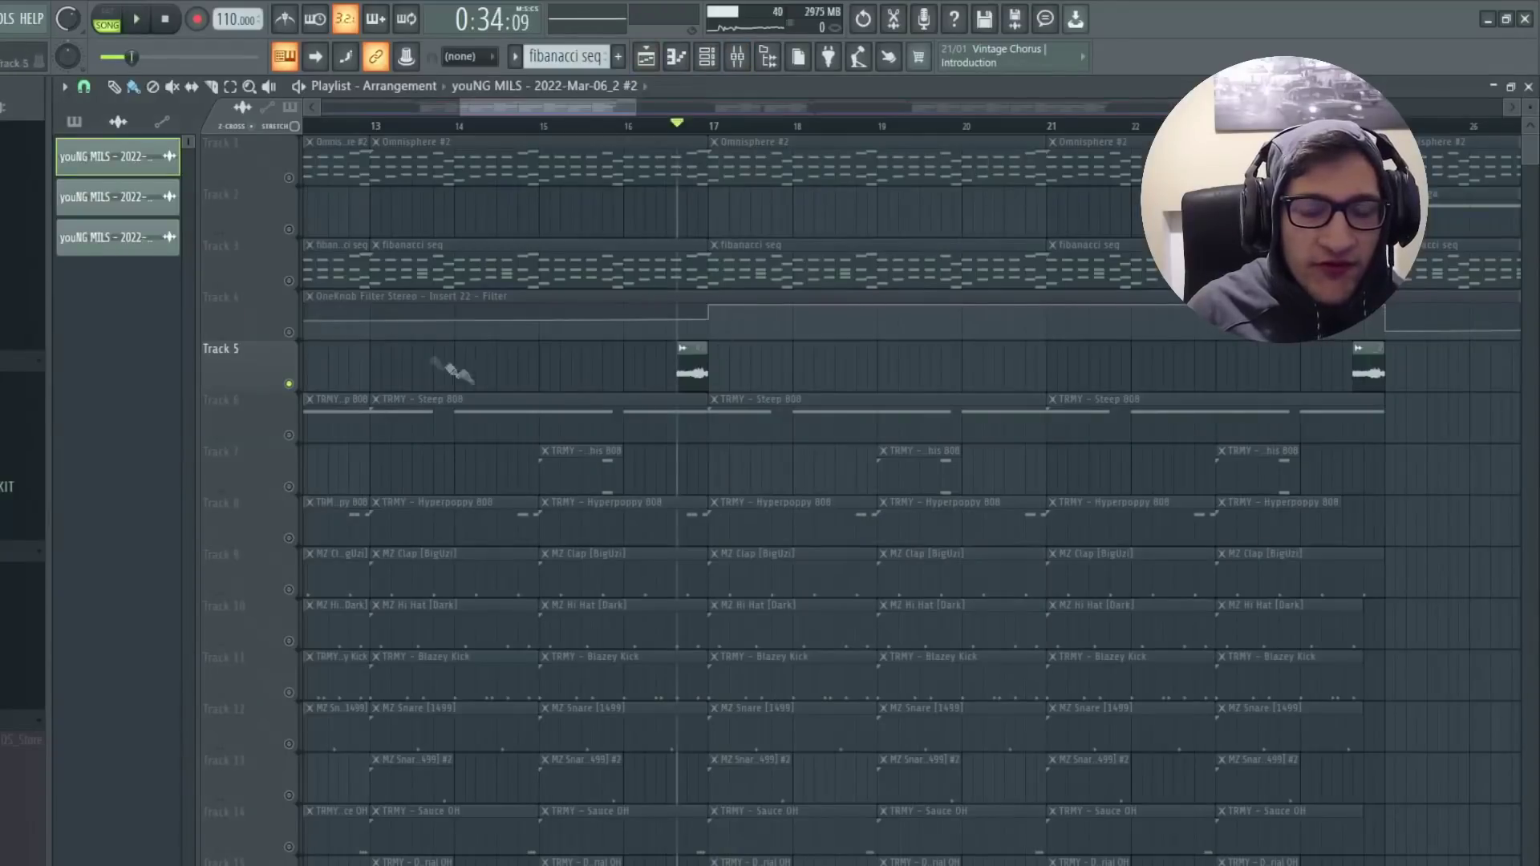
Solo Track 3, enable the filter automation on Track 4, and set the song position to bar 17.
right_click(289, 281)
click(290, 332)
click(714, 128)
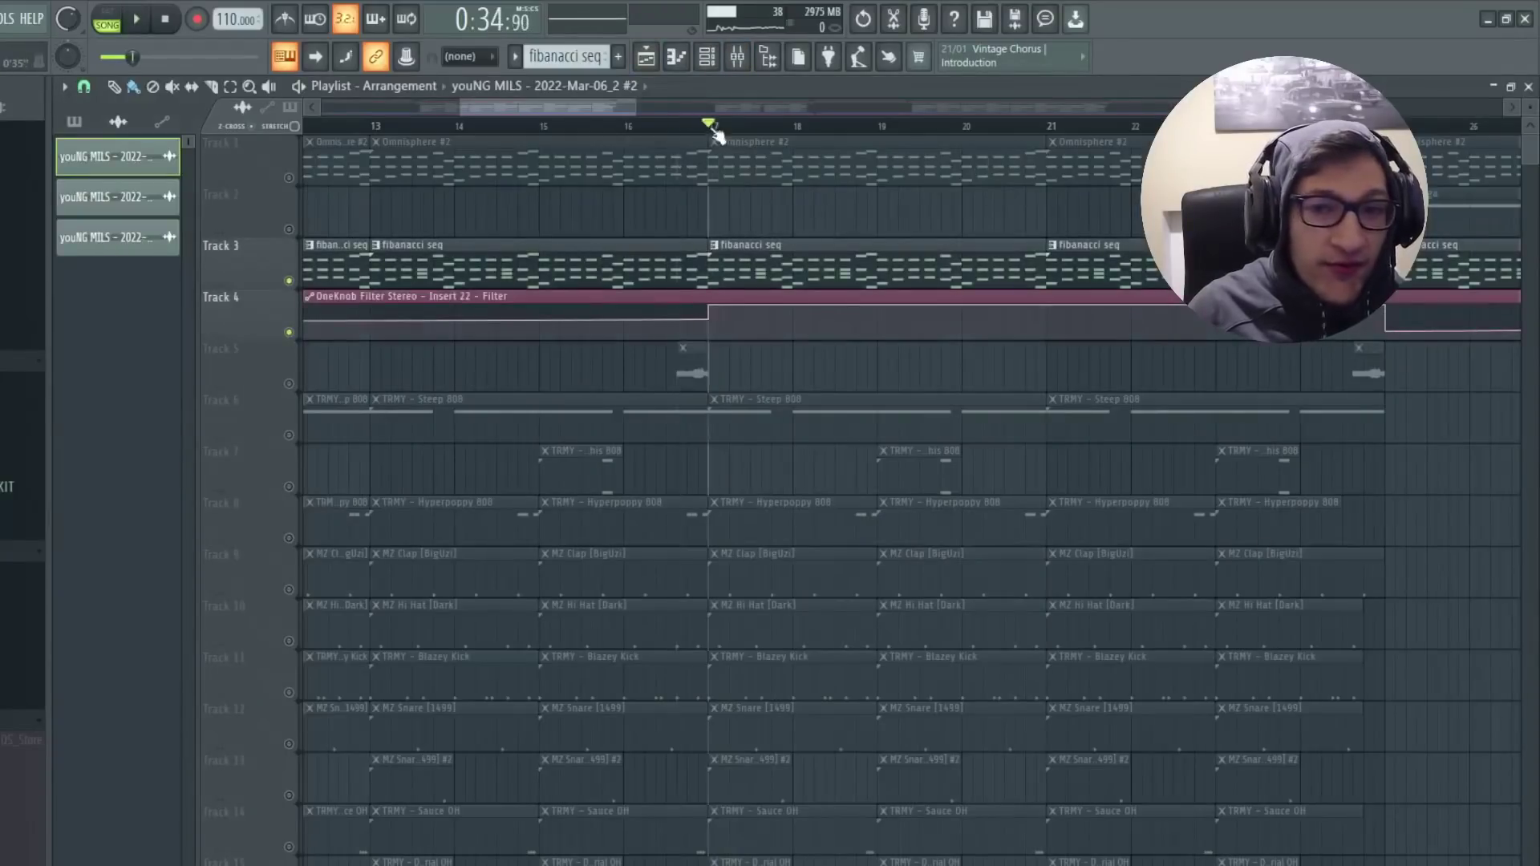
Open the fourth effect on Insert 1 and audition the melody with it around bar 33.
scroll(675, 257, down, 3)
click(737, 58)
click(1416, 233)
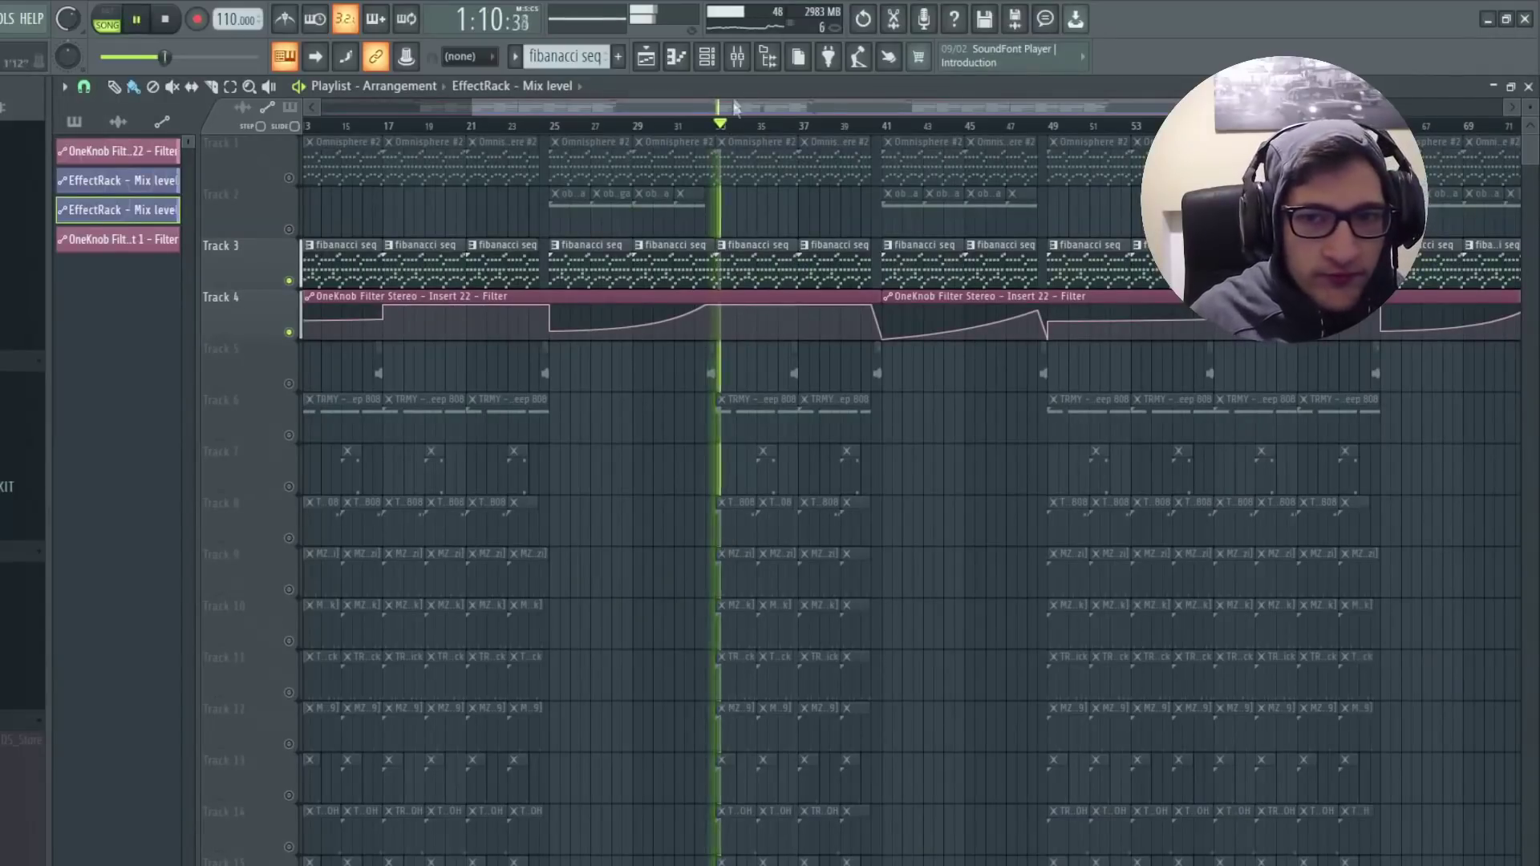
click(737, 57)
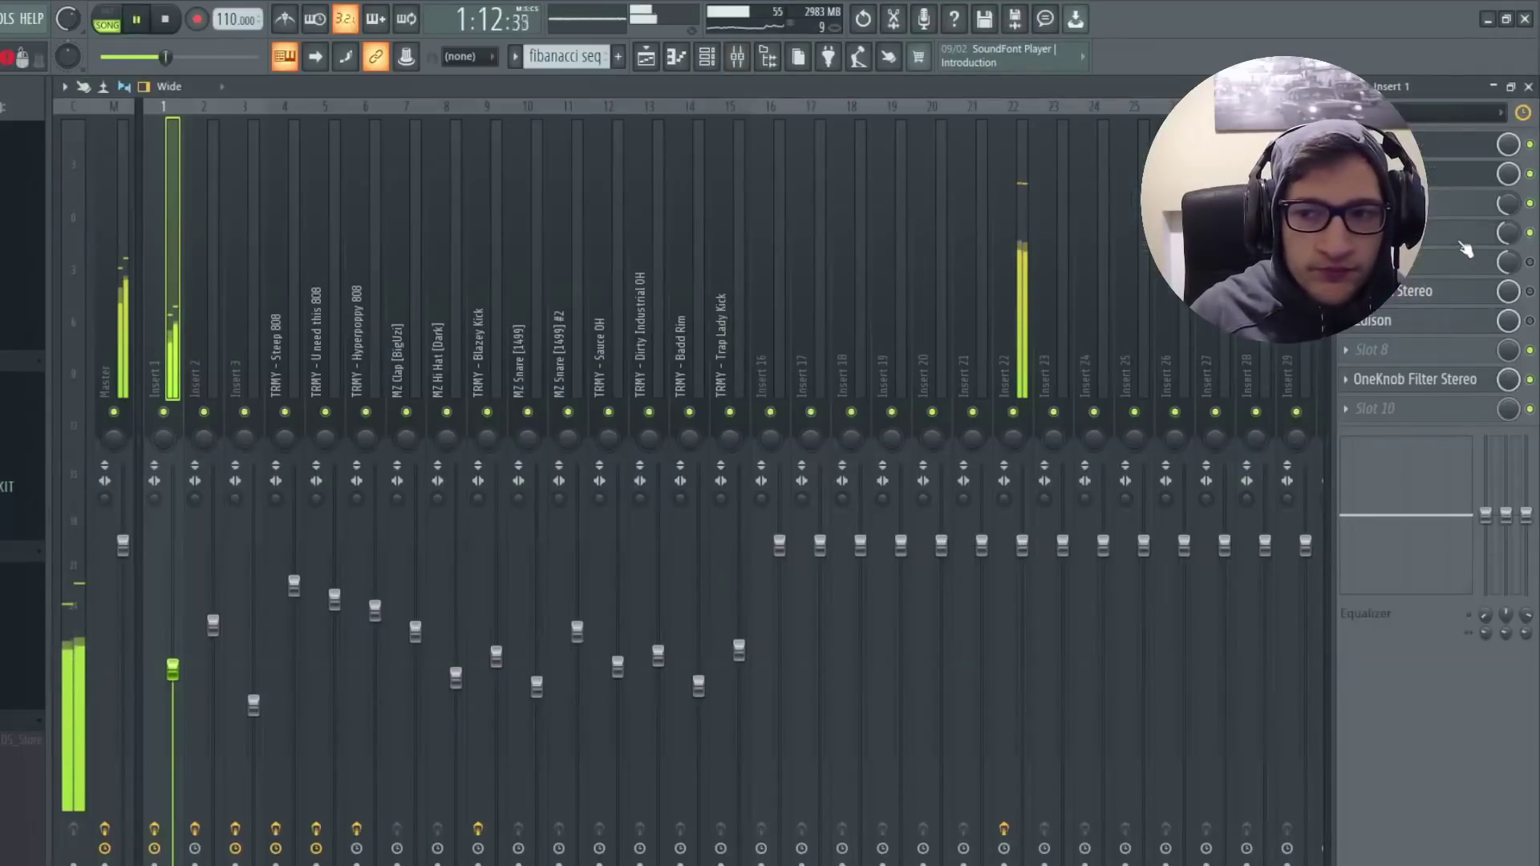
click(1466, 241)
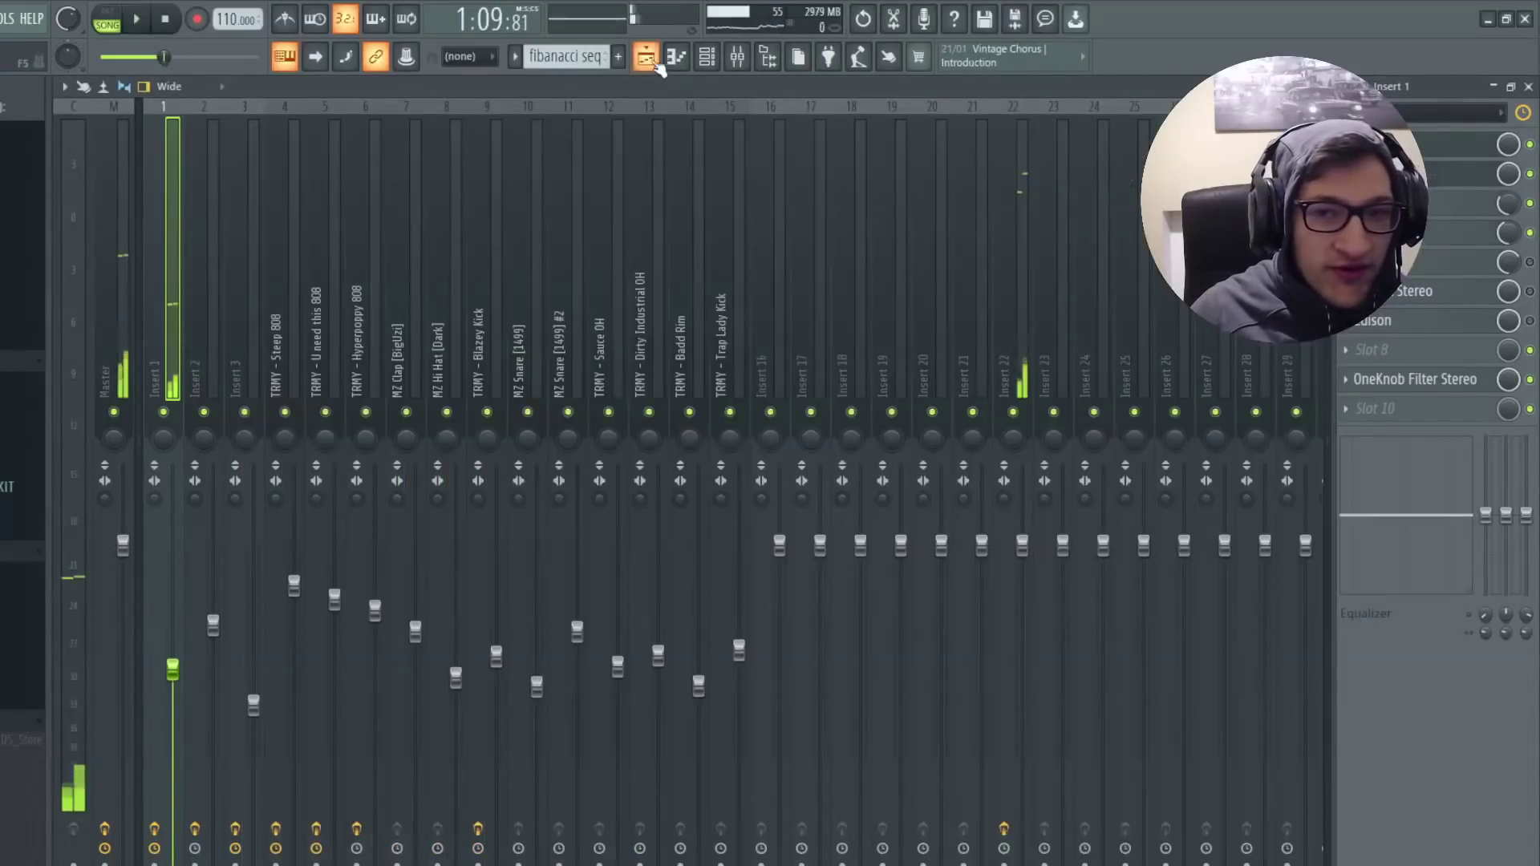
Return to the playlist and play the fibanacci seq melody from bar 33.
click(646, 56)
scroll(674, 543, down, 2)
scroll(658, 538, up, 2)
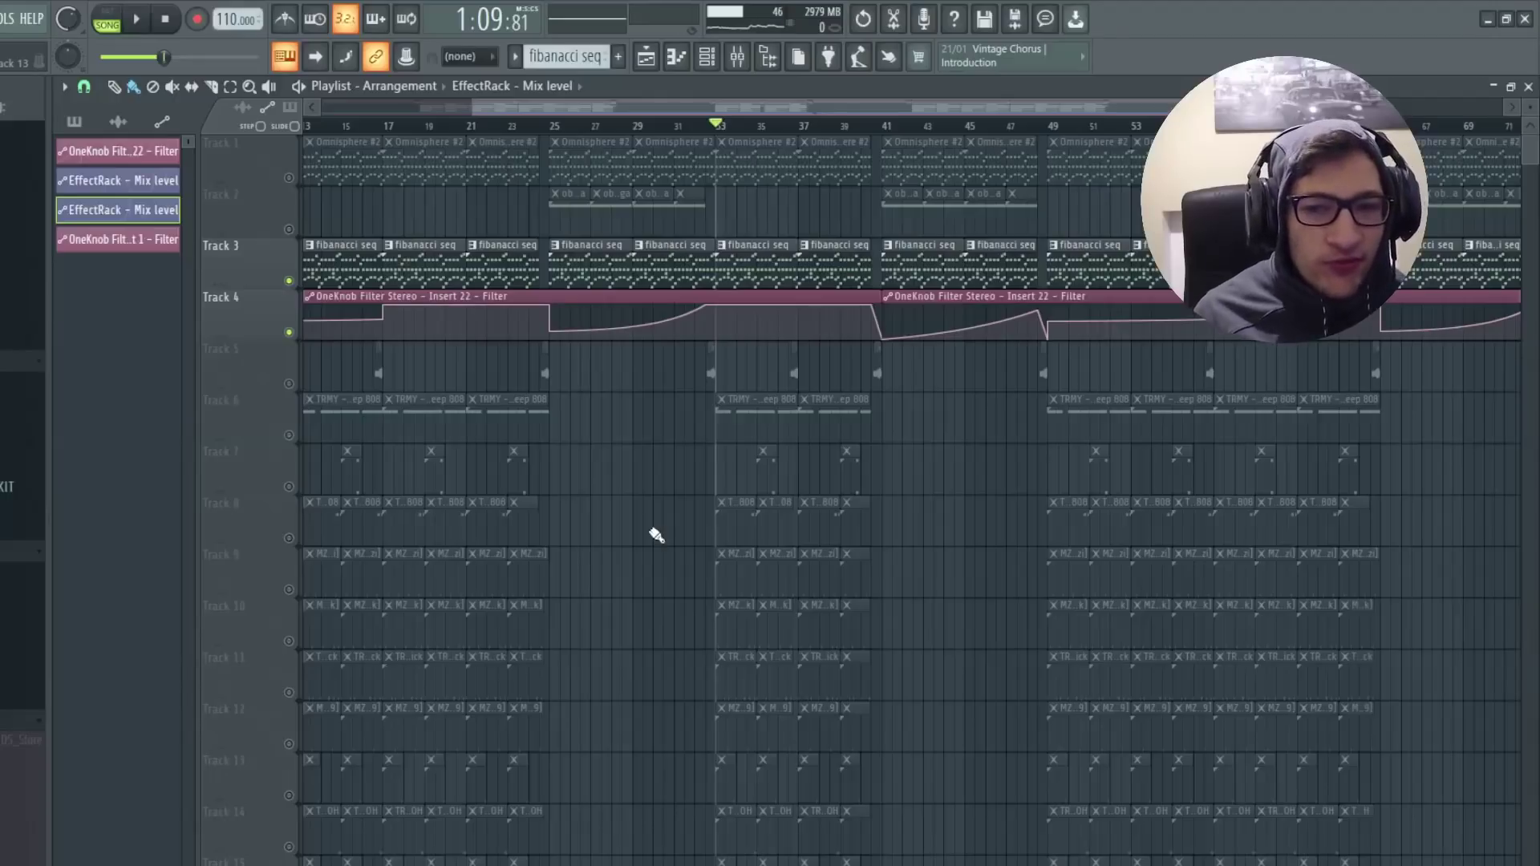
key(space)
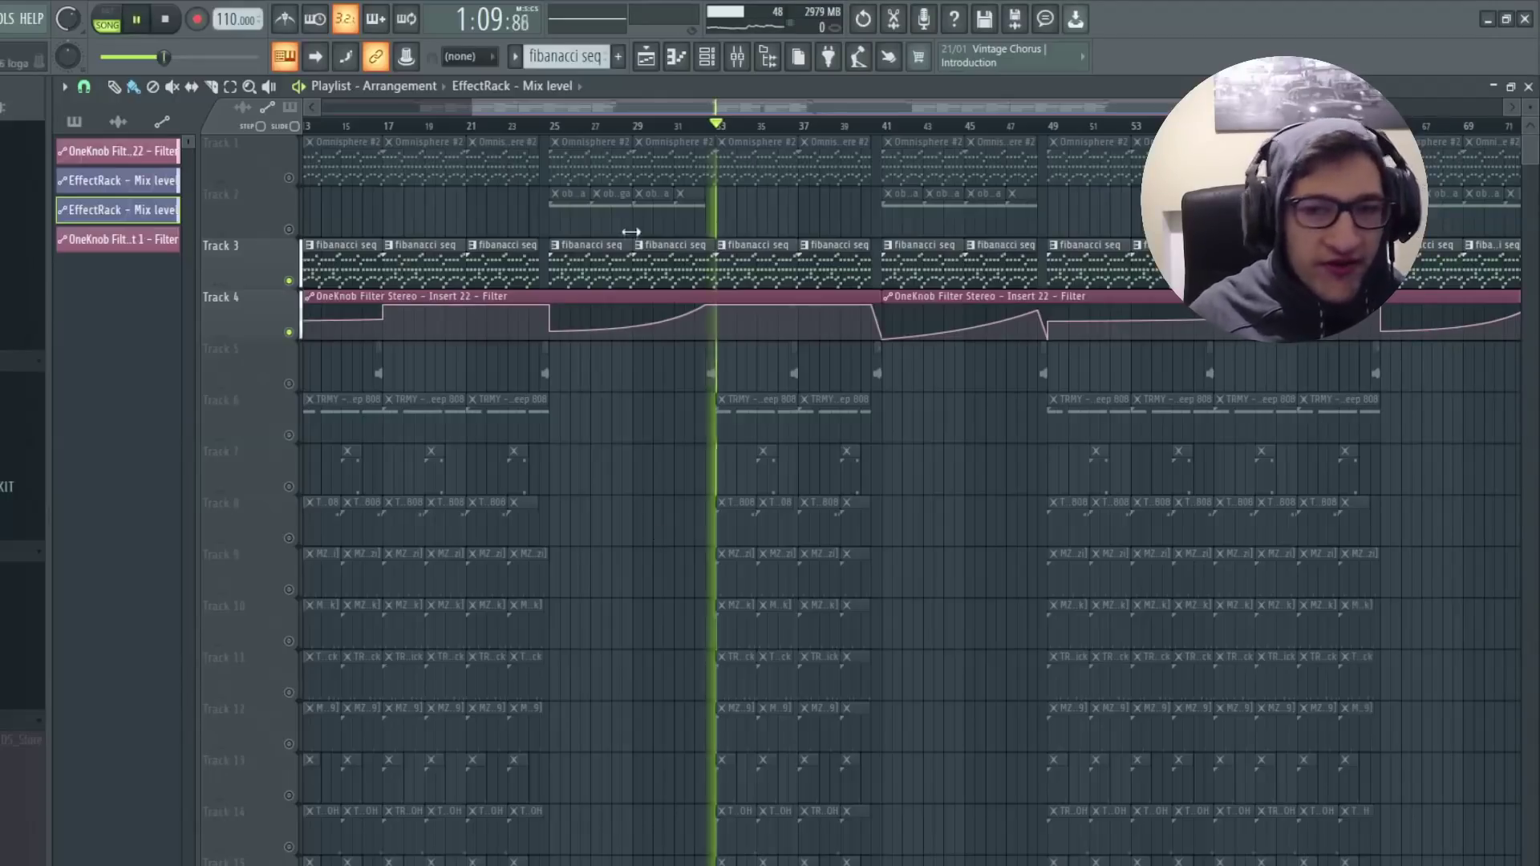
Examine the Sparkle Sequencer preset's device chain in the EffectRack on Insert 1, including Crystallizer and FilterFreak.
key(F9)
click(1392, 204)
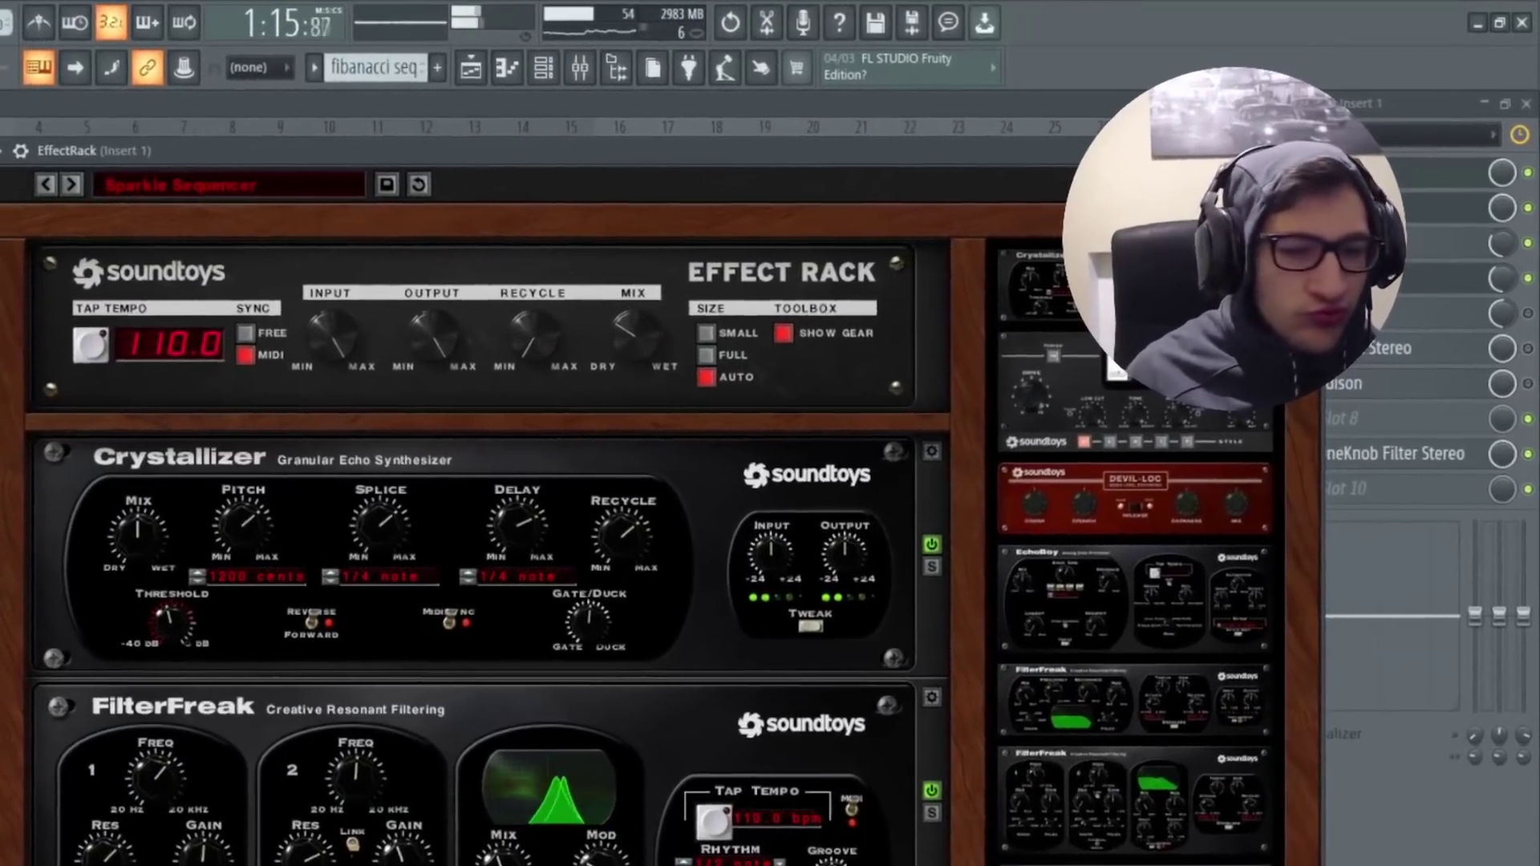
scroll(751, 611, down, 10)
scroll(874, 518, down, 2)
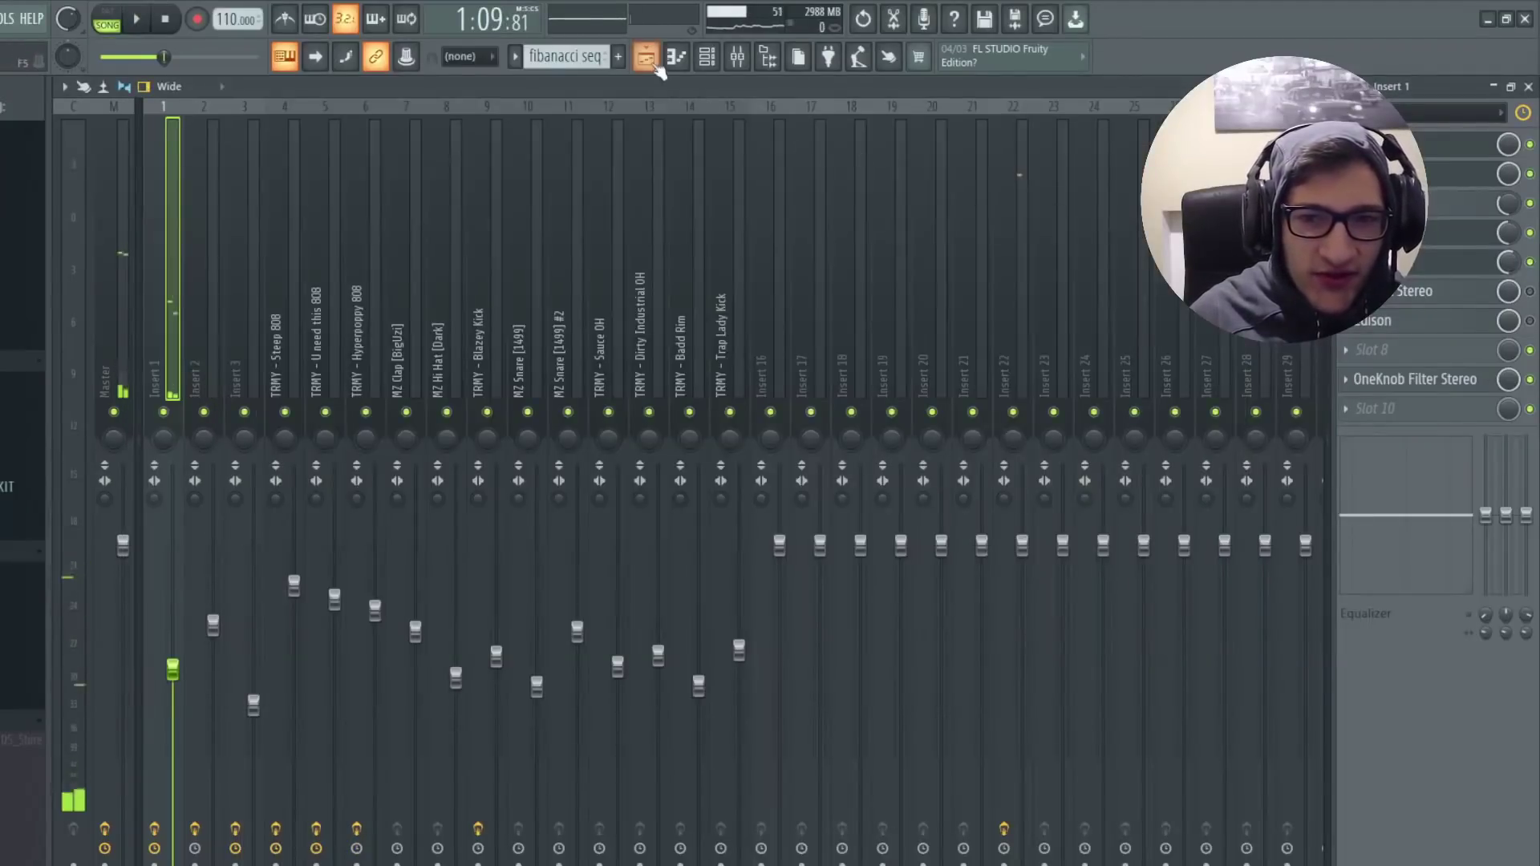
Show the EffectRack mix level automation clips on Tracks 18 and 19 in the playlist.
click(657, 67)
scroll(746, 585, down, 3)
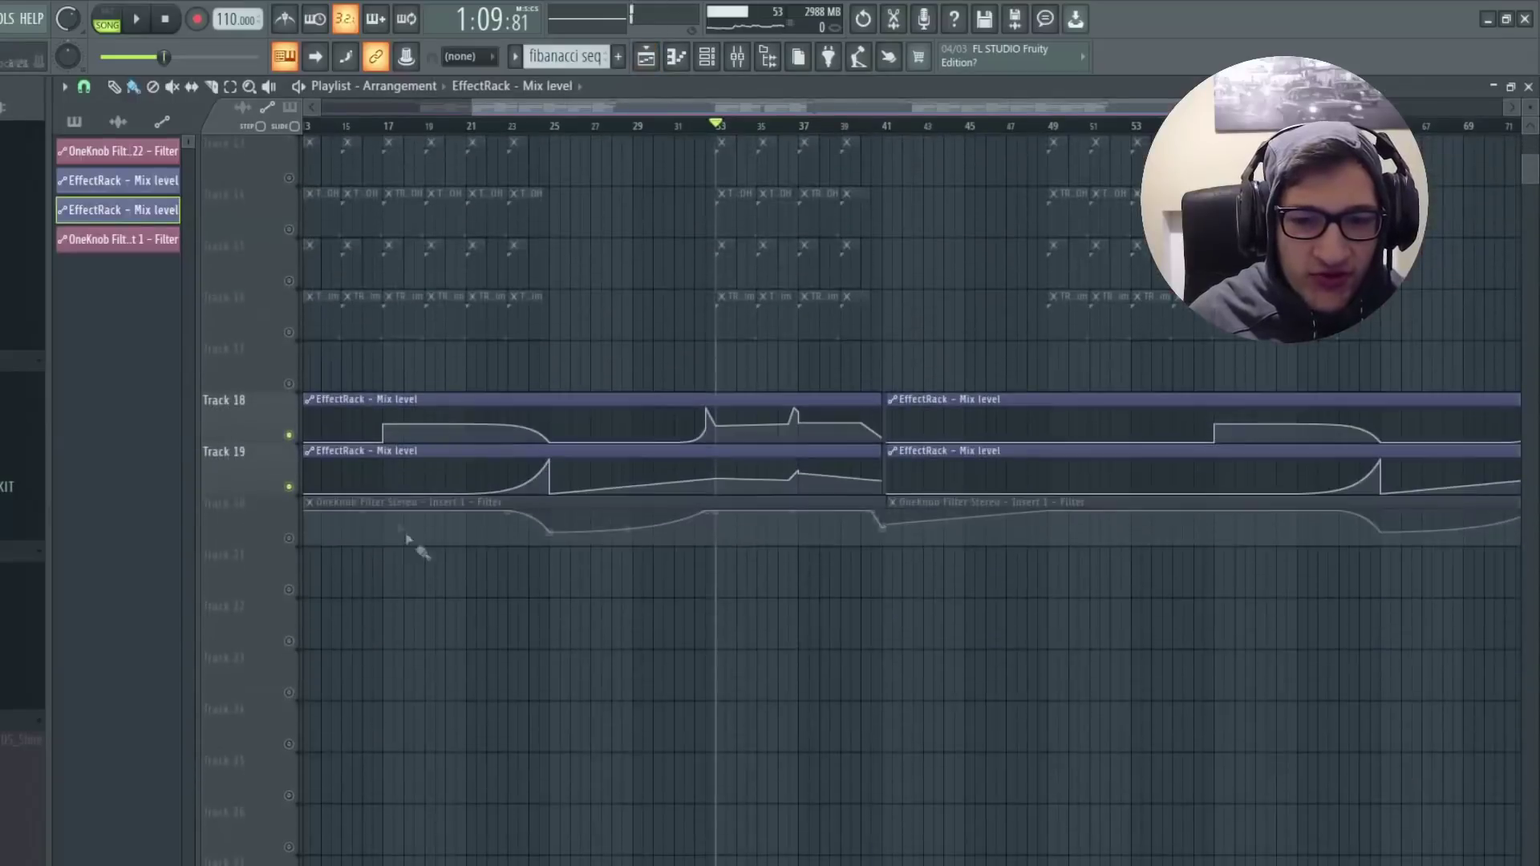
Play the melody with its EffectRack mix level automation from bar 33 and check Insert 1 in the mixer.
scroll(430, 567, up, 3)
key(space)
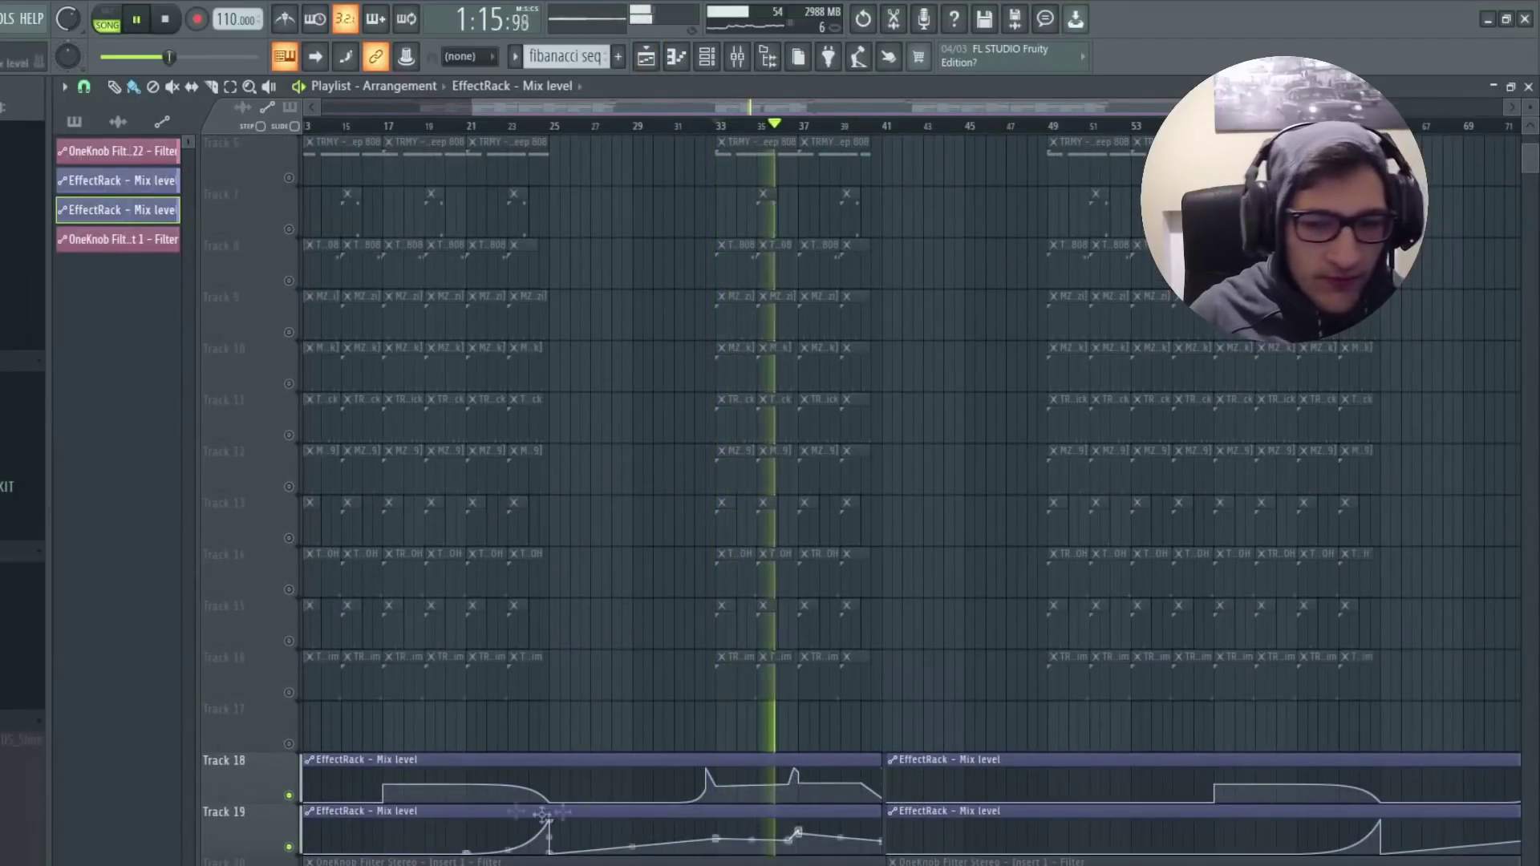
scroll(622, 759, up, 5)
click(737, 64)
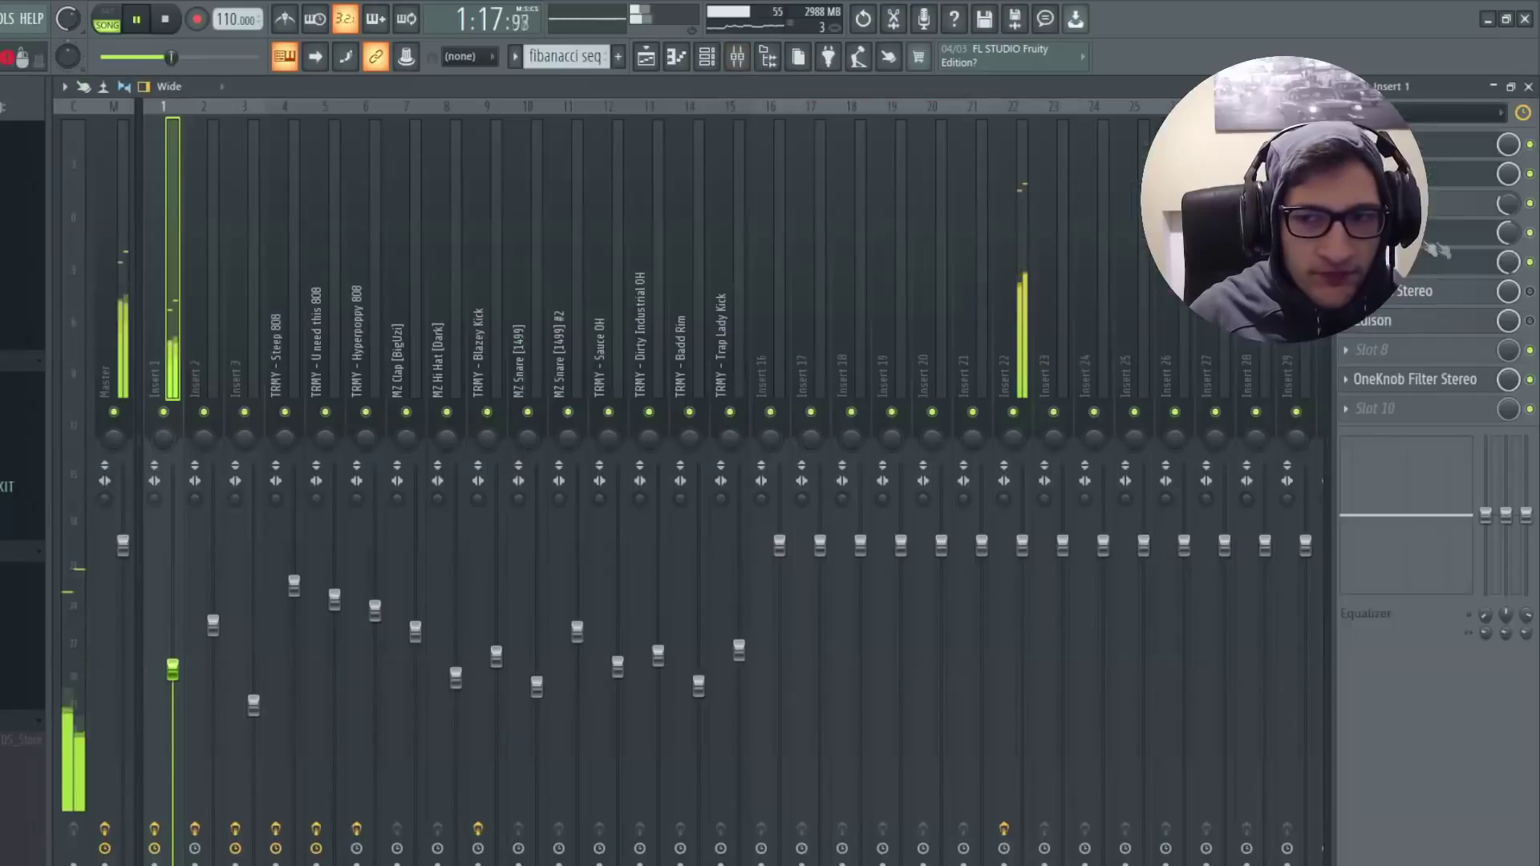
scroll(664, 678, down, 3)
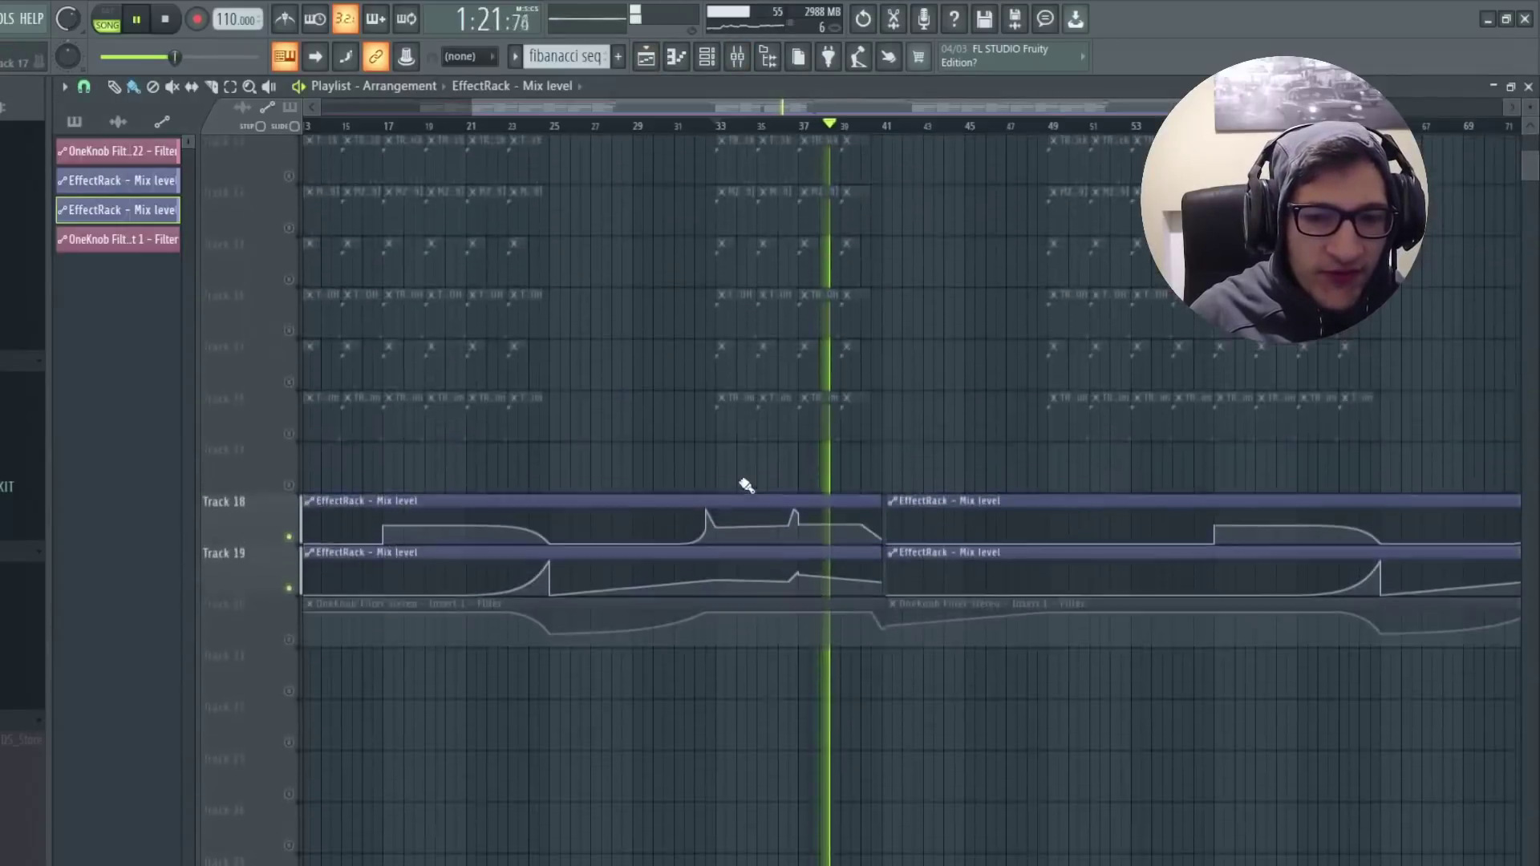
Audition the EffectRack mix level automation on Tracks 18 and 19 over bars 17 to 24.
scroll(745, 481, up, 2)
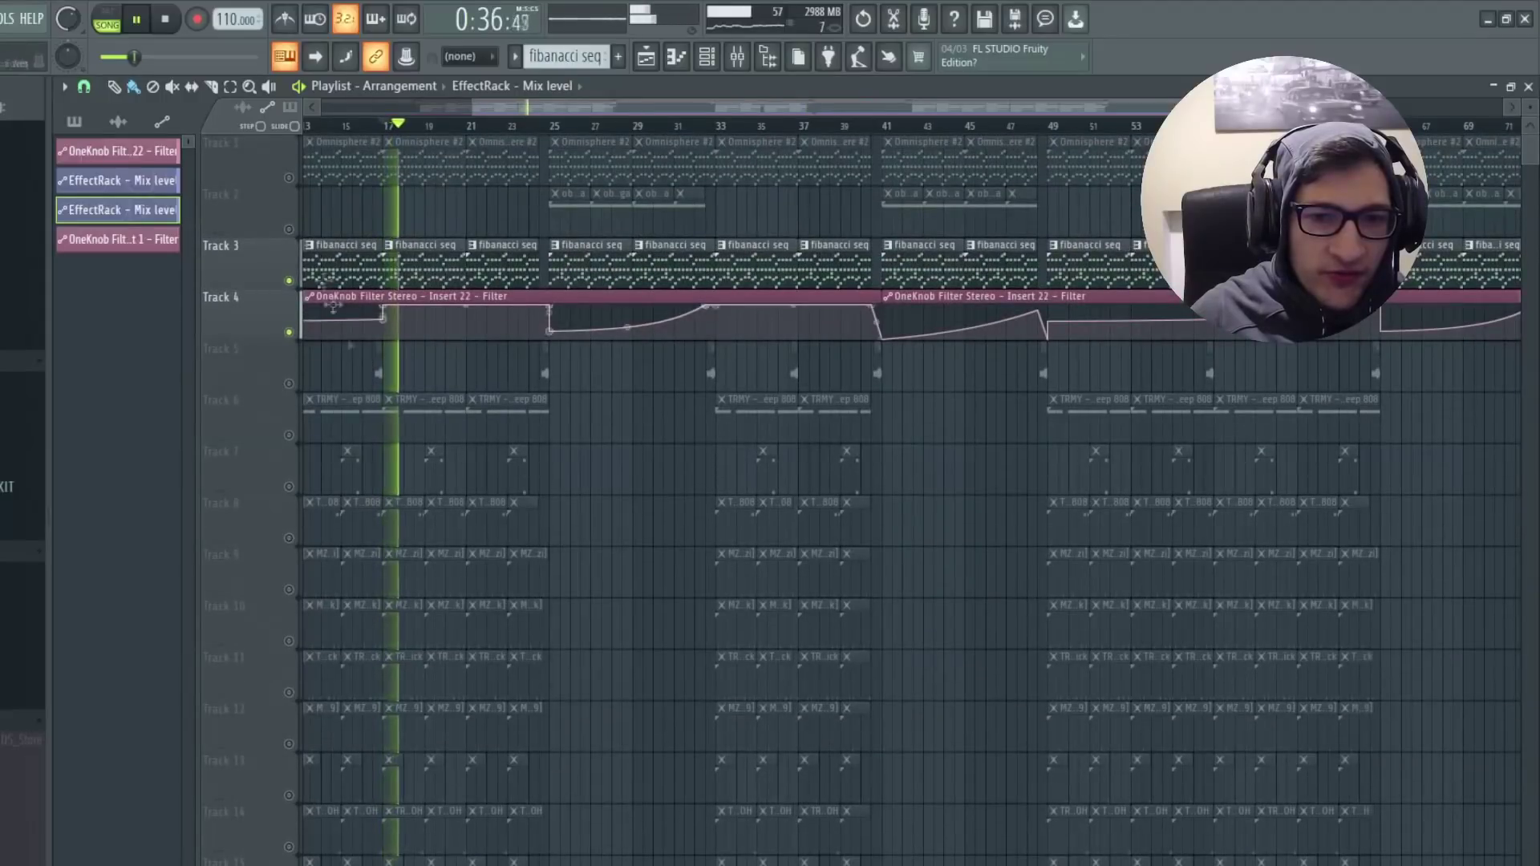
scroll(424, 537, down, 5)
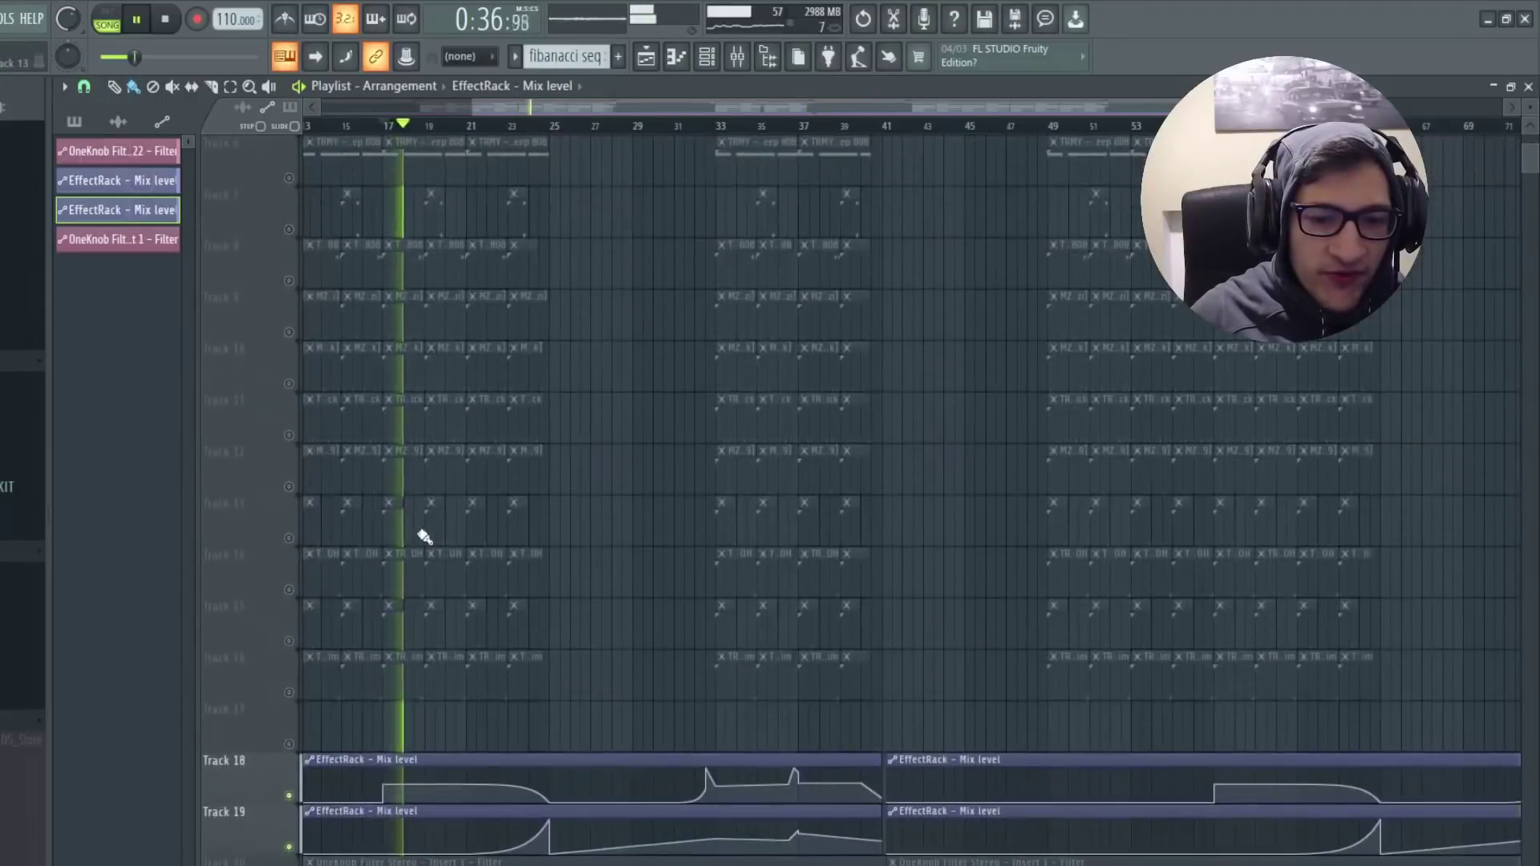
click(516, 126)
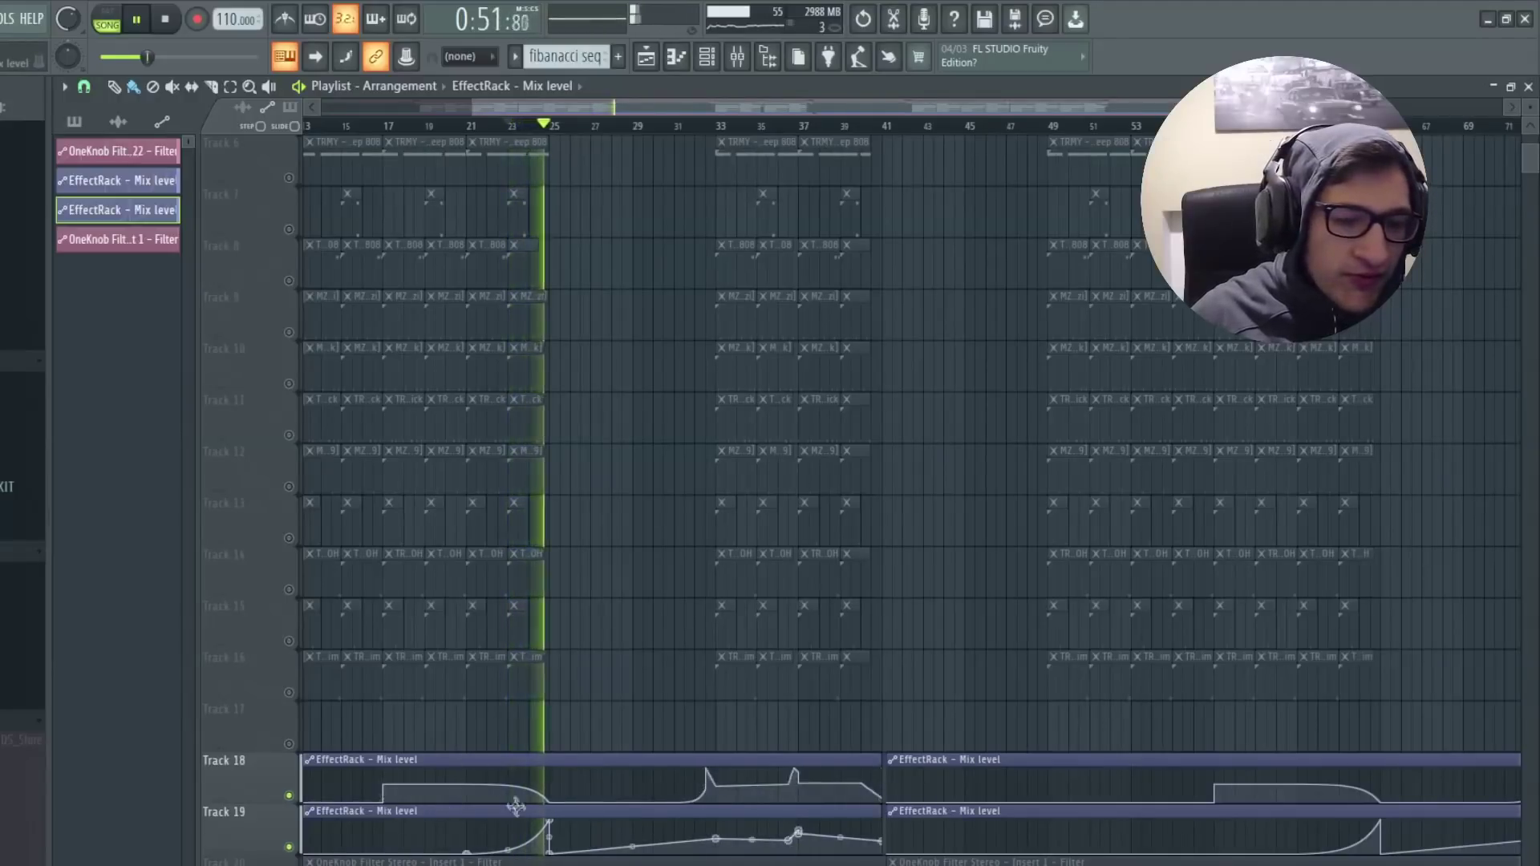
scroll(513, 802, down, 3)
scroll(420, 822, down, 3)
key(space)
scroll(363, 619, up, 2)
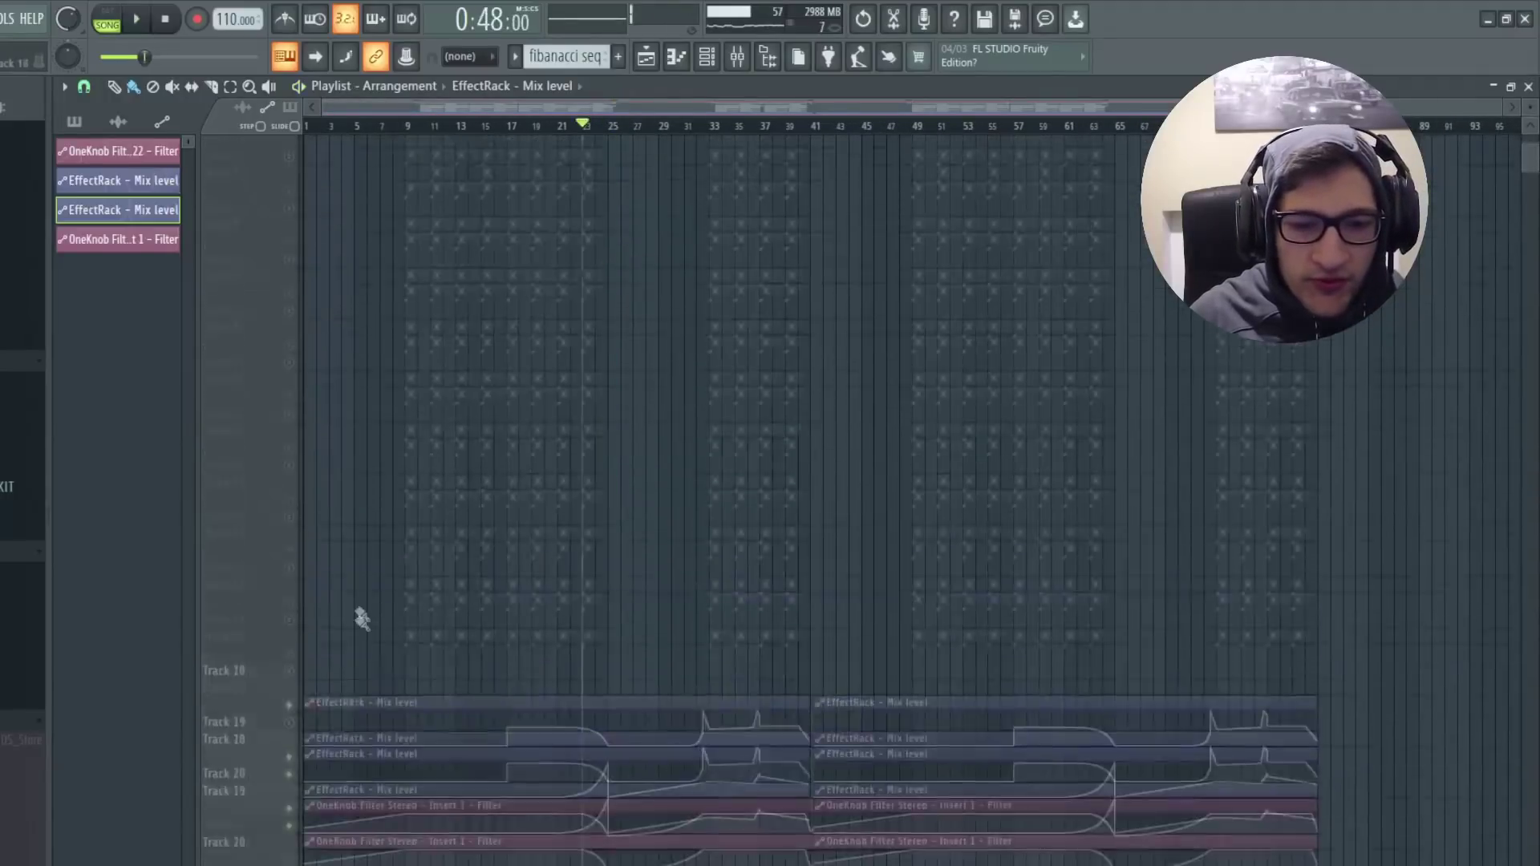
Play the fibanacci seq melody from bar 9 with its OneKnob Filter automation on Track 4.
scroll(479, 374, up, 5)
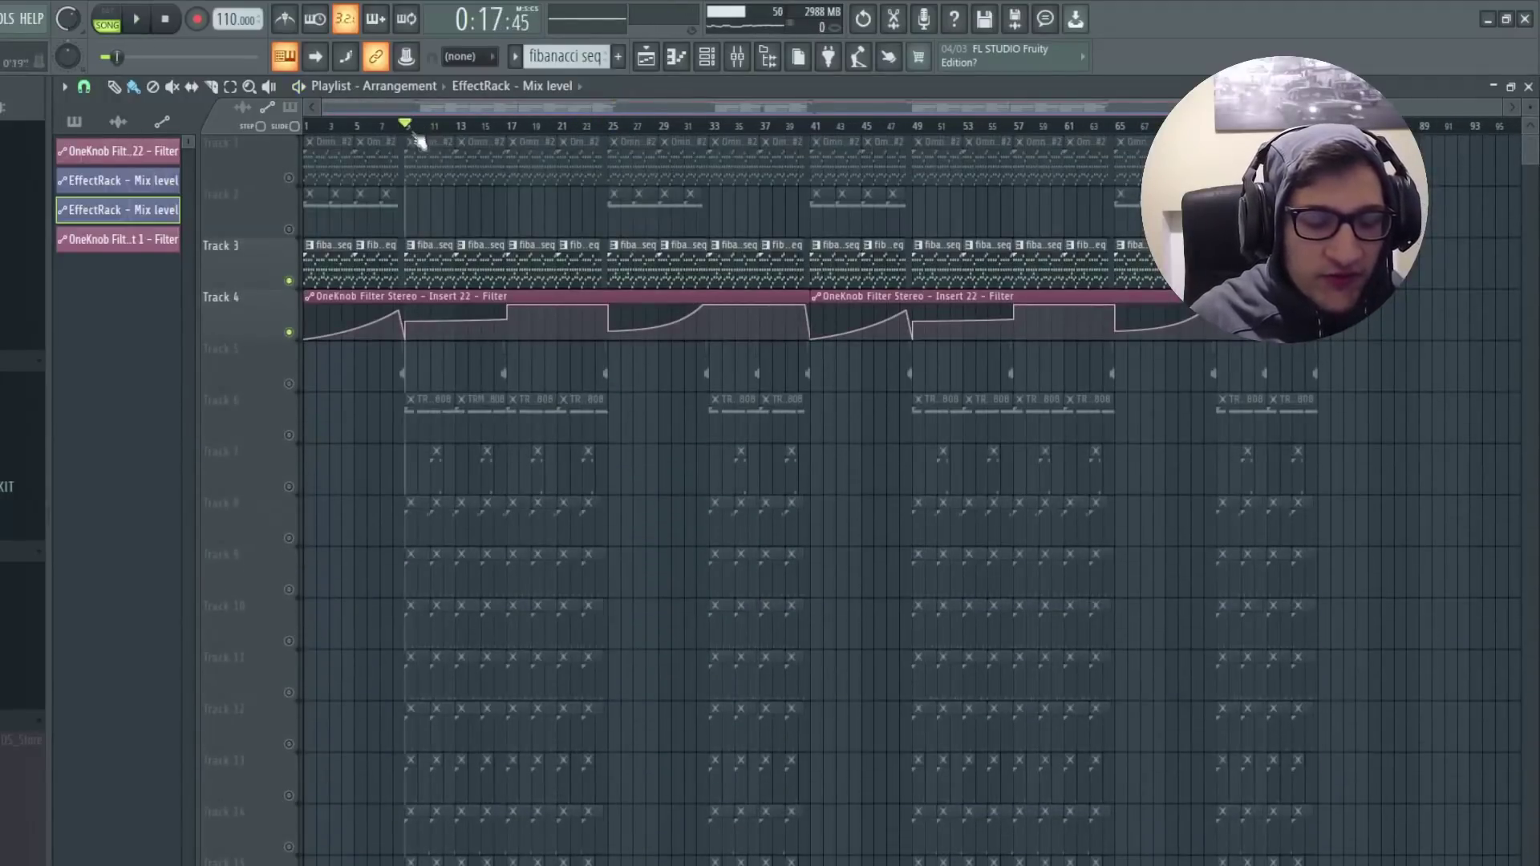
key(space)
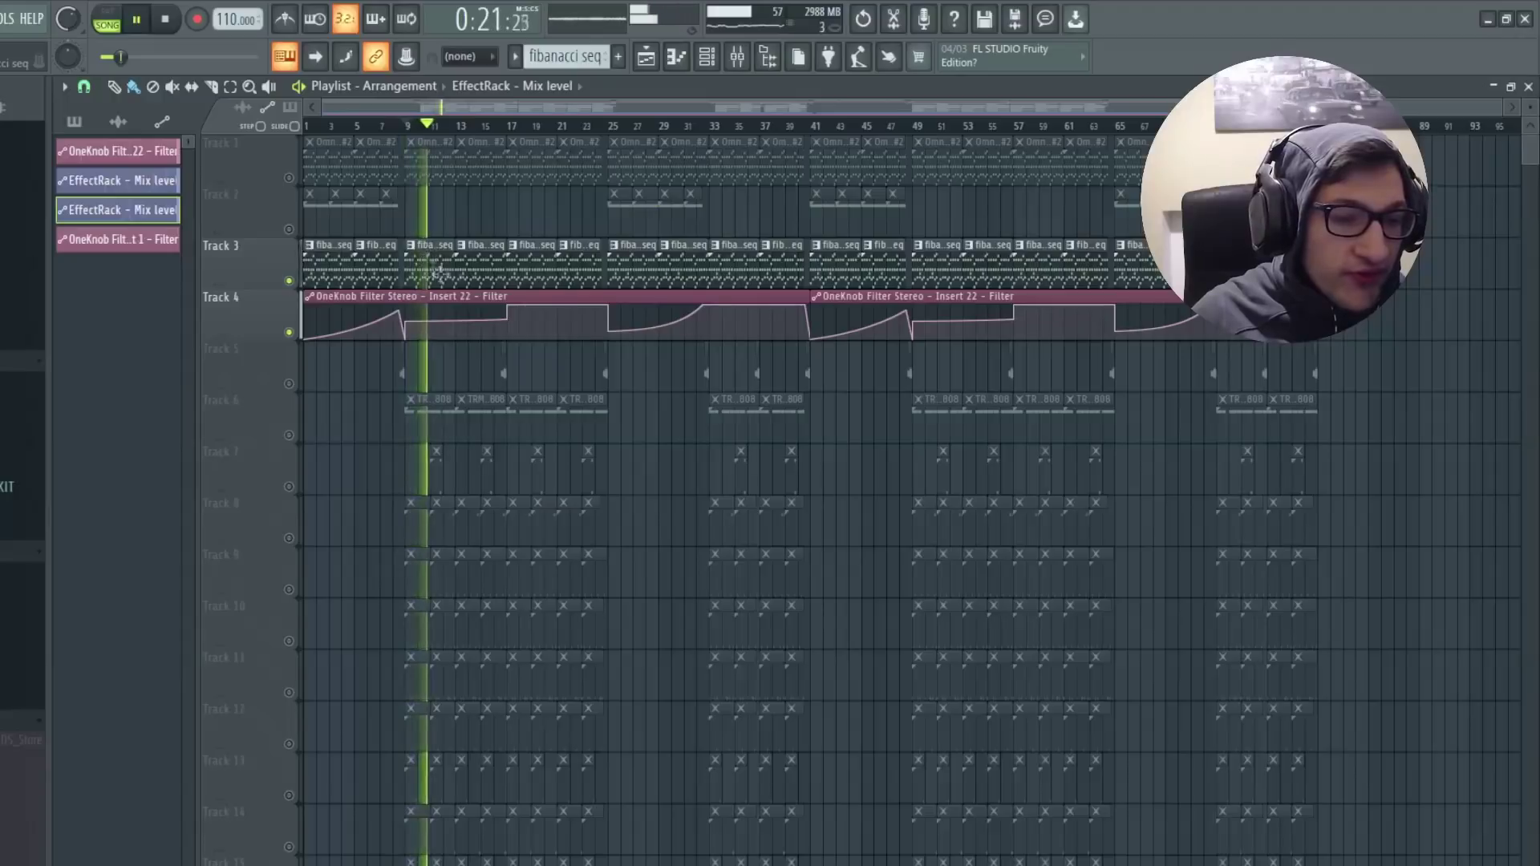
click(491, 126)
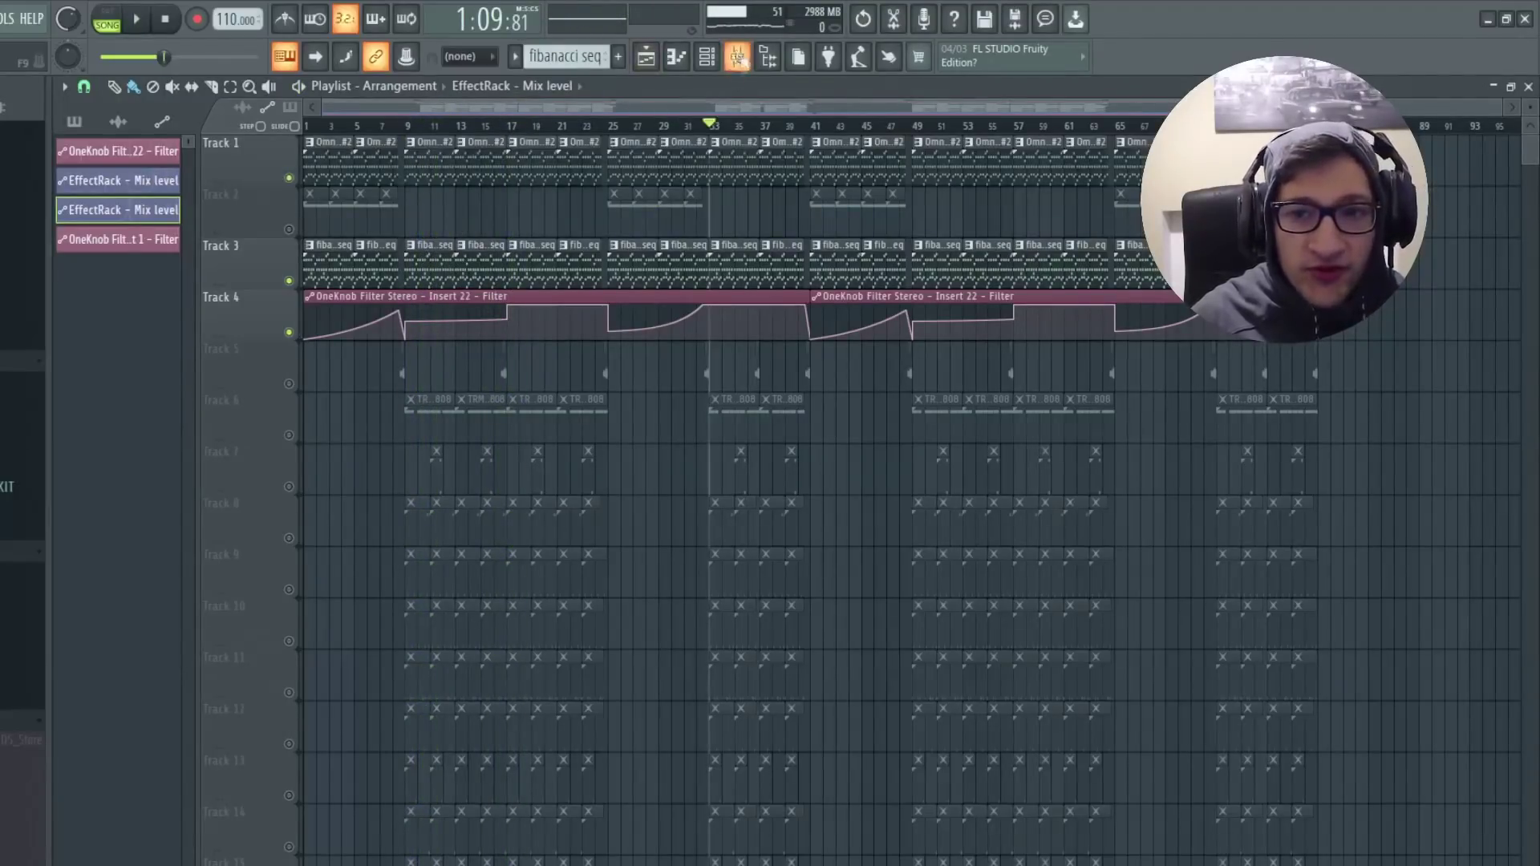
Examine the Moody Dulcitone sample lfo patch in Omnisphere #2, including layer A's modulation matrix and the common effects.
click(737, 56)
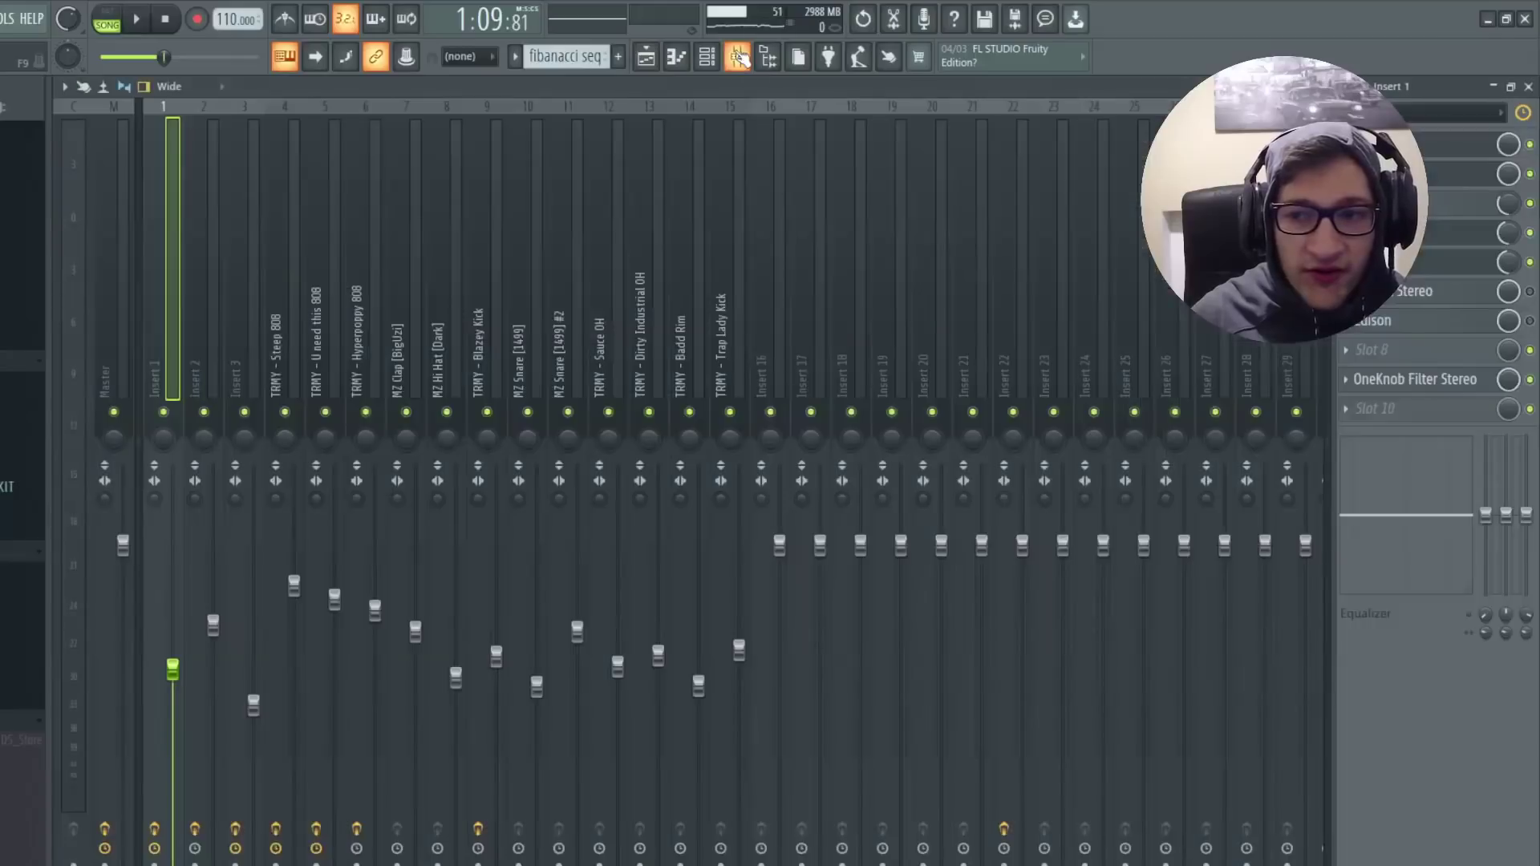
click(737, 56)
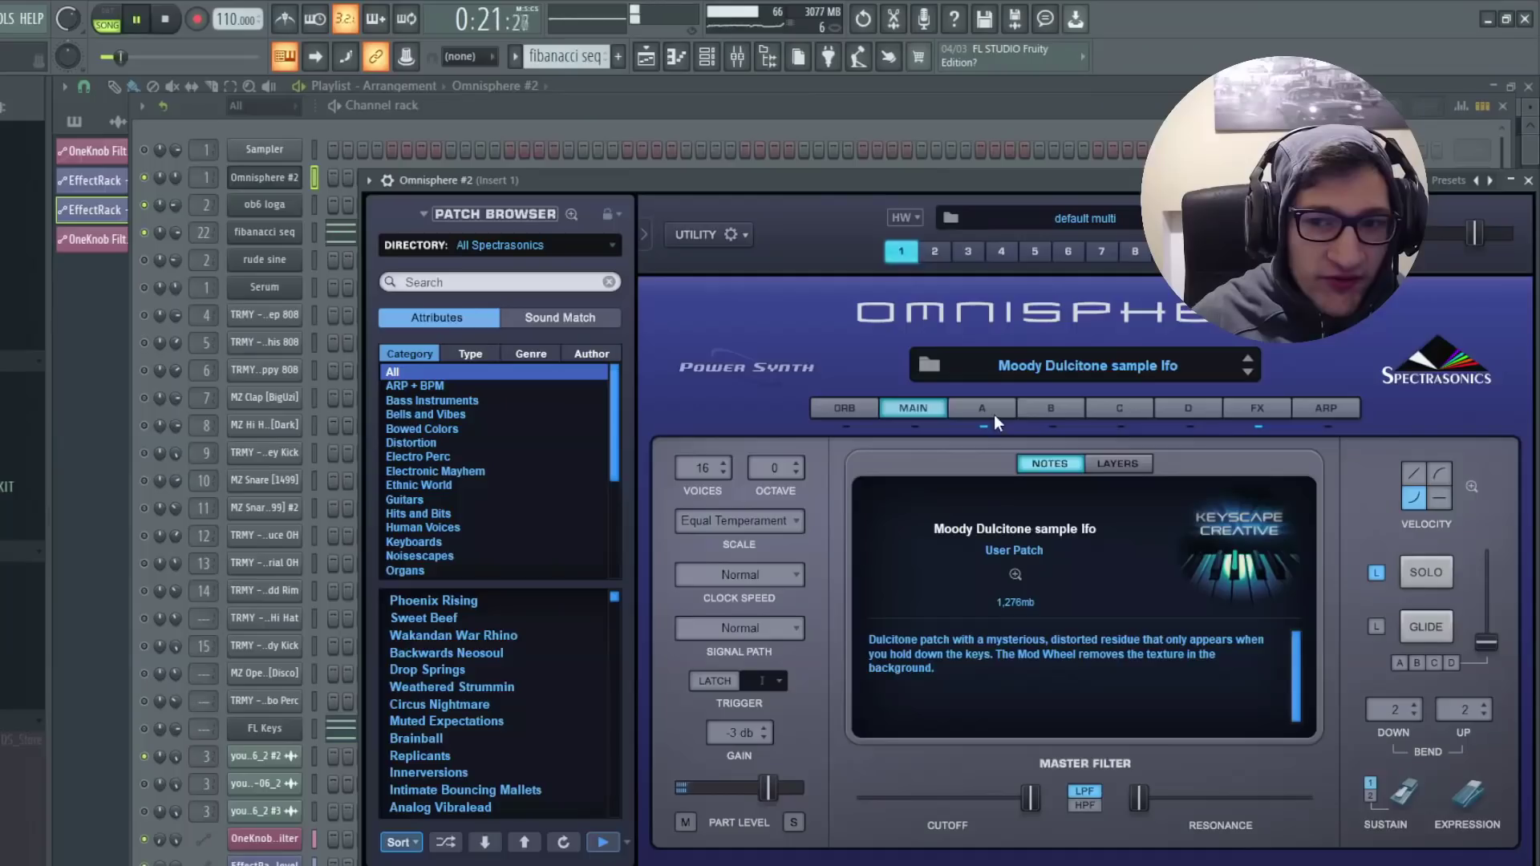
click(993, 409)
click(897, 454)
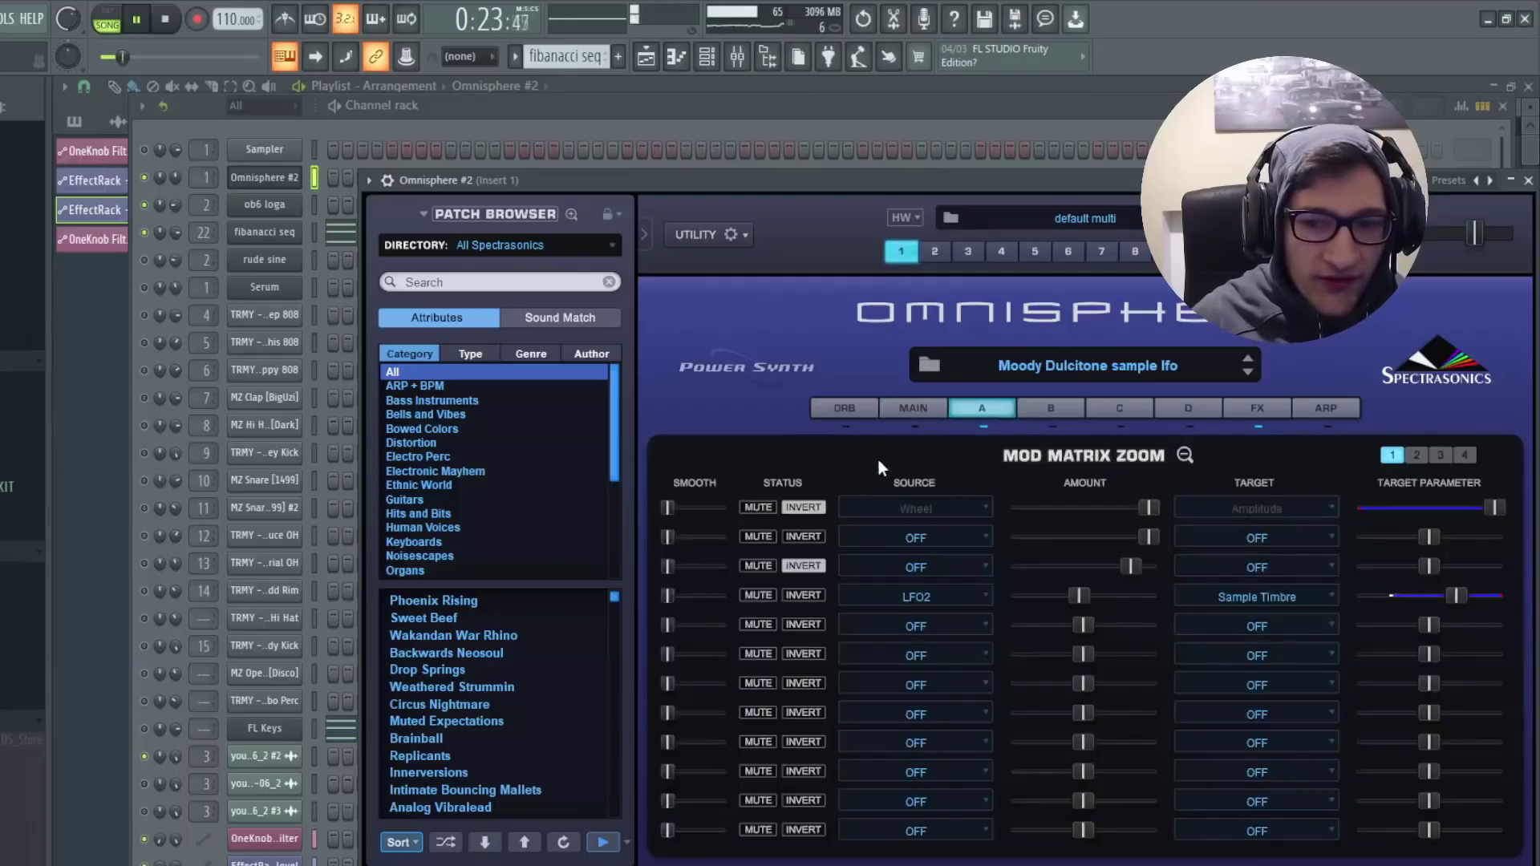
click(1182, 455)
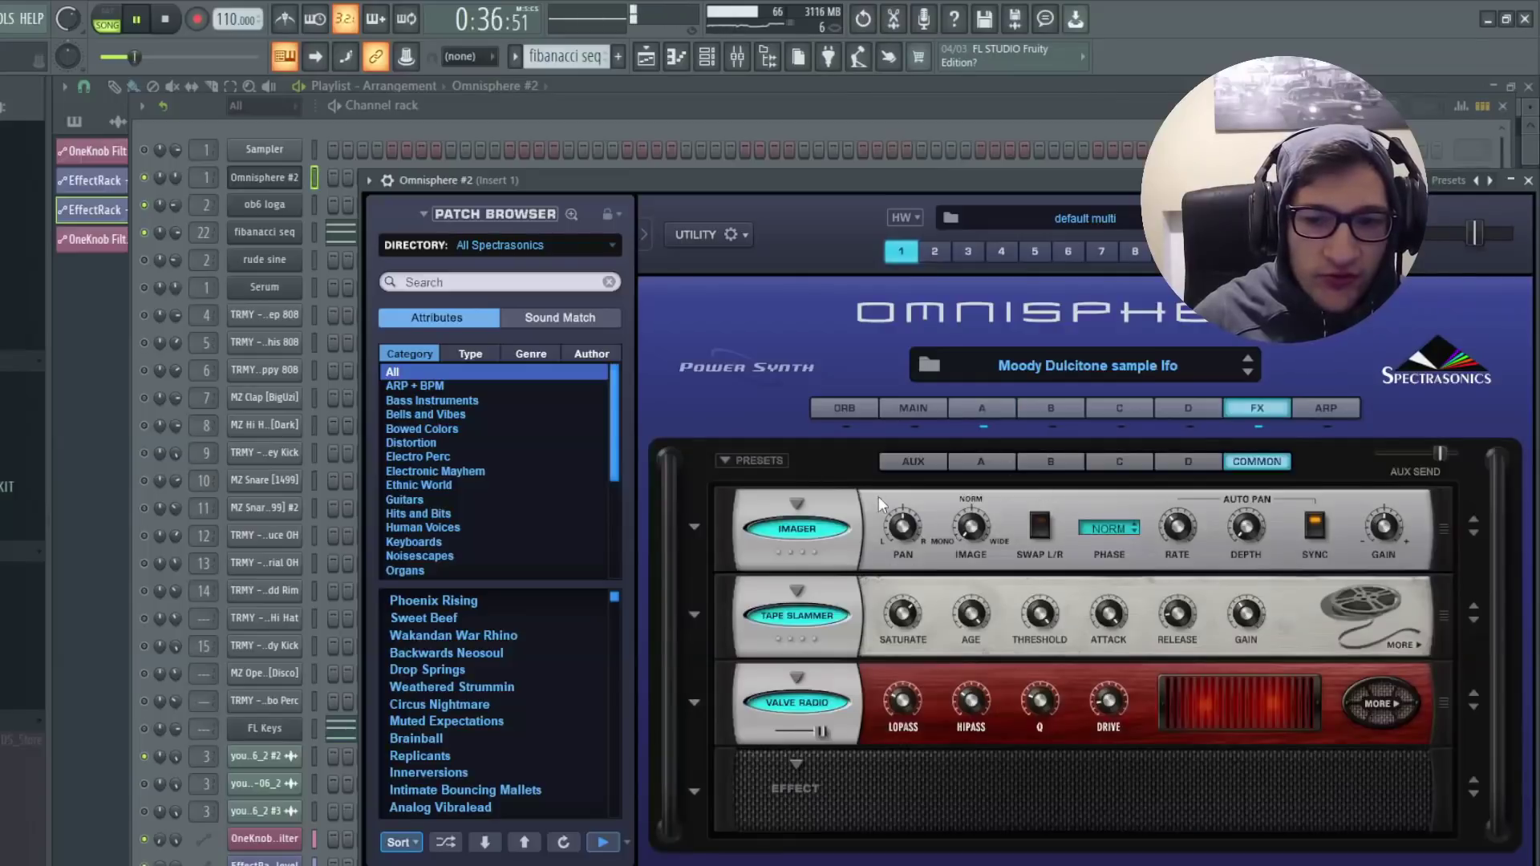
click(1259, 427)
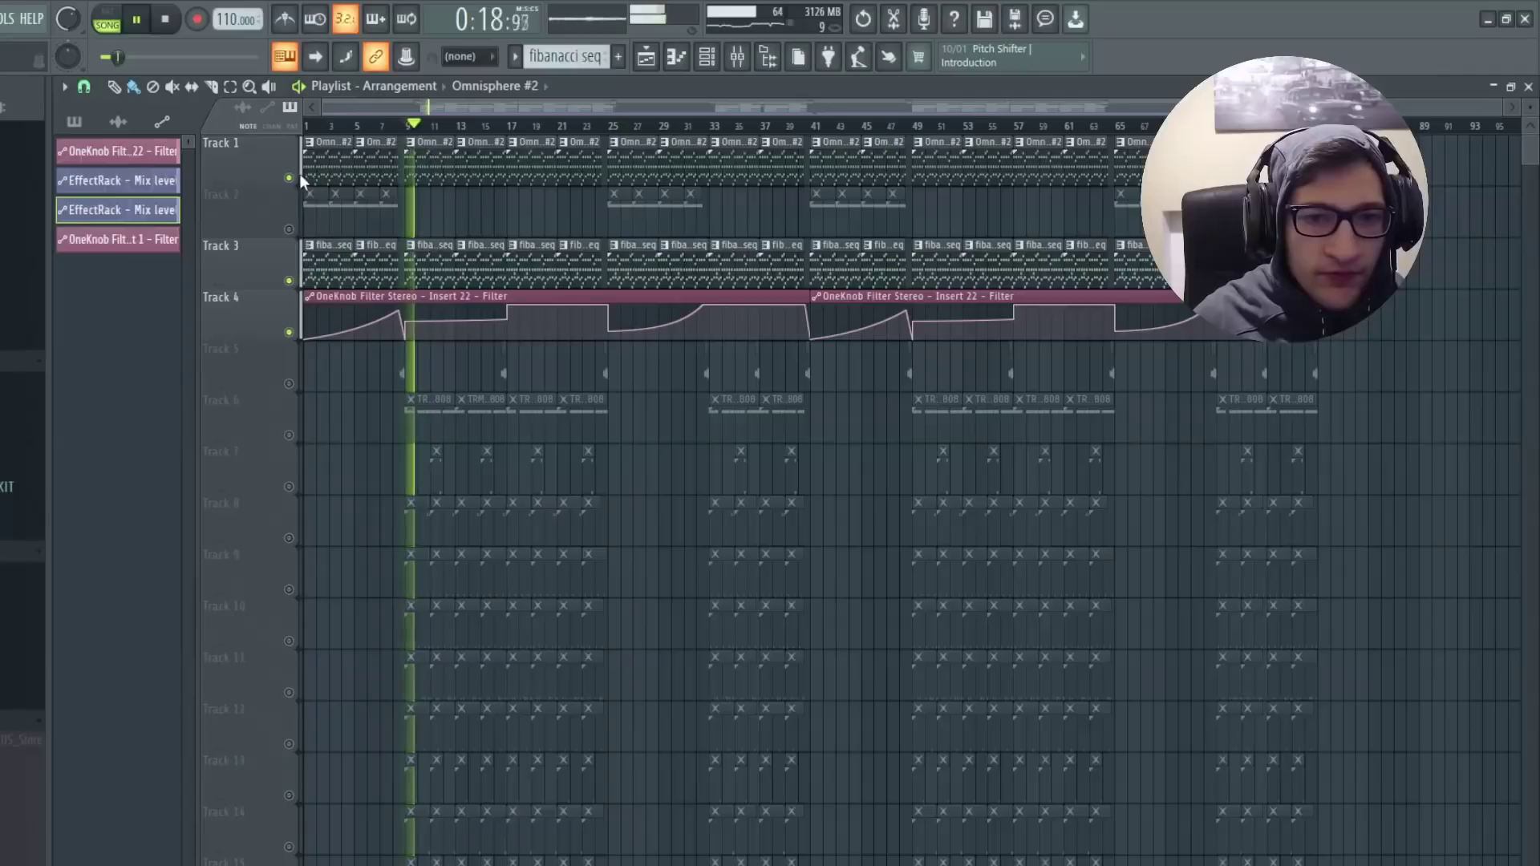
Compare the melodies during playback with the Omnisphere #2 track muted and unmuted.
click(300, 178)
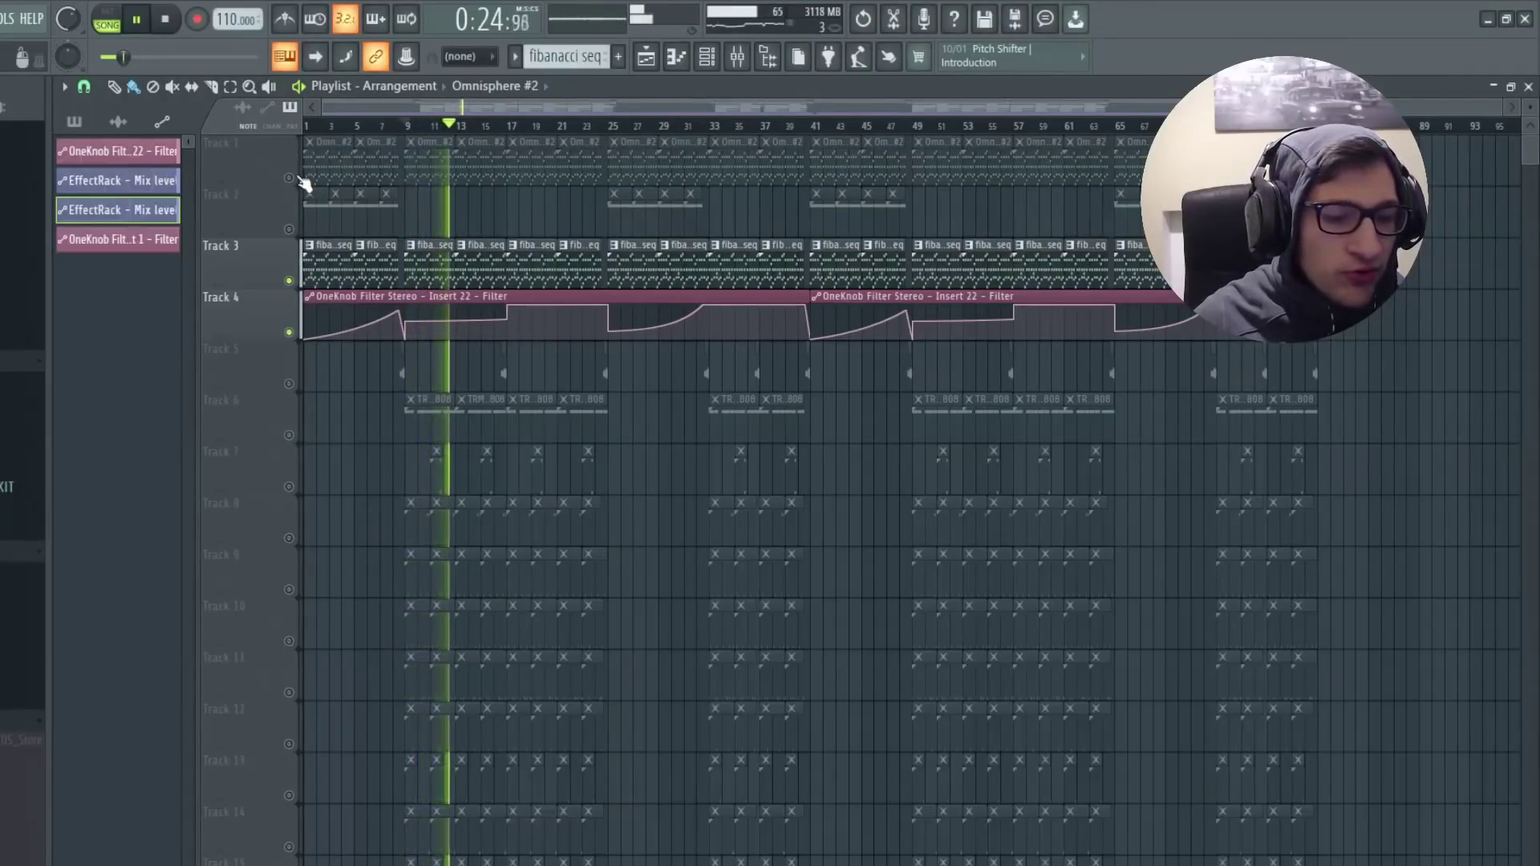
click(301, 178)
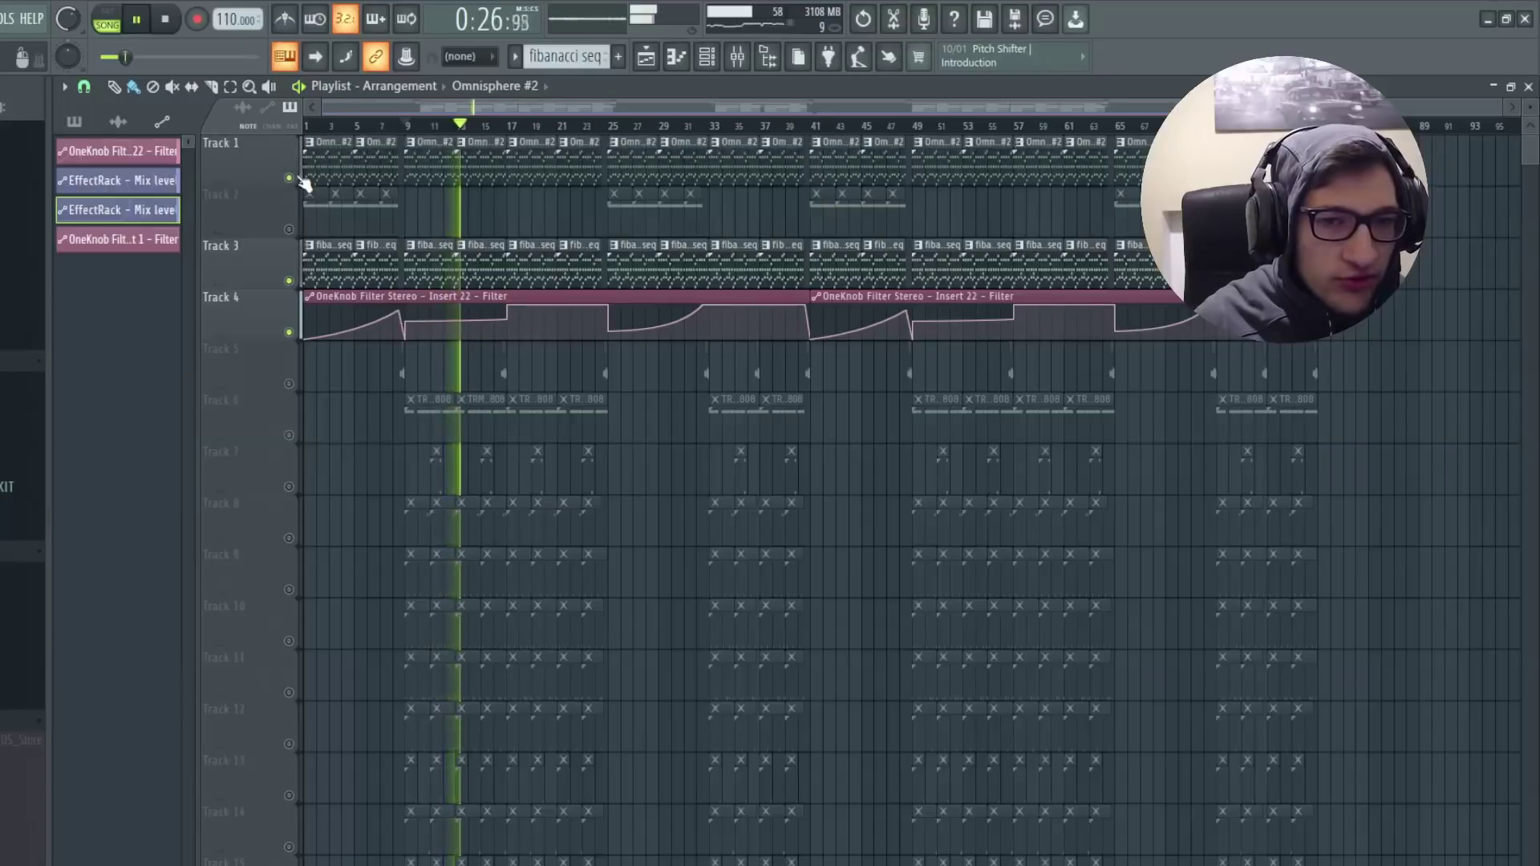
Solo the ob6 loga patterns on Track 2 and move the playback position near the start of the song.
click(707, 56)
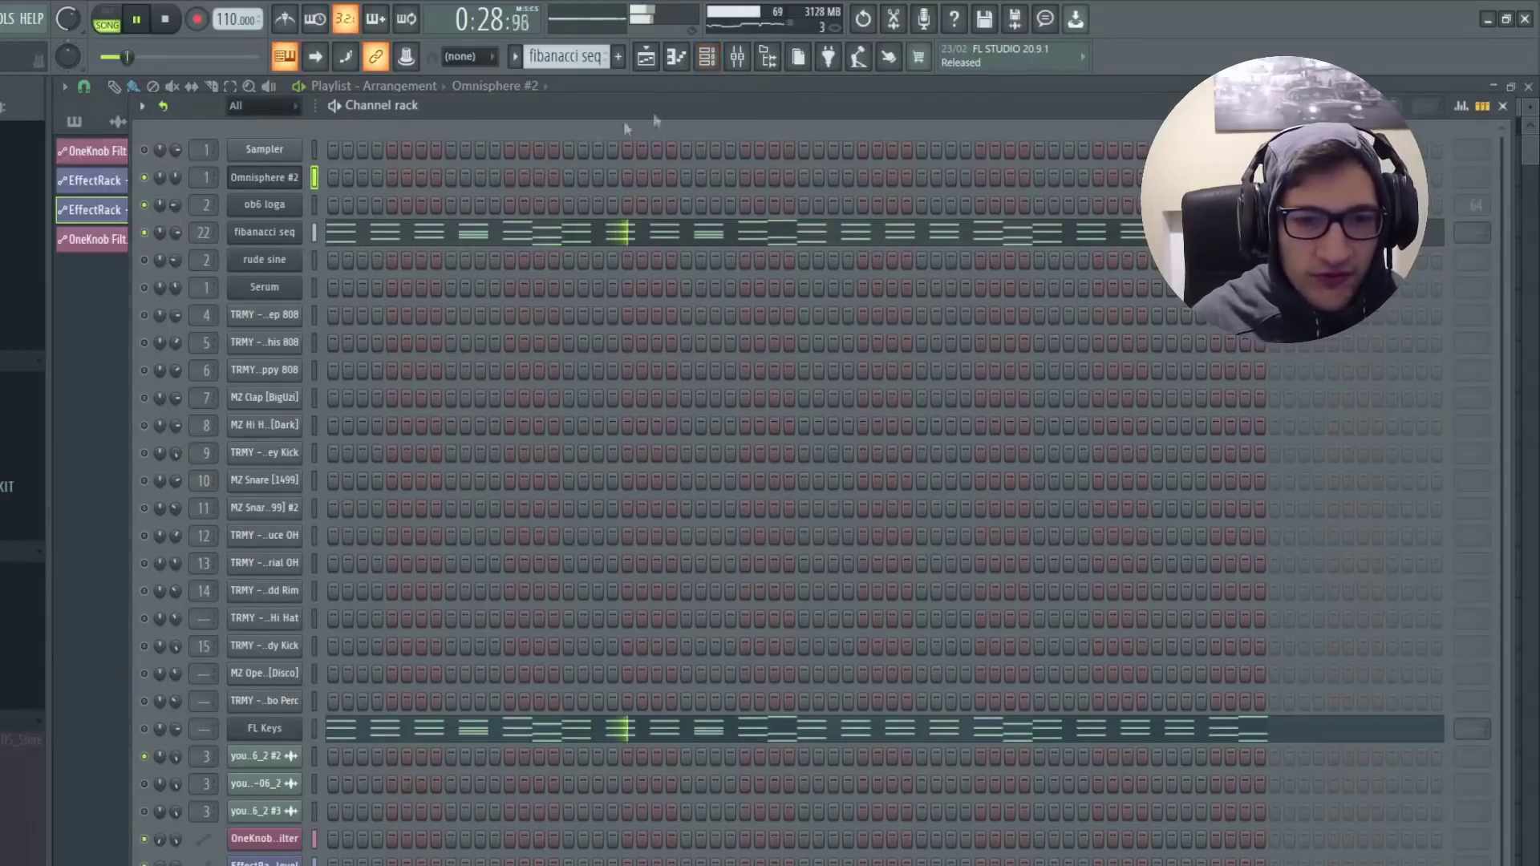
click(737, 58)
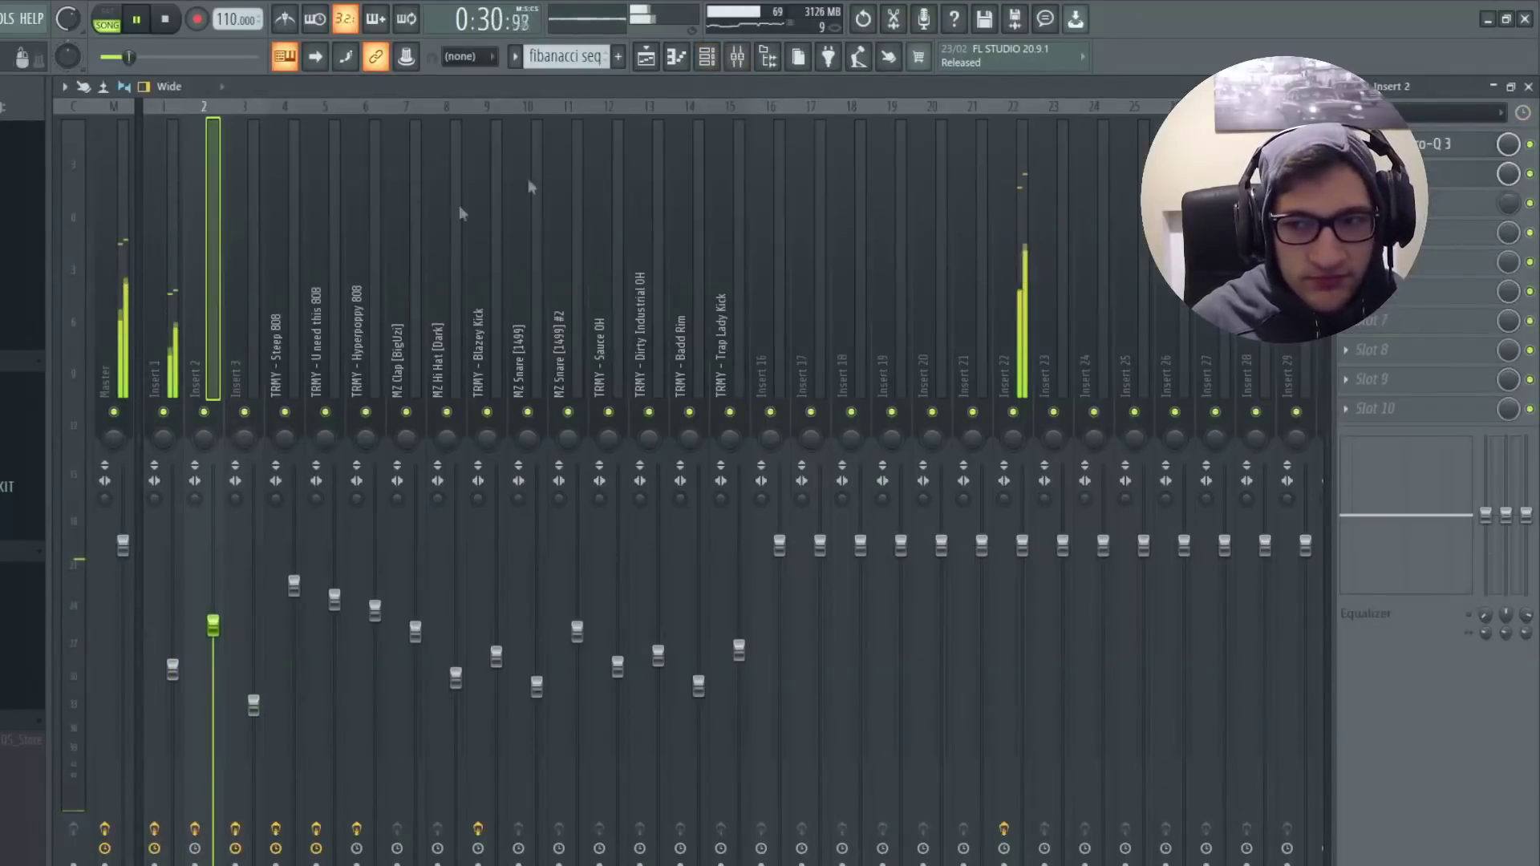
click(646, 57)
key(space)
right_click(290, 230)
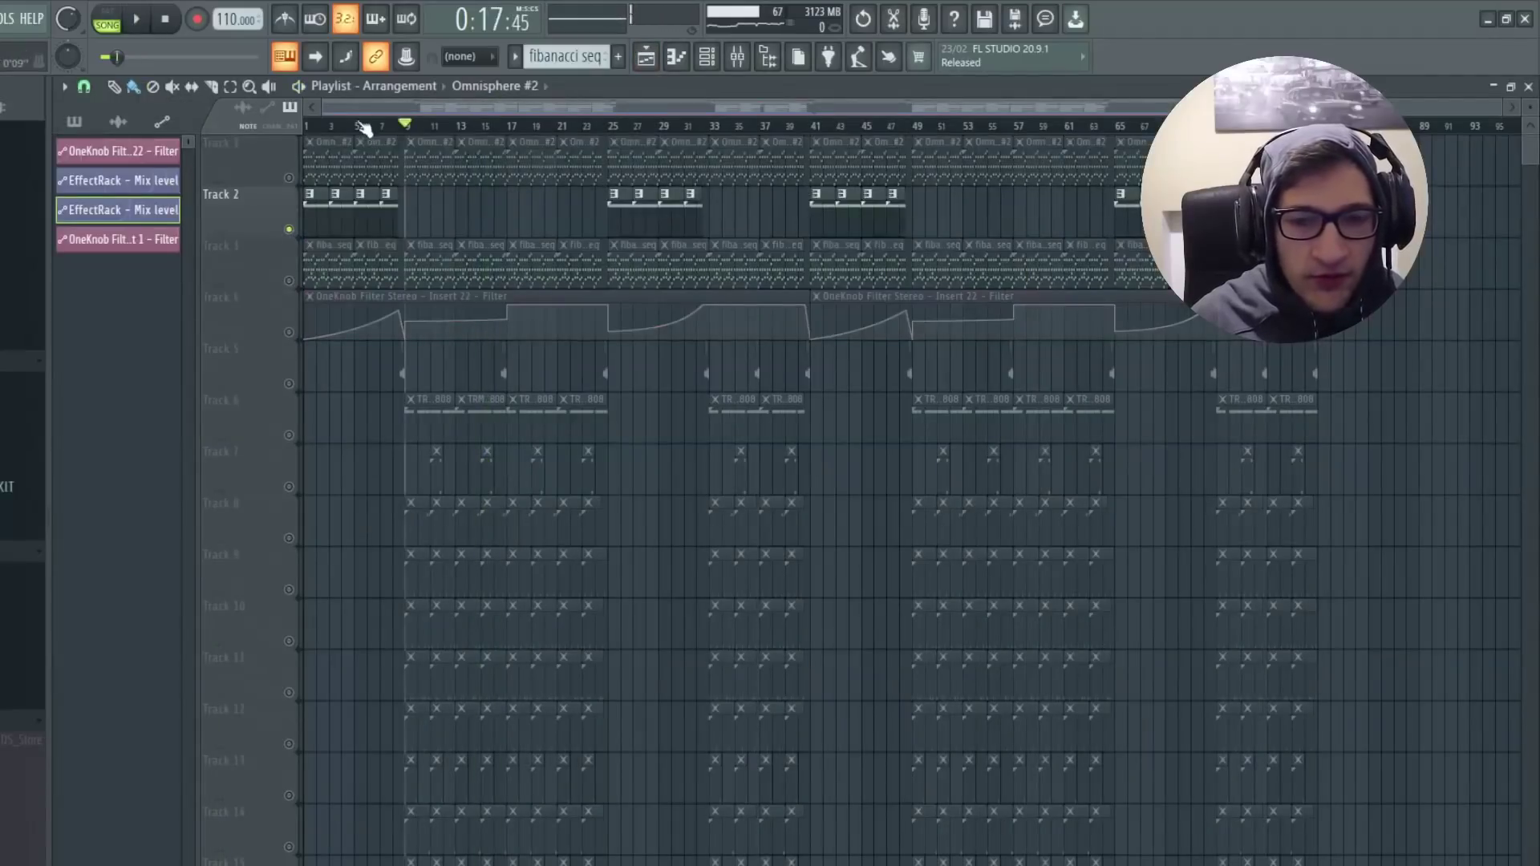
click(329, 127)
Examine the OB6 - Logarithm patch's arpeggiator in ob6 loga and the effects on Insert 2, including Portal.
click(707, 56)
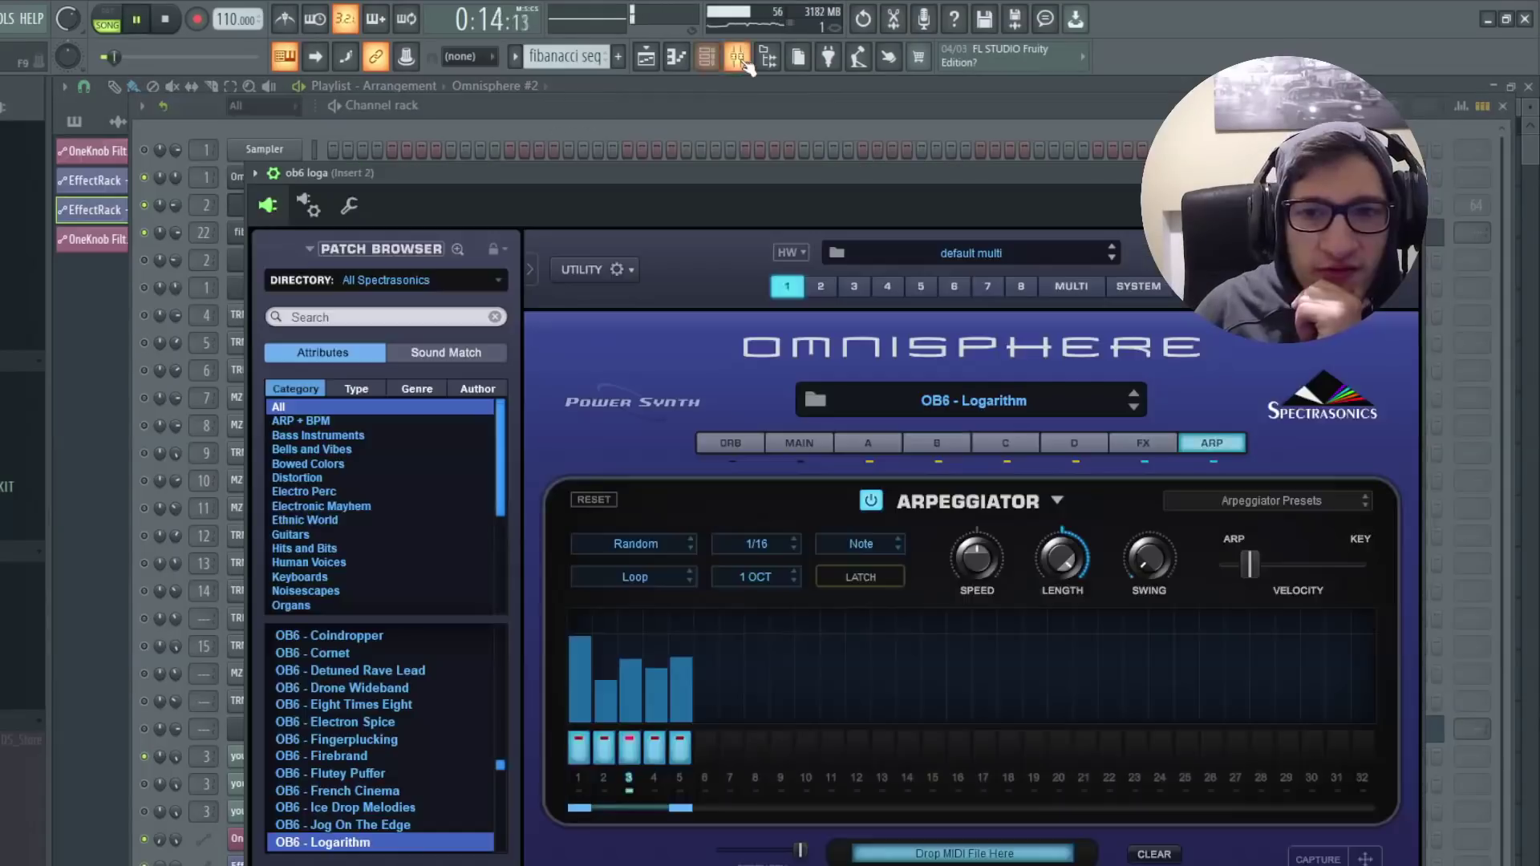
key(F9)
click(1396, 175)
click(1396, 174)
click(1396, 175)
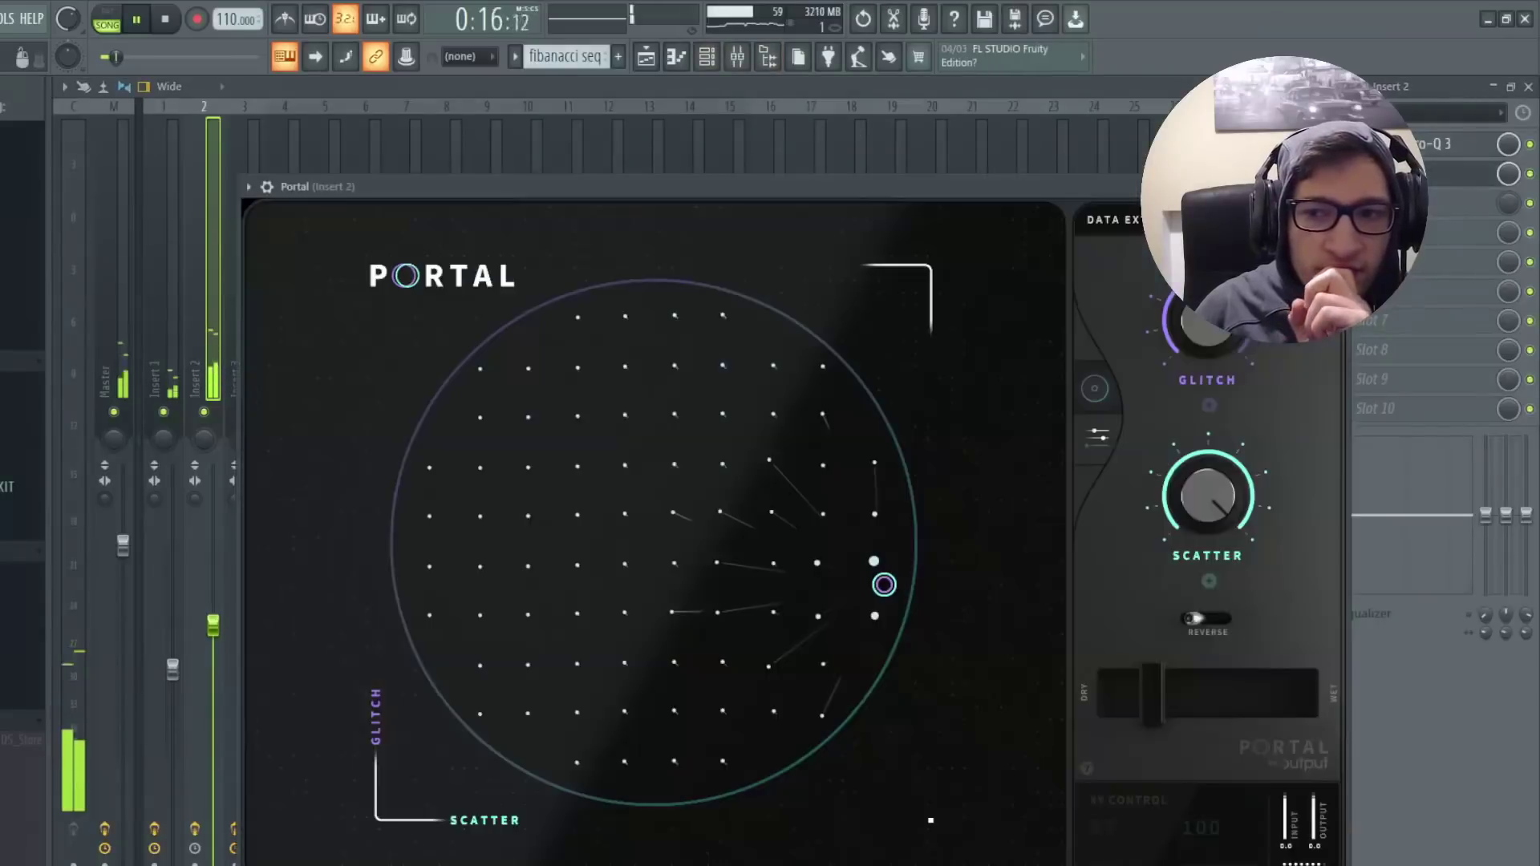
click(1396, 174)
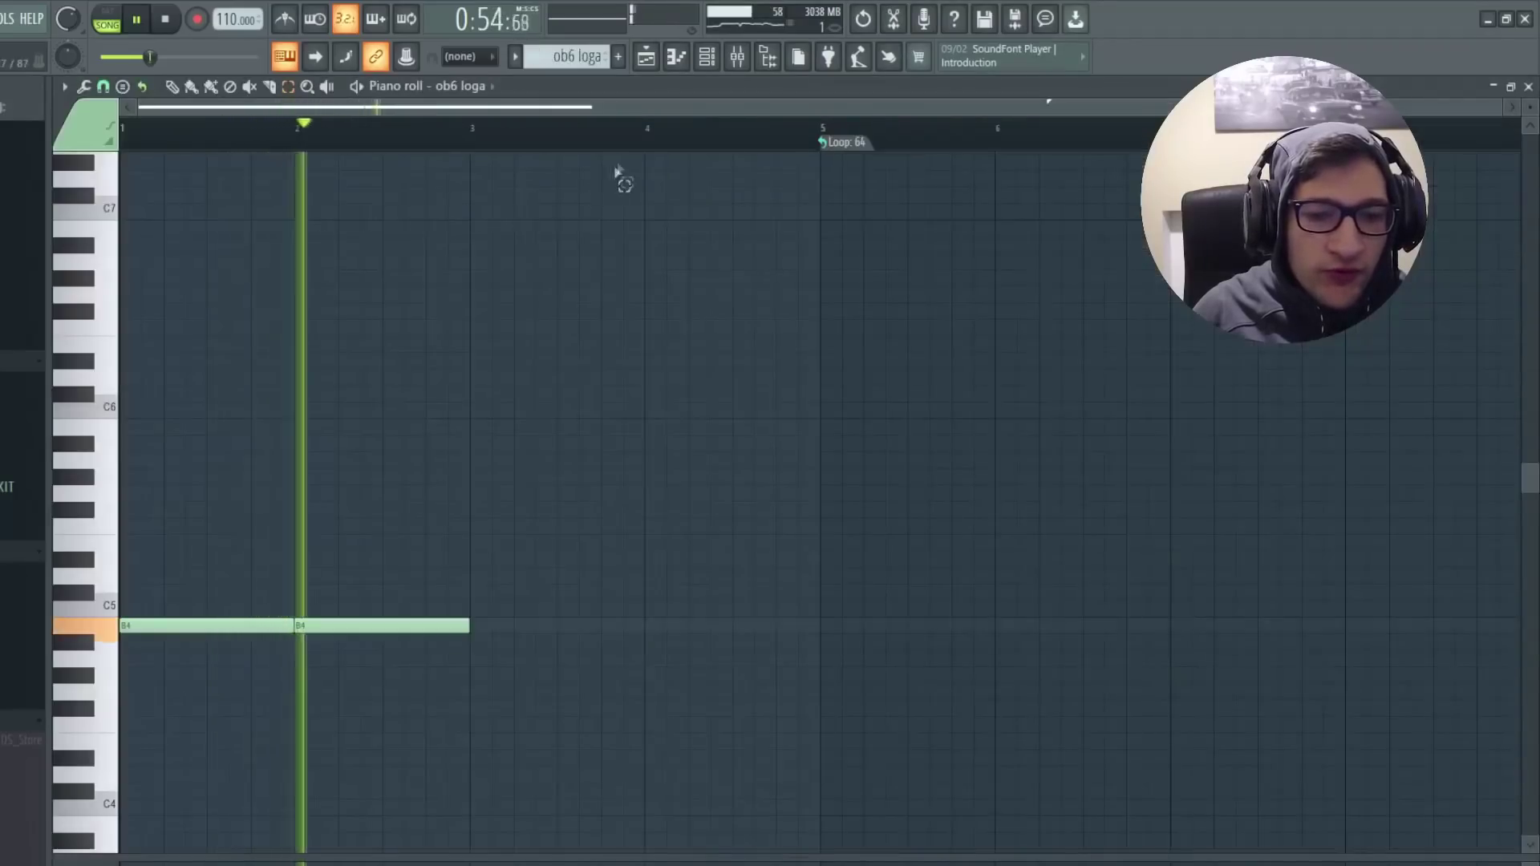
Stop playback in the playlist and unmute the fibanacci seq on Track 3 and its filter automation on Track 4.
key(F5)
key(space)
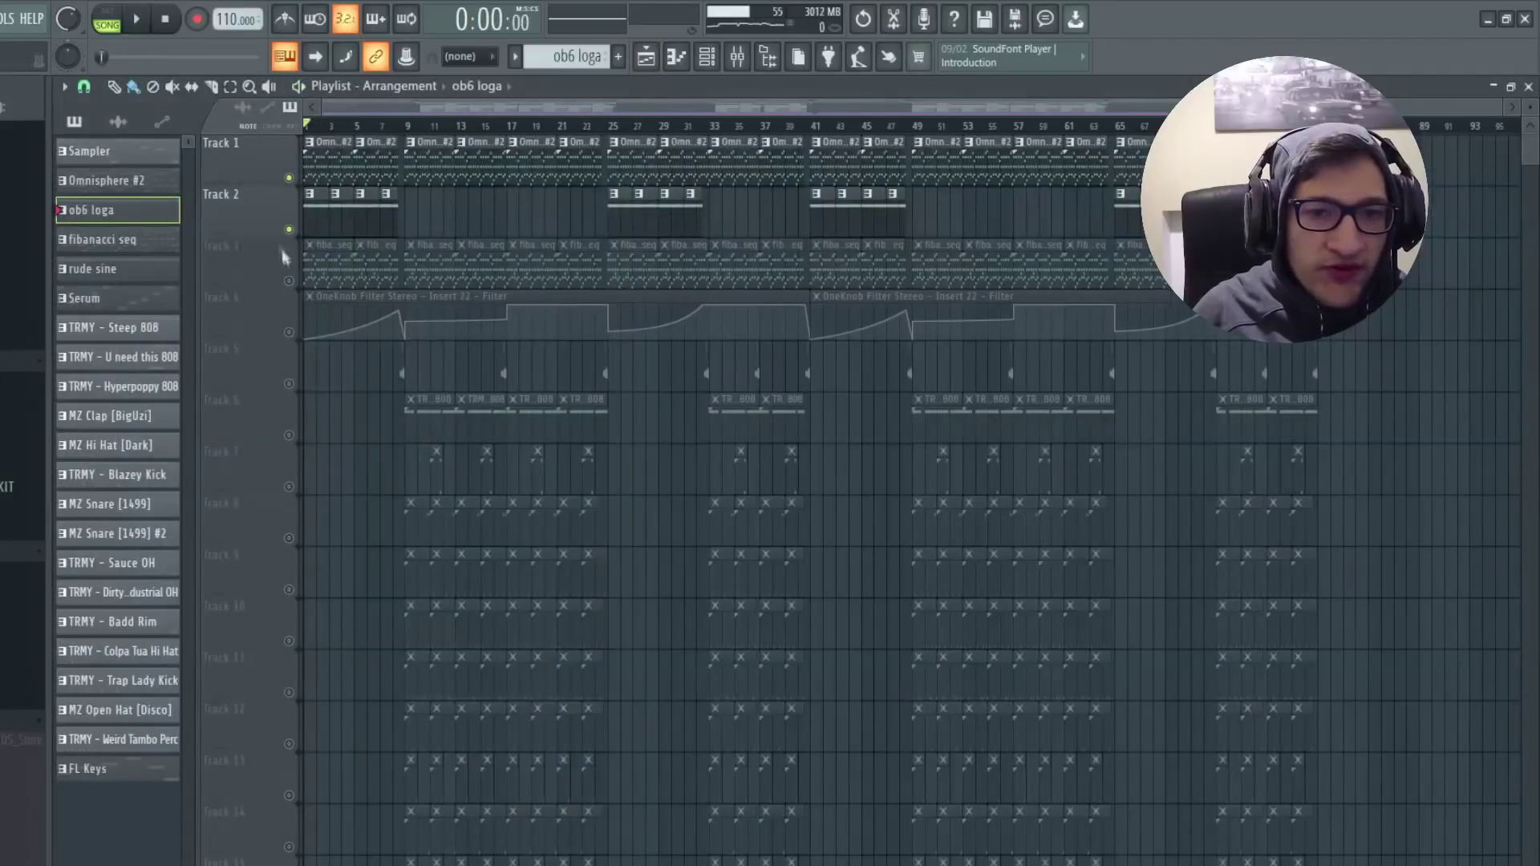
click(288, 281)
click(288, 332)
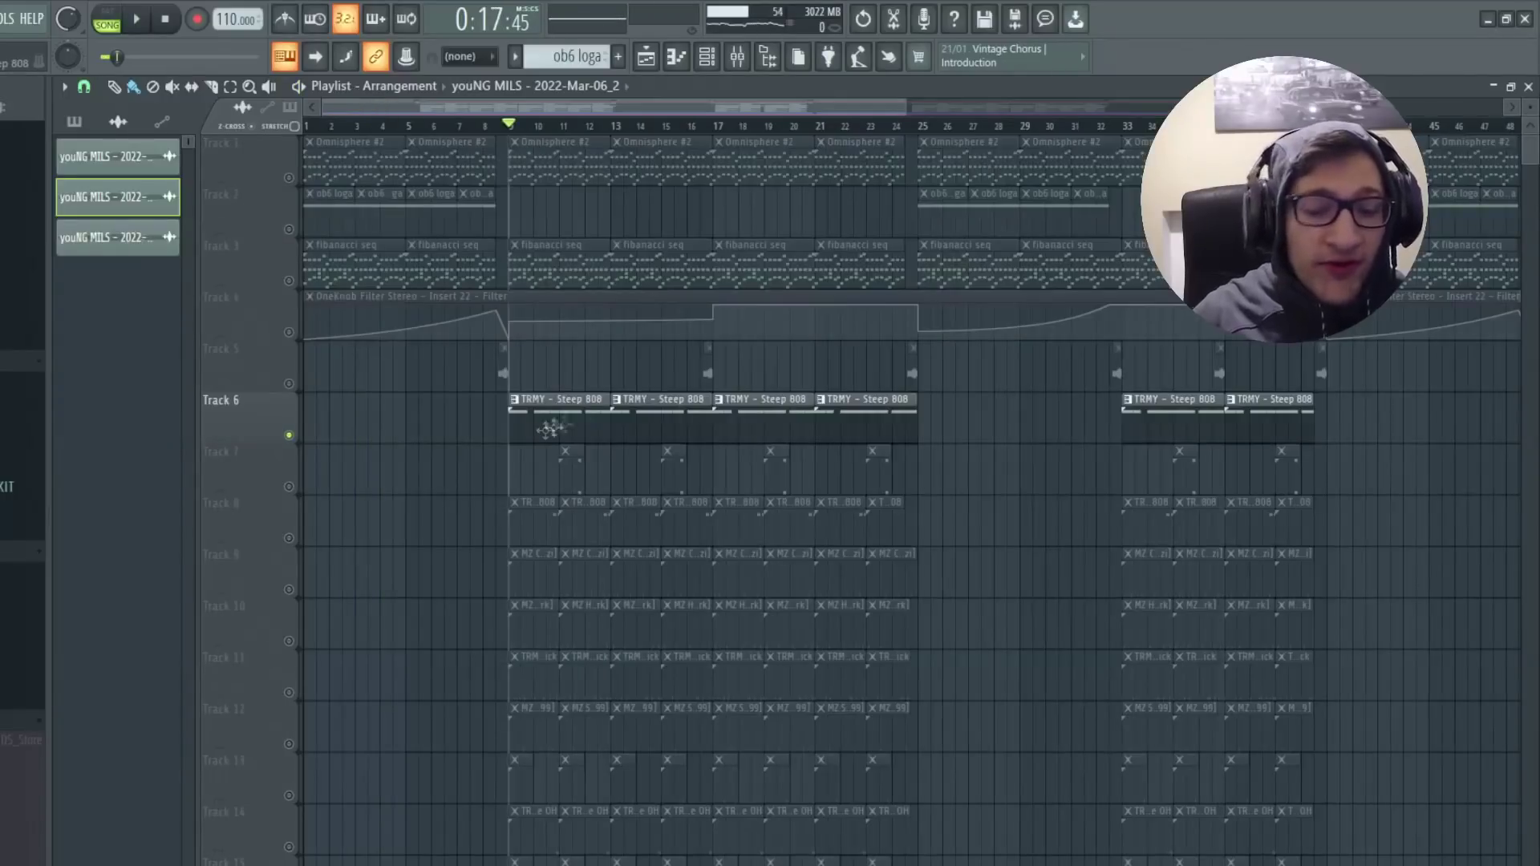
Open the TRMY - Steep 808 pattern's notes from Track 6 in the piano roll and audition them.
scroll(546, 437, down, 1)
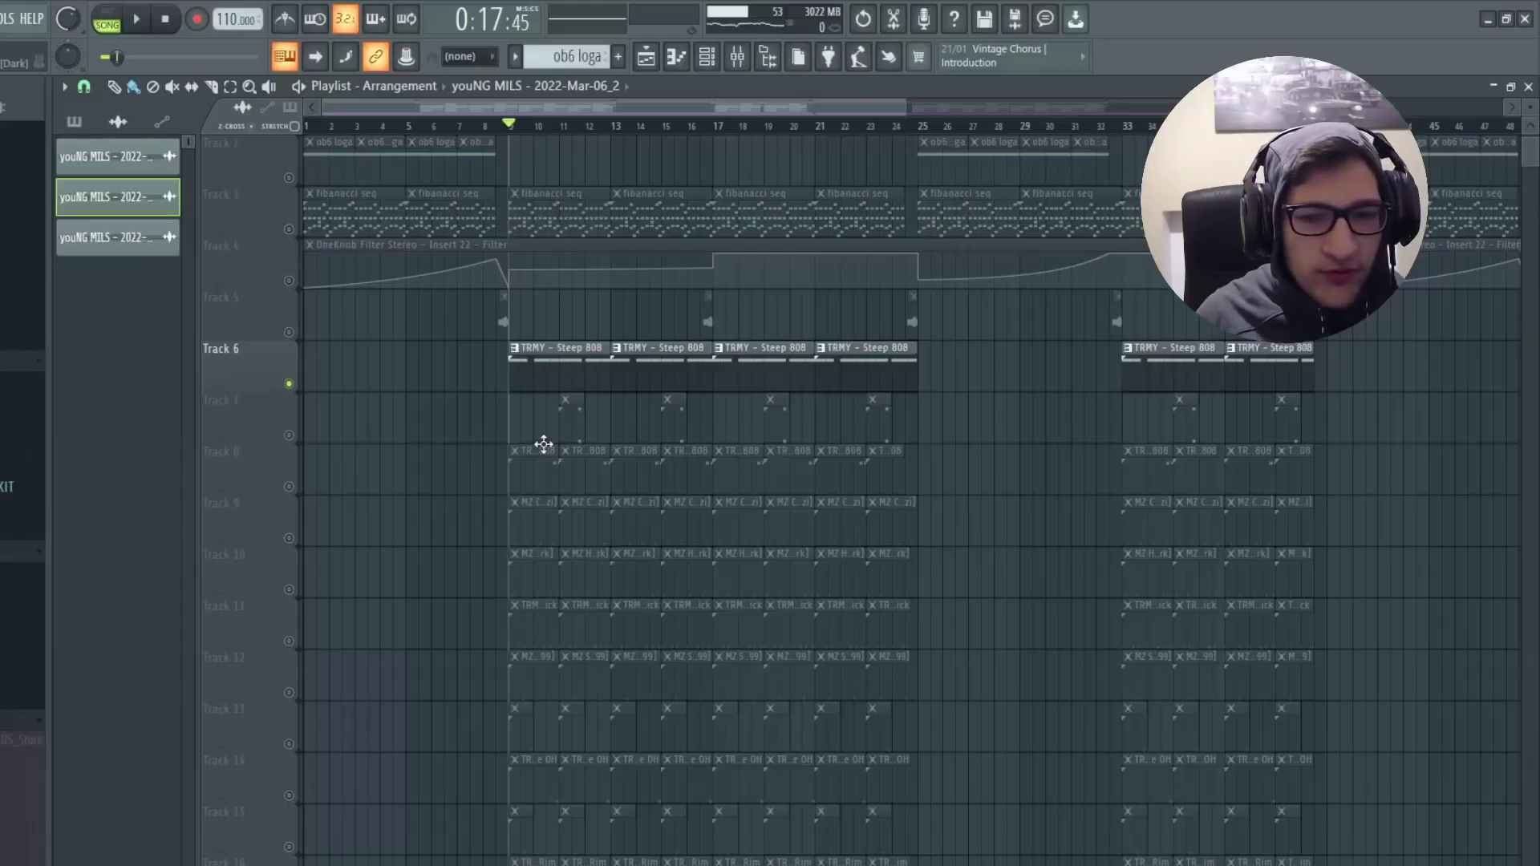
double_click(564, 378)
key(space)
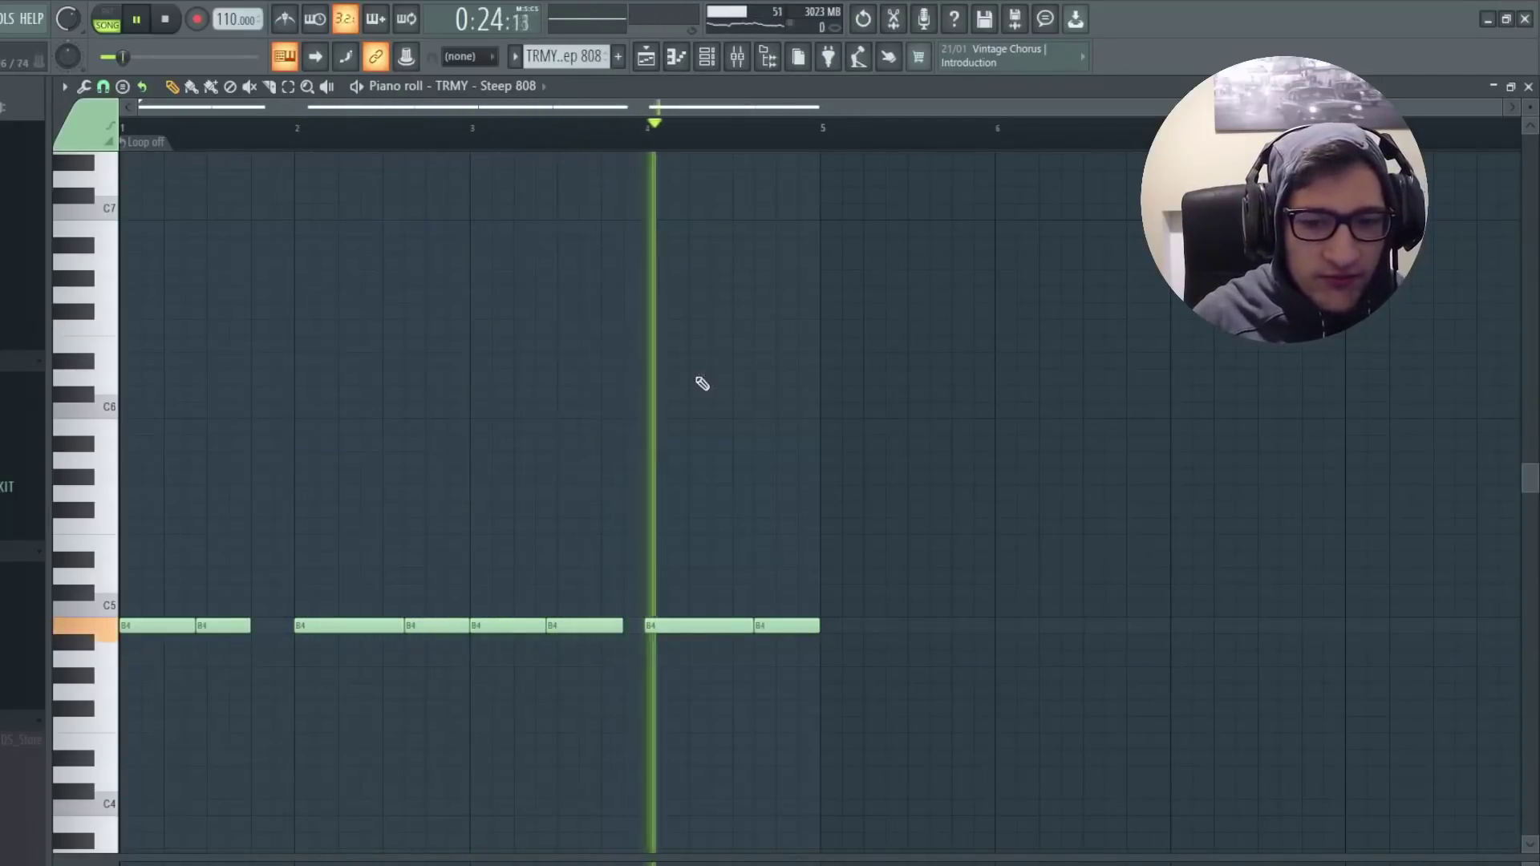
key(F5)
key(space)
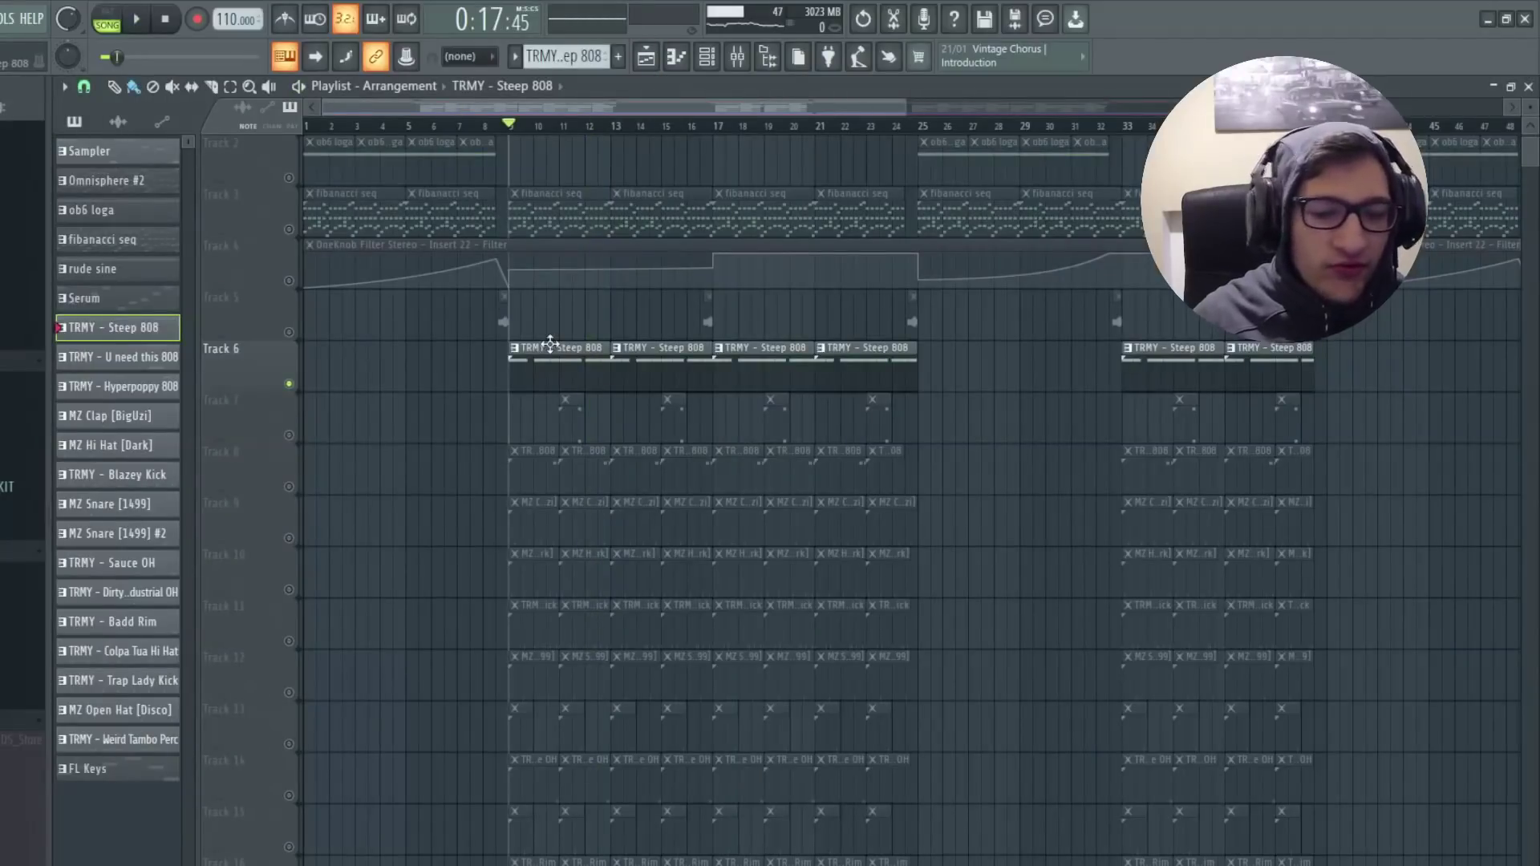
Check the TRMY - Steep 808 channel and audition its pattern with the TRMY - Blazey Kick from bar 9.
key(F6)
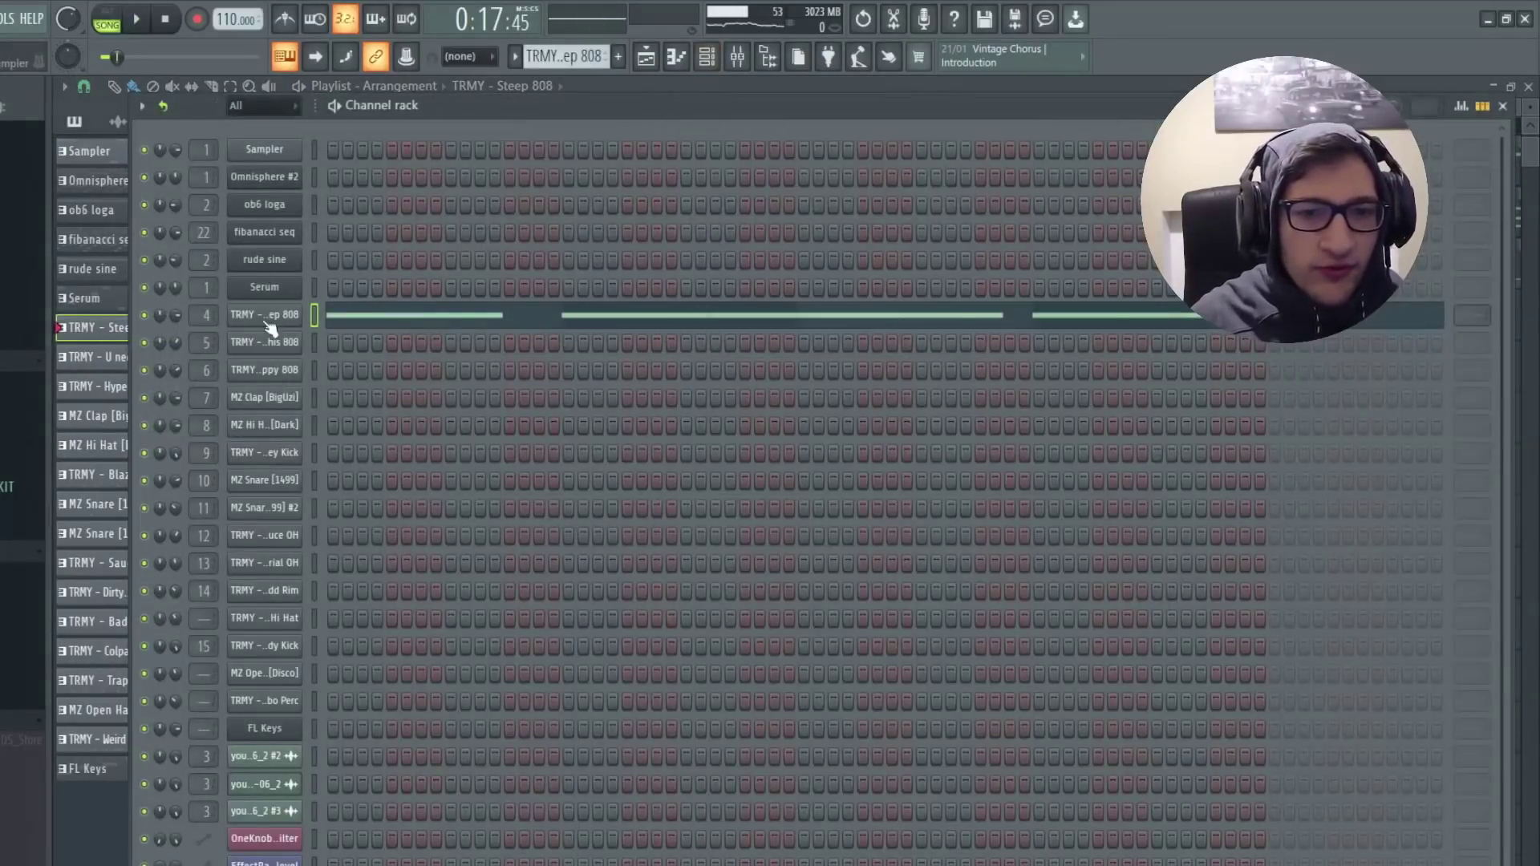
click(267, 321)
key(F5)
scroll(334, 622, down, 4)
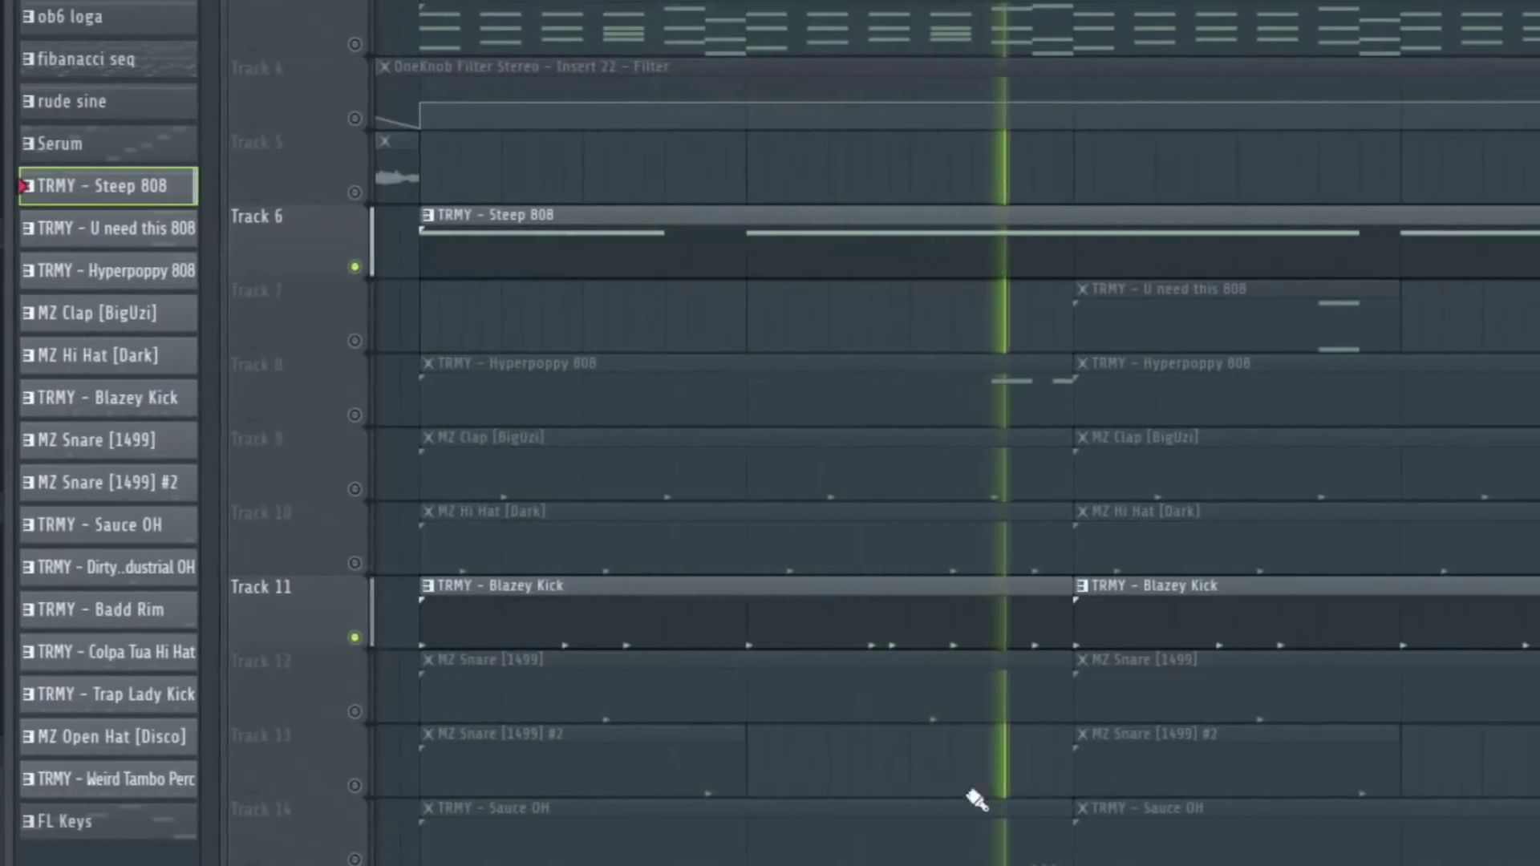
key(space)
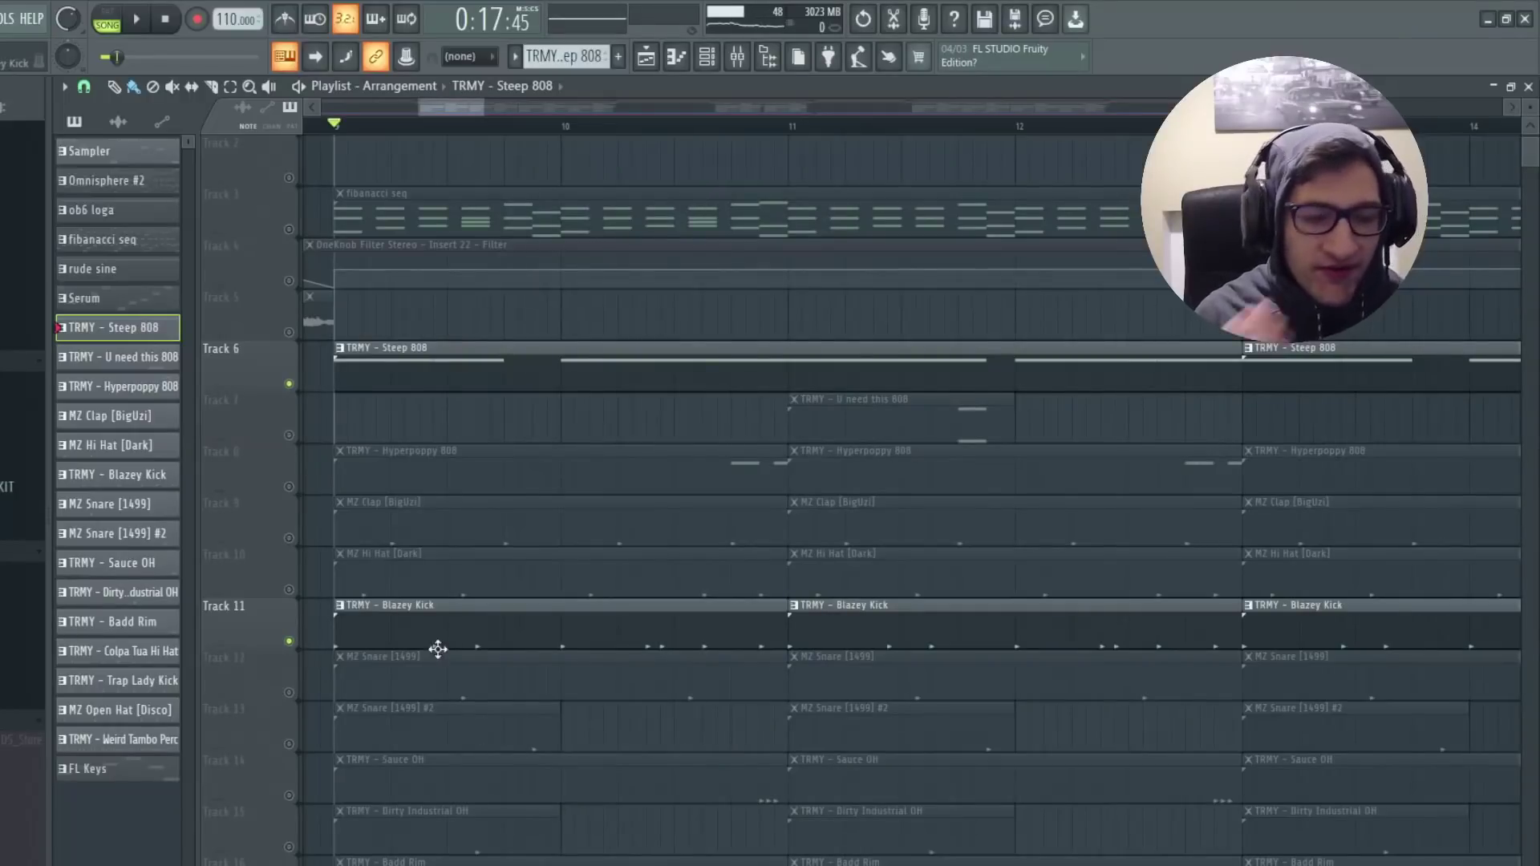
Unmute the MZ Clap, MZ Hi Hat and both MZ Snare tracks, and audition them with the 808 and kick.
click(290, 538)
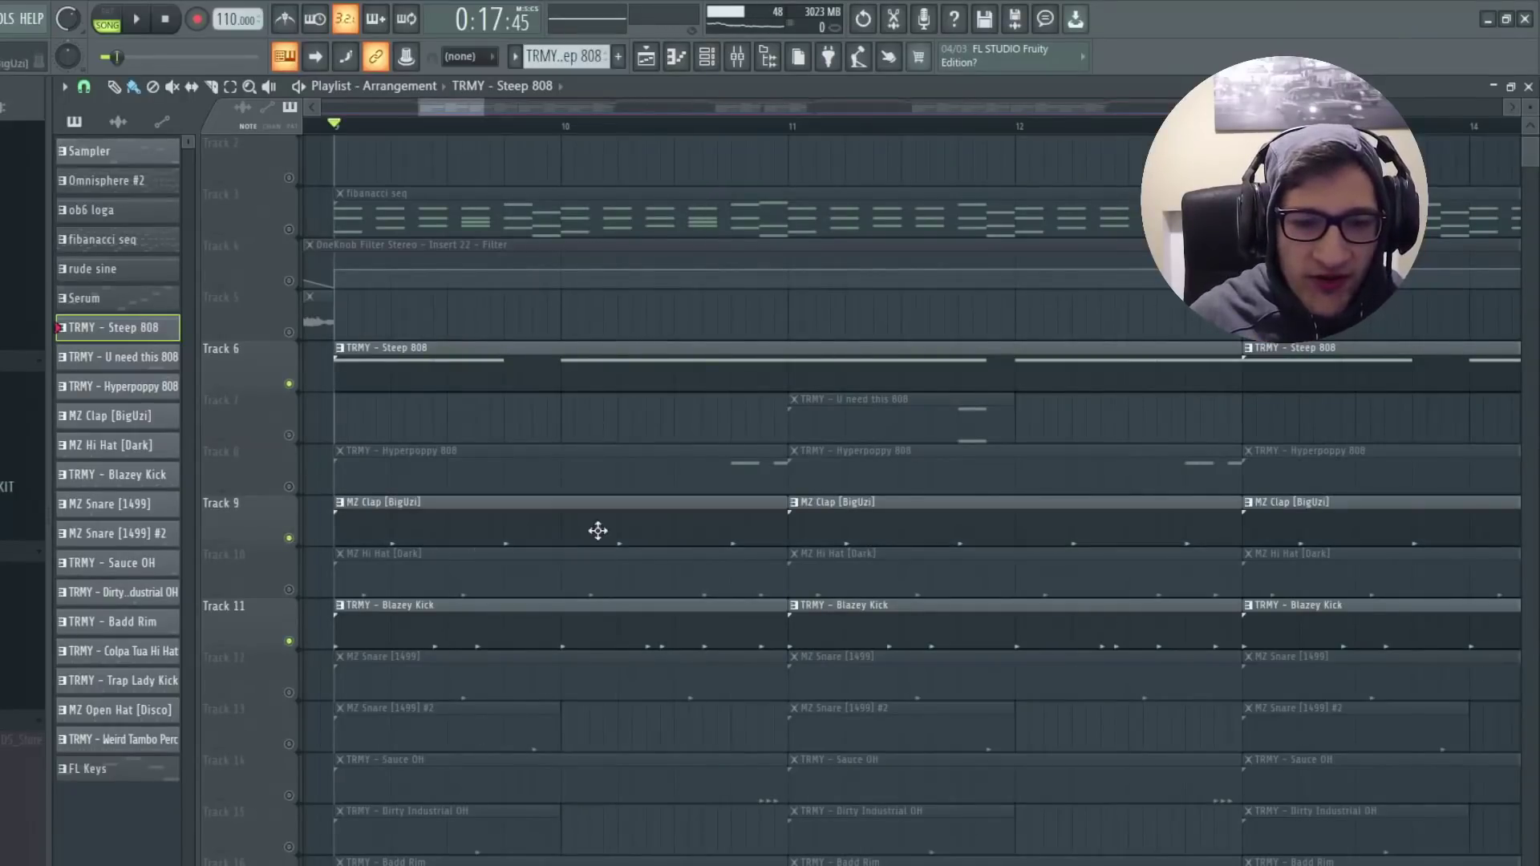
key(space)
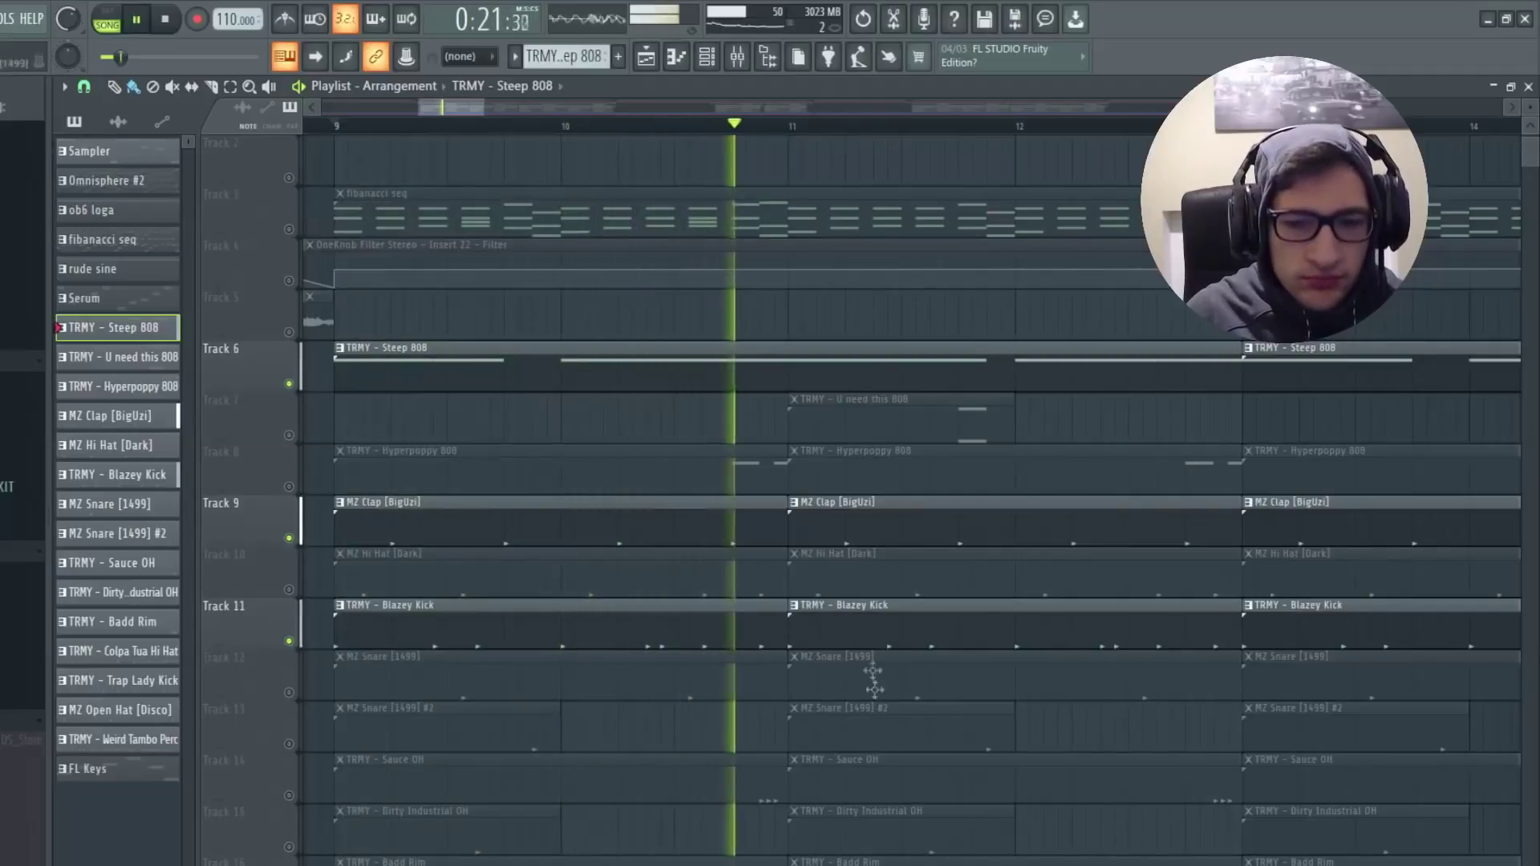
click(290, 590)
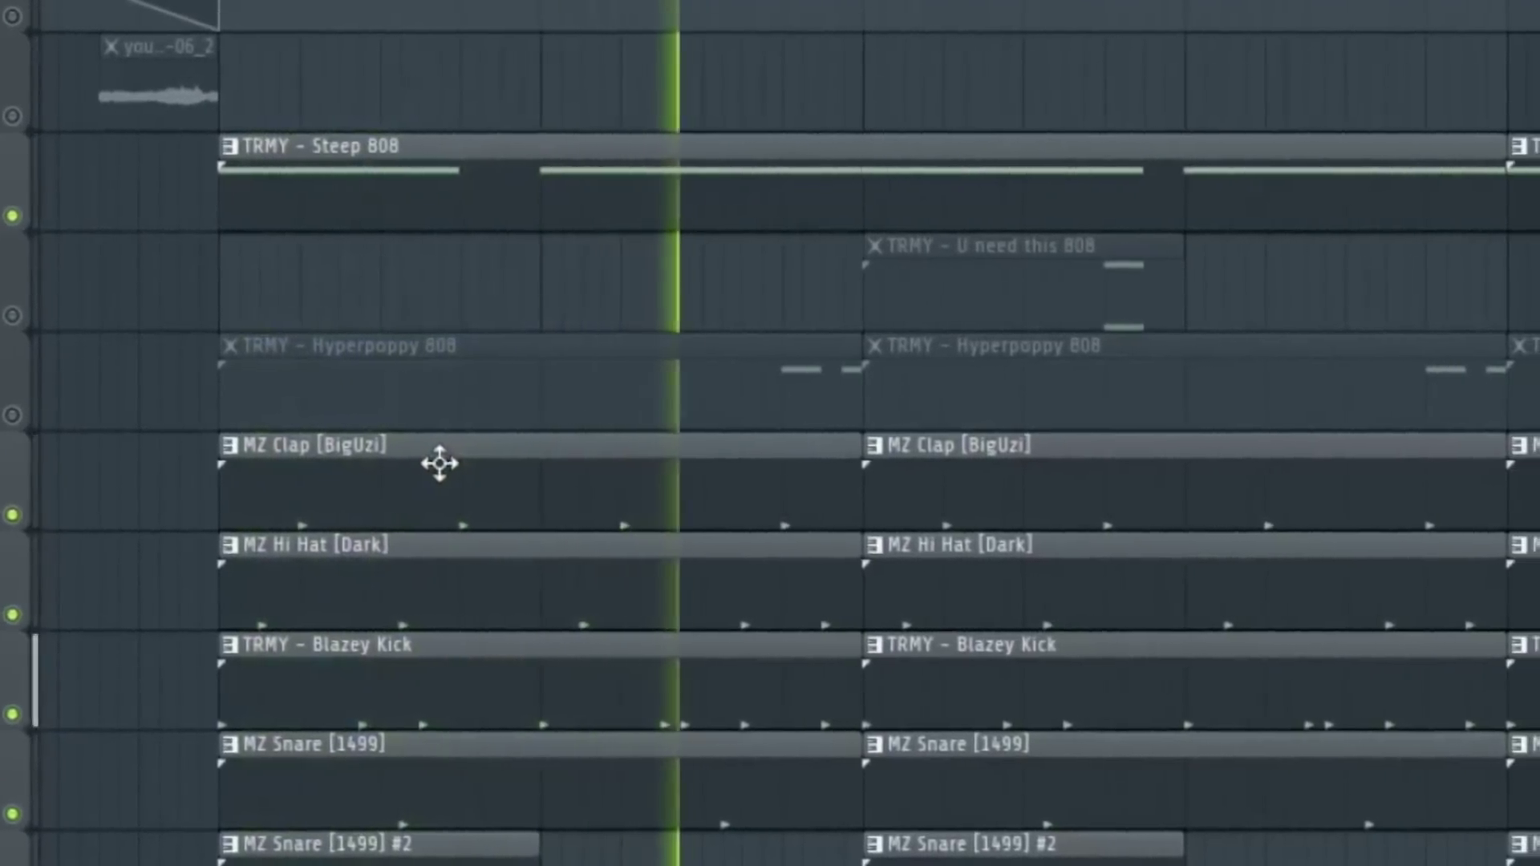
key(space)
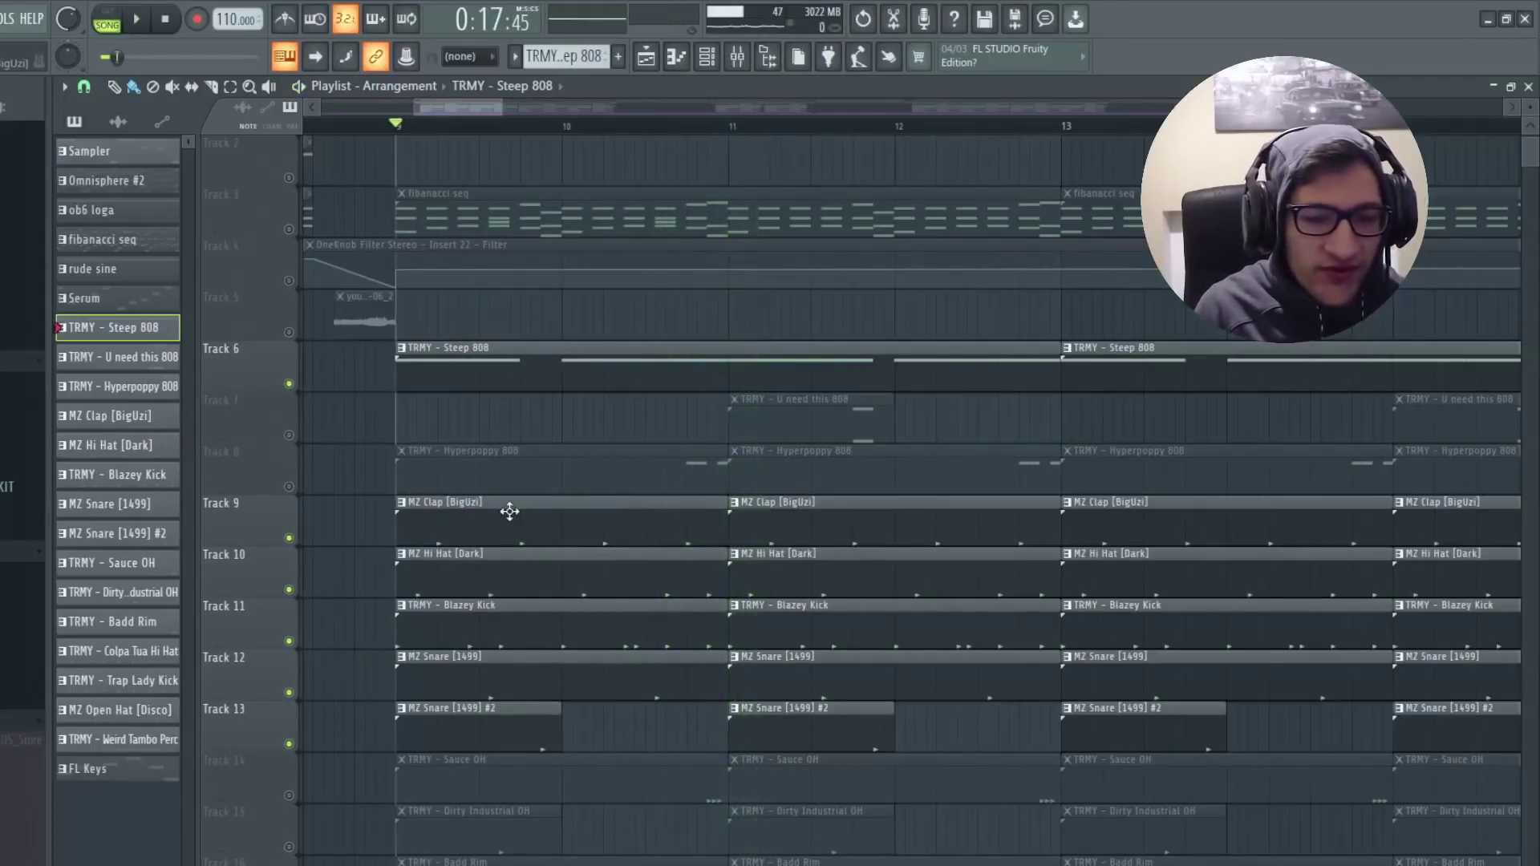
Unmute the TRMY - Sauce OH, Badd Rim and Dirty Industrial OH tracks and audition them with the 808 and drums.
click(289, 796)
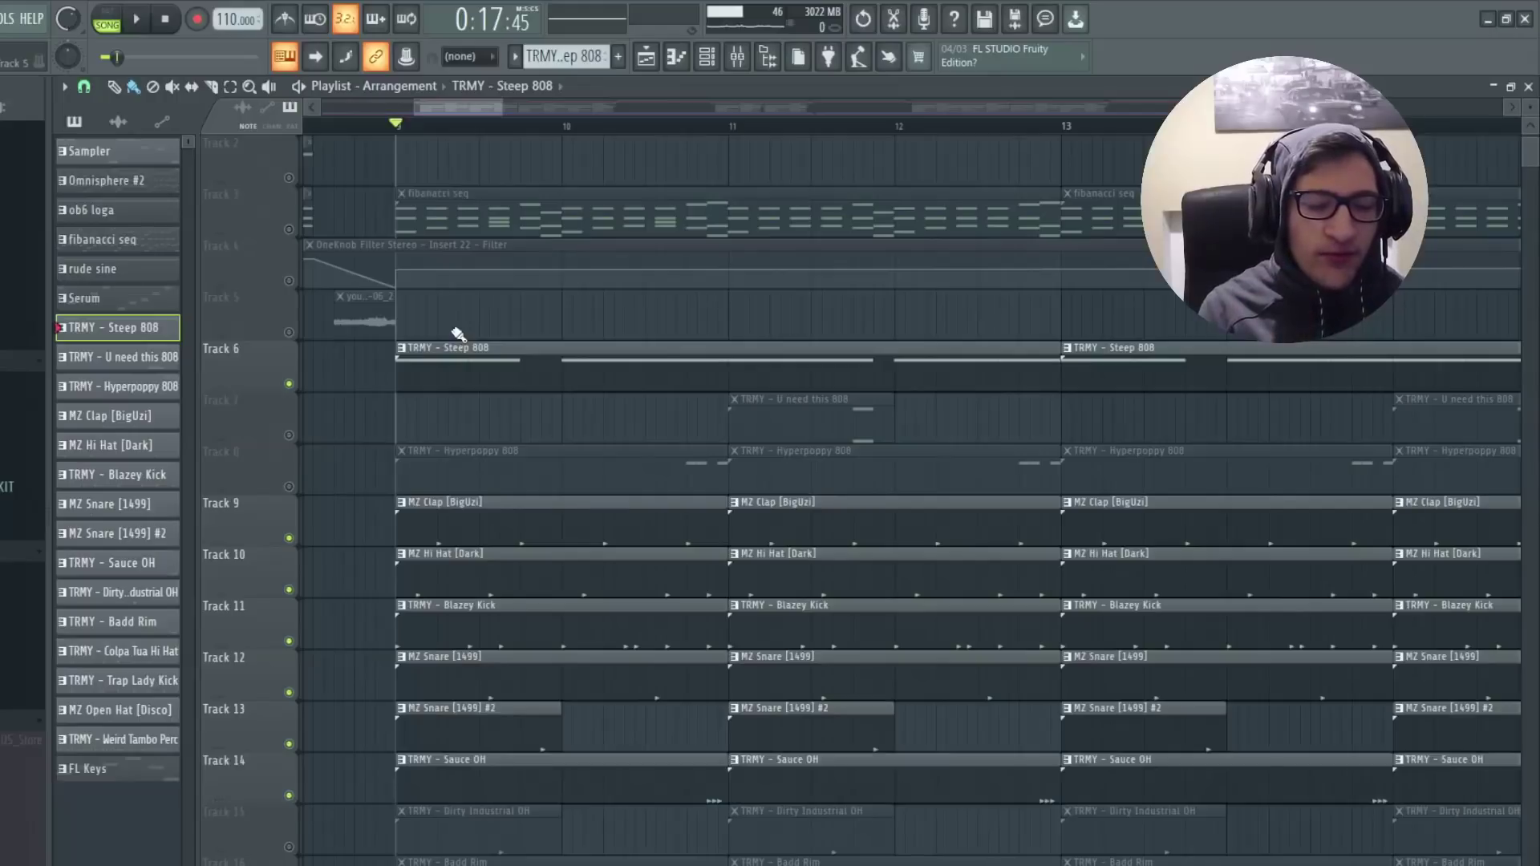
key(space)
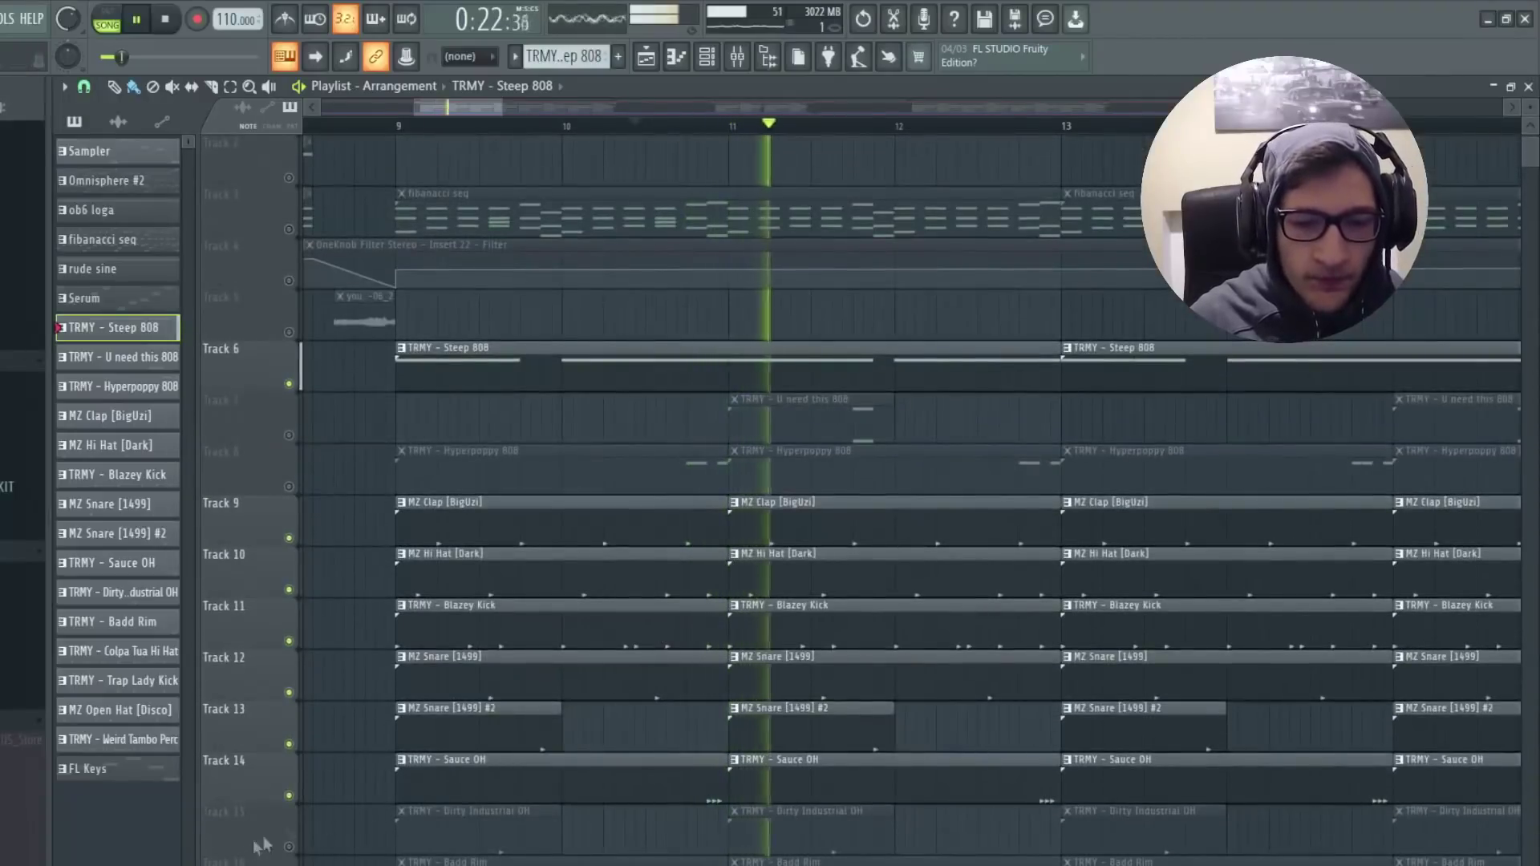
scroll(300, 747, down, 3)
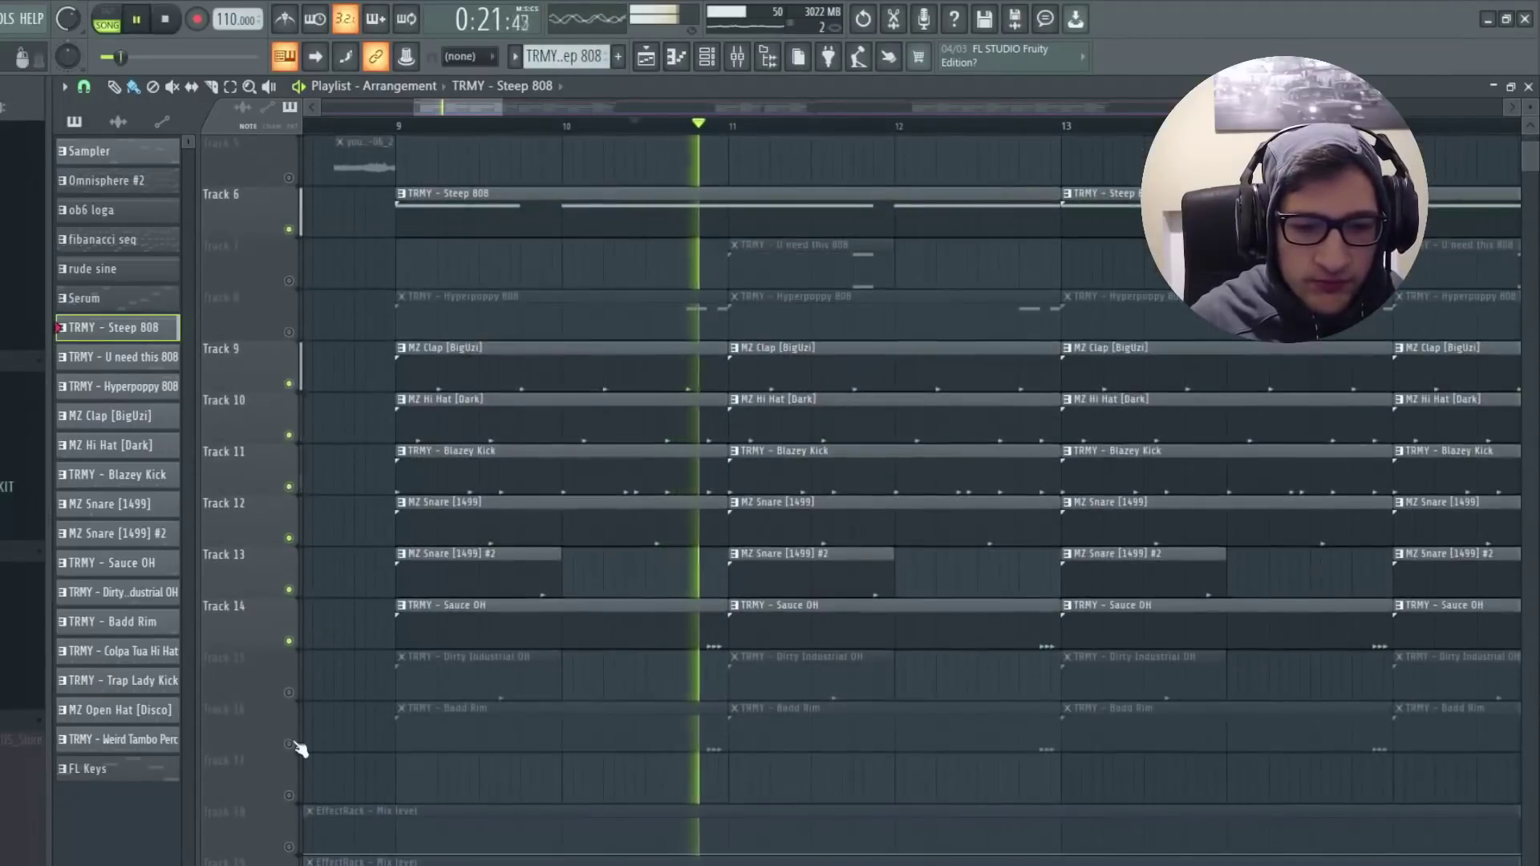
click(292, 745)
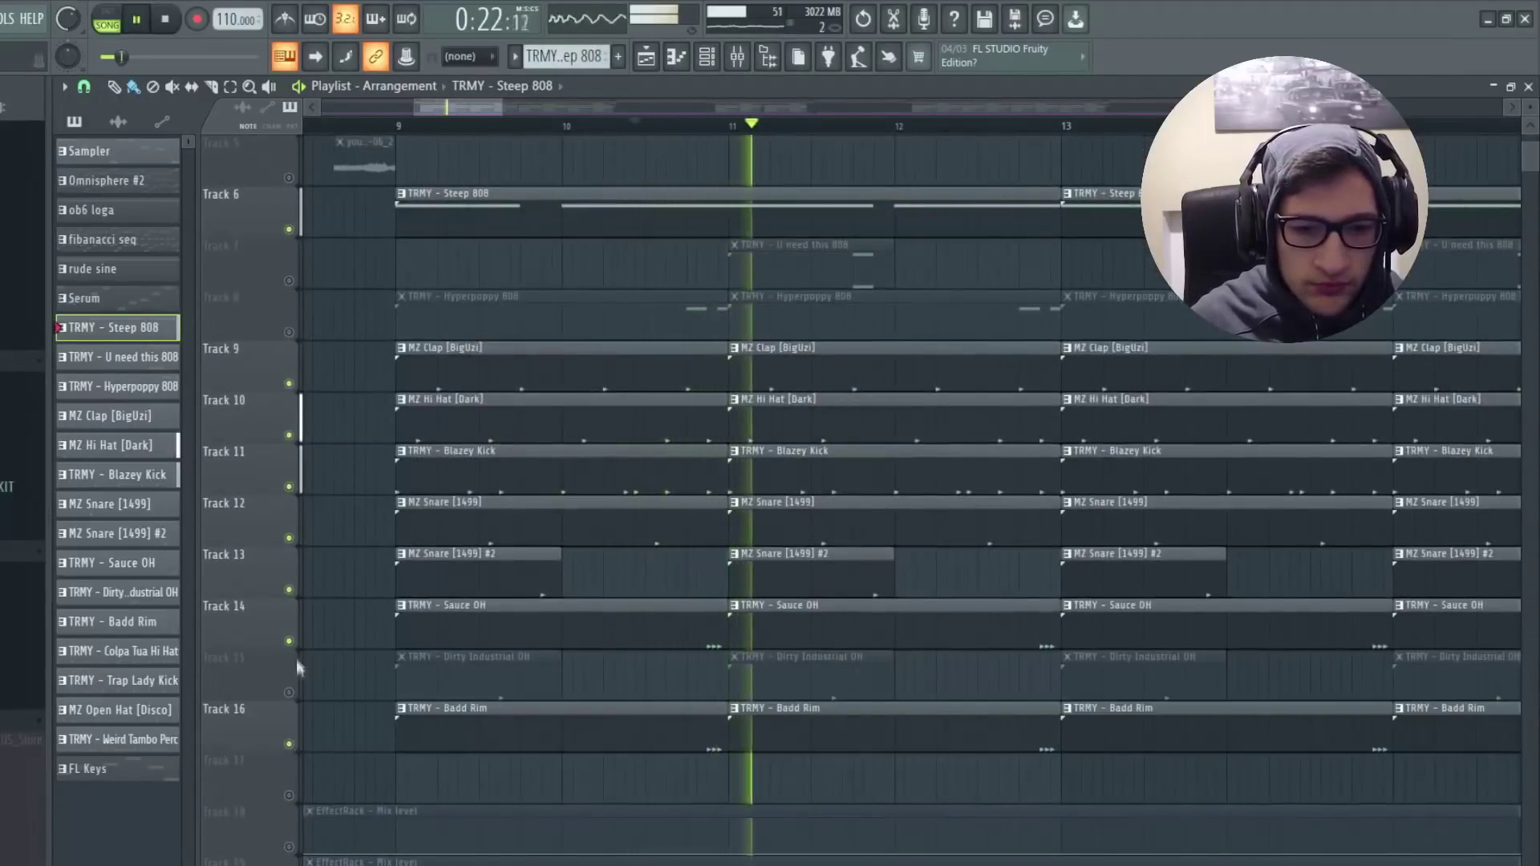
key(space)
click(289, 693)
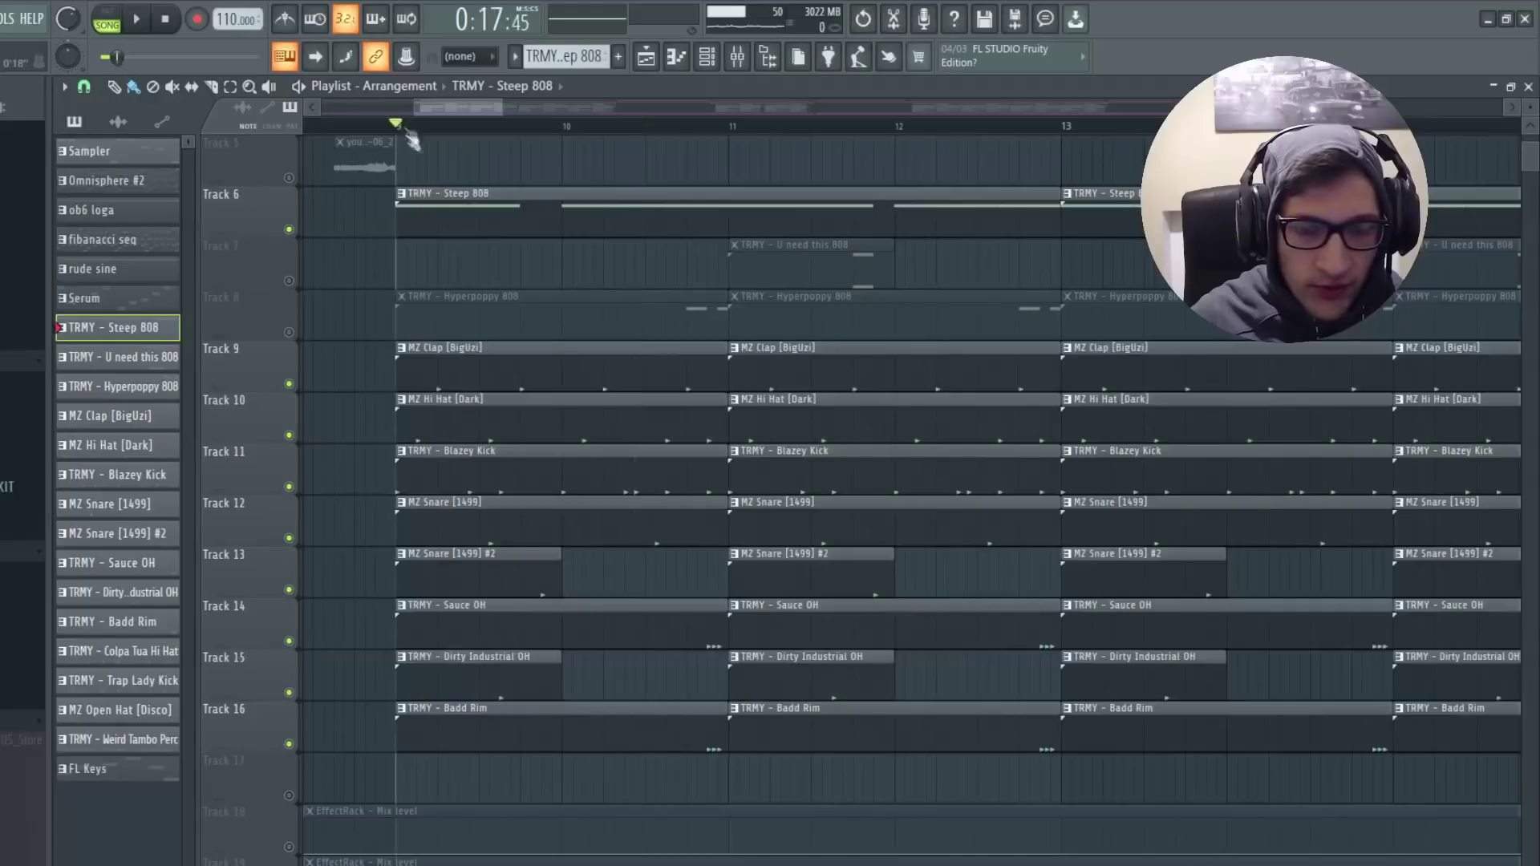
scroll(457, 382, up, 3)
key(space)
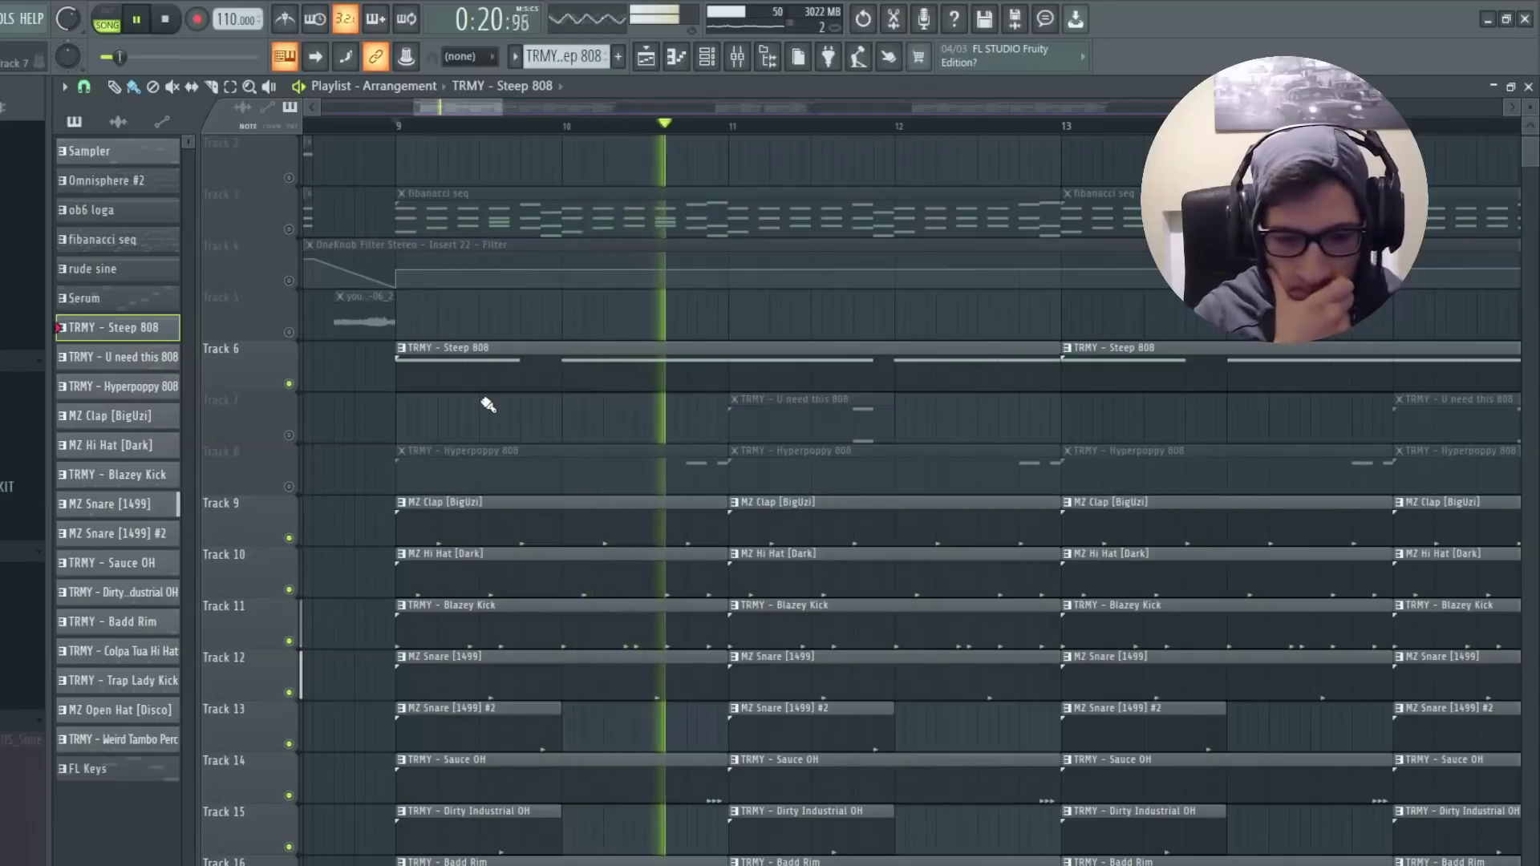
key(space)
Solo the TRMY - Hyperpoppy 808 track and the MZ Clap track in turn, and check the MZ Clap notes in the piano roll.
click(289, 487)
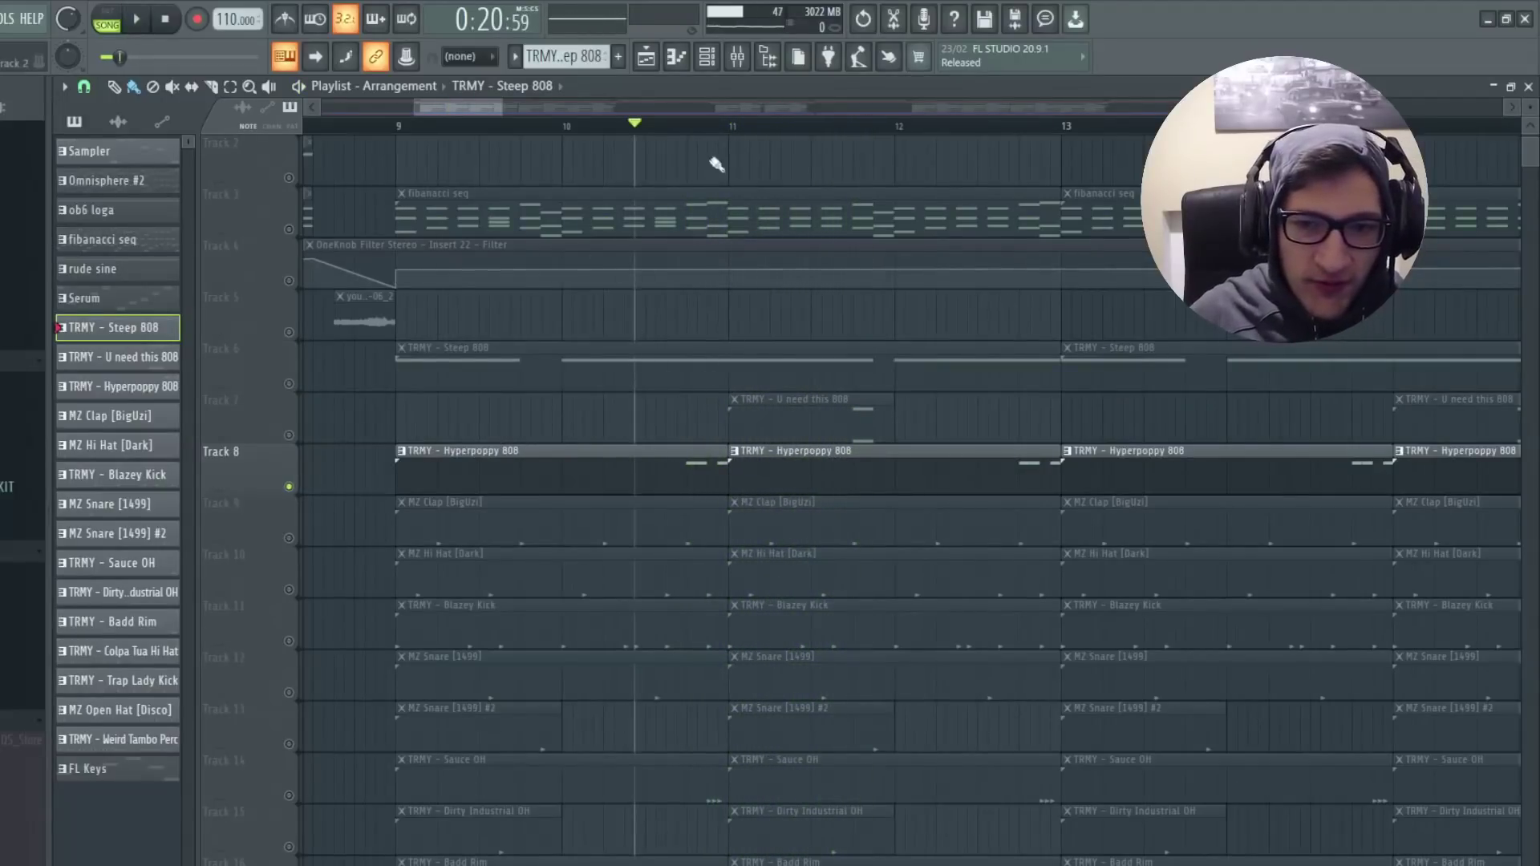
click(291, 540)
double_click(642, 534)
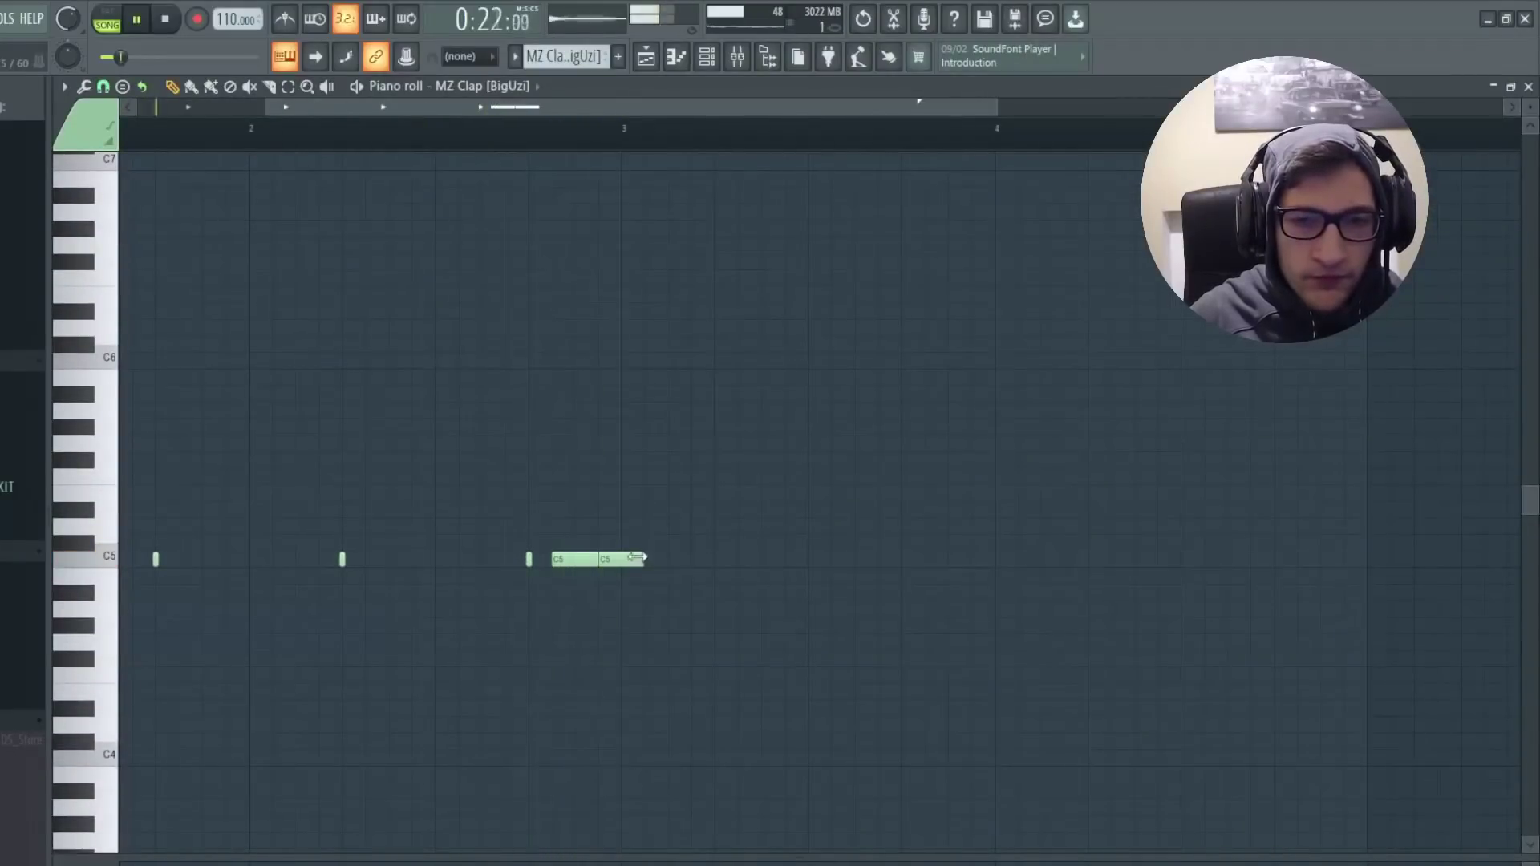
key(Escape)
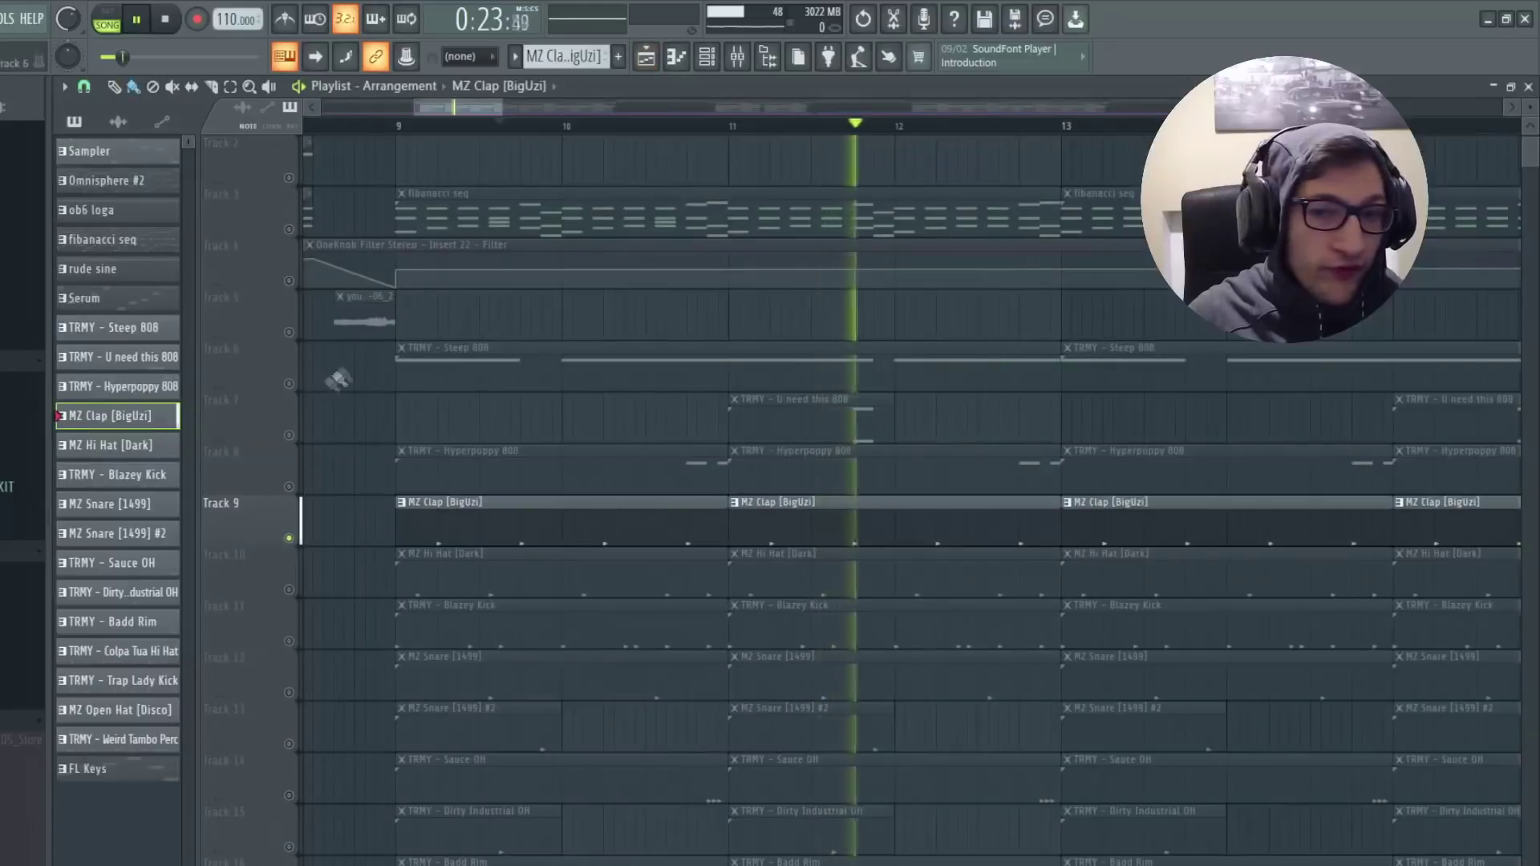
Solo the TRMY - Hyperpoppy 808 on Track 8 and audition it from the middle of bar 10.
key(space)
click(289, 488)
click(670, 130)
key(space)
key(space)
Solo the TRMY - U need this 808 on Track 7, open its notes in the piano roll and audition them.
right_click(289, 435)
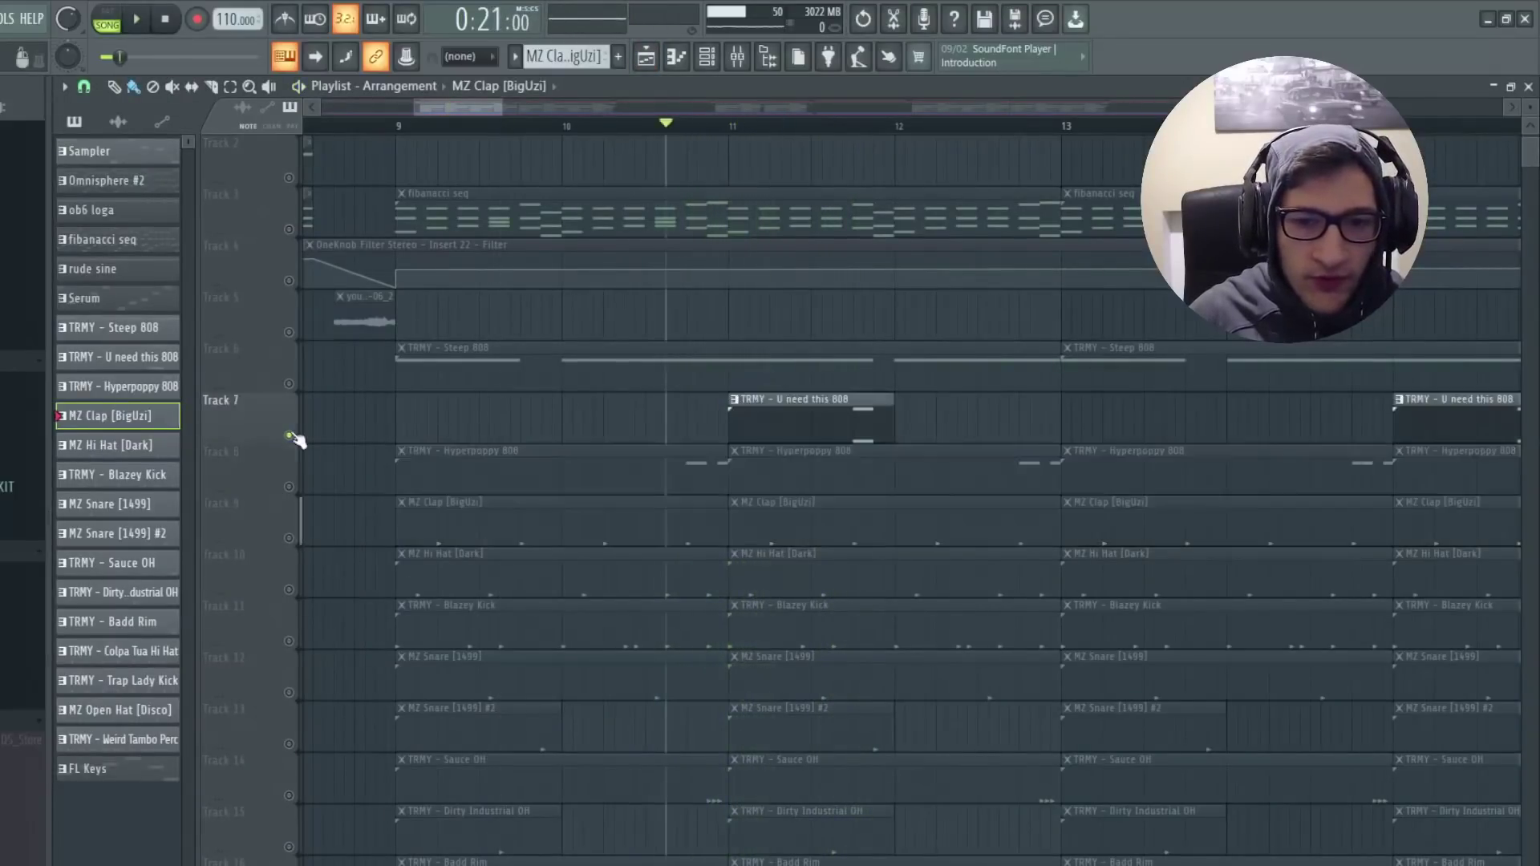
scroll(929, 427, right, 2)
scroll(843, 442, up, 3)
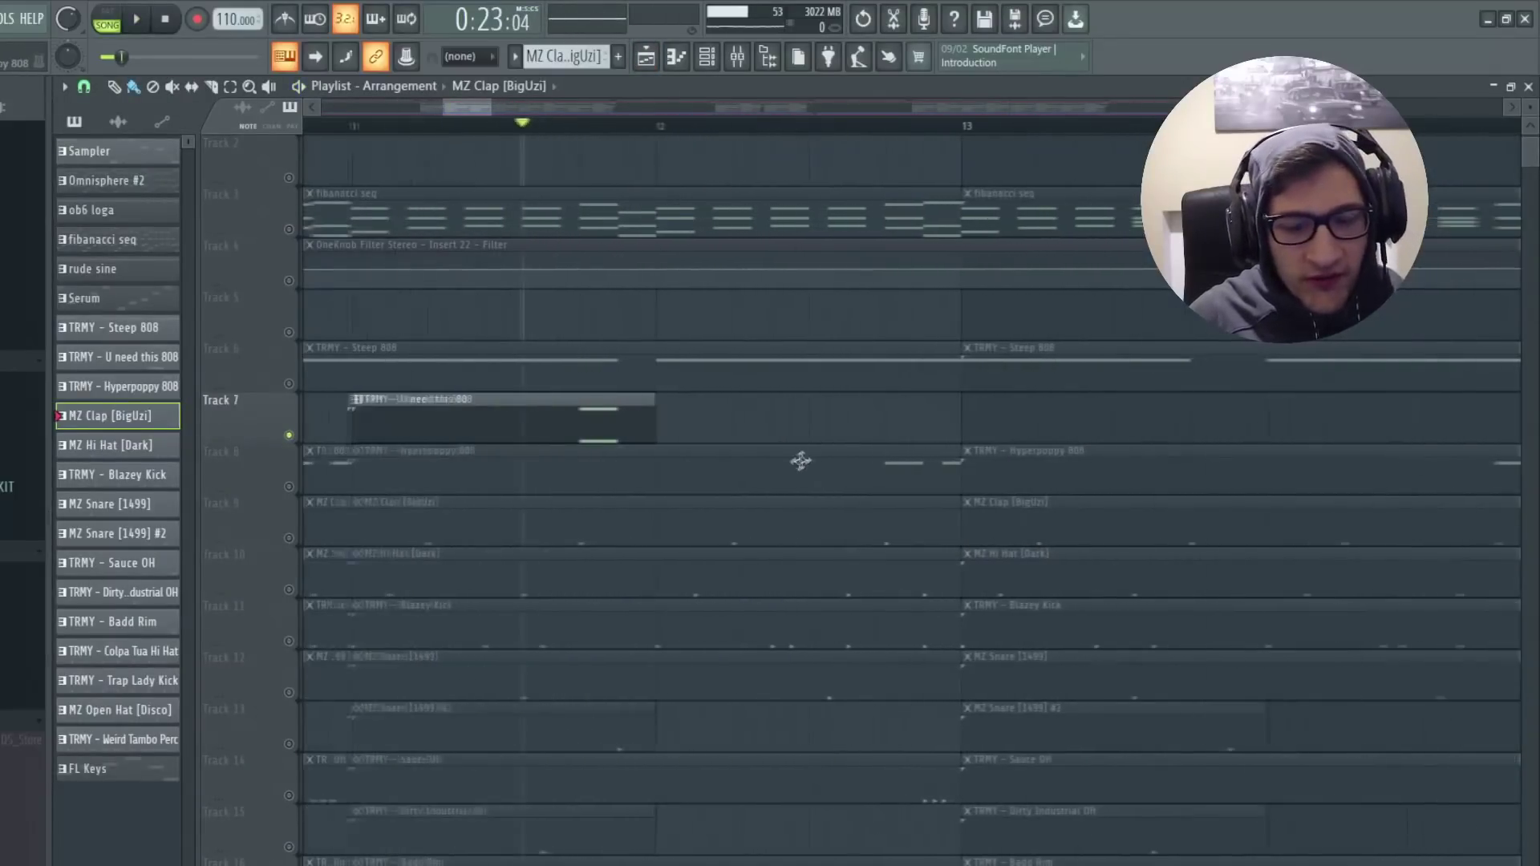
key(space)
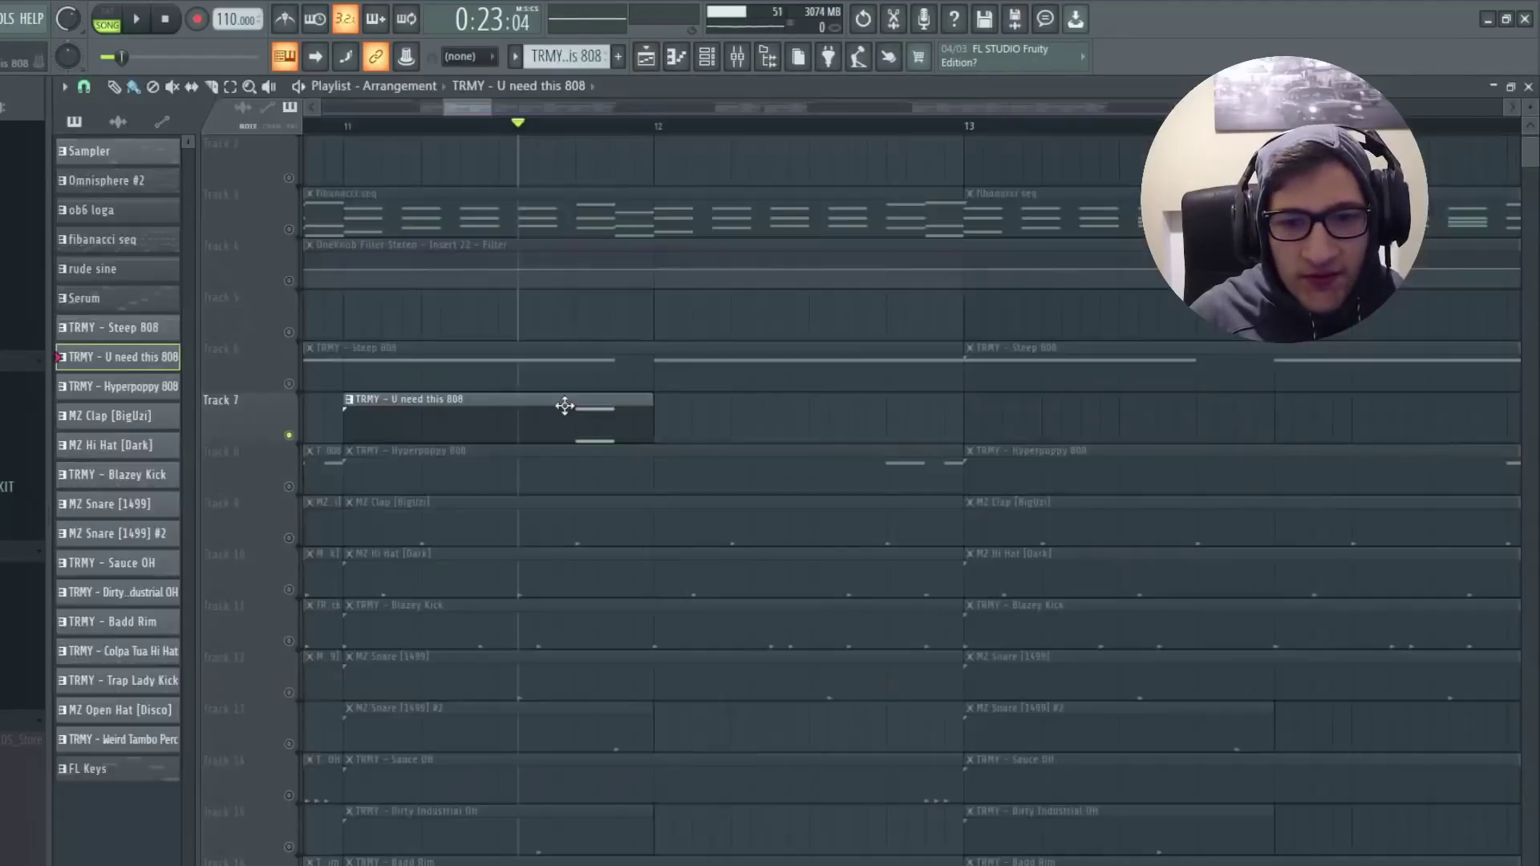
click(567, 406)
key(space)
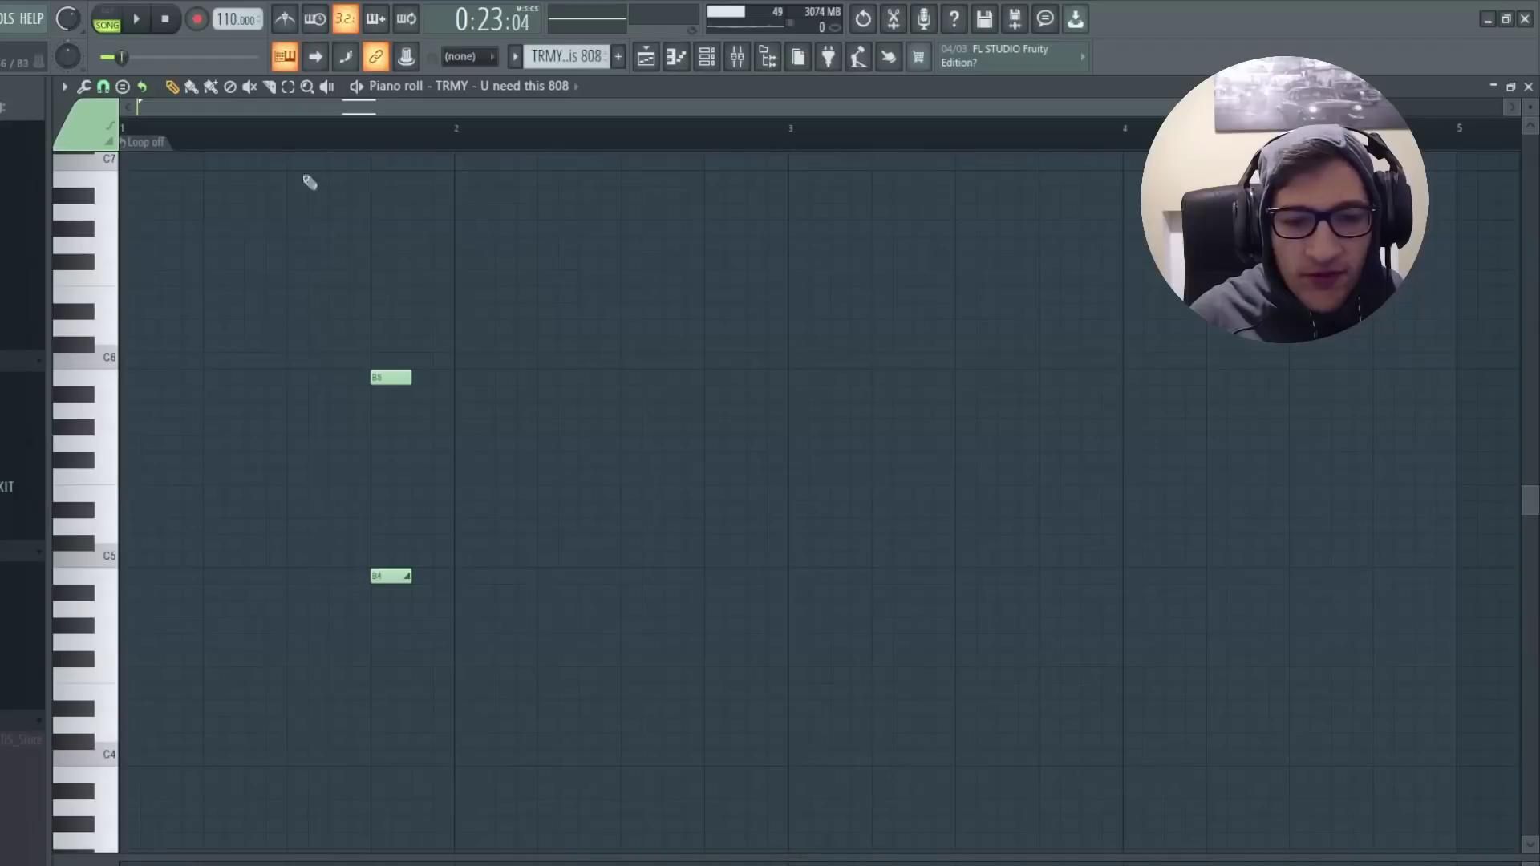
key(space)
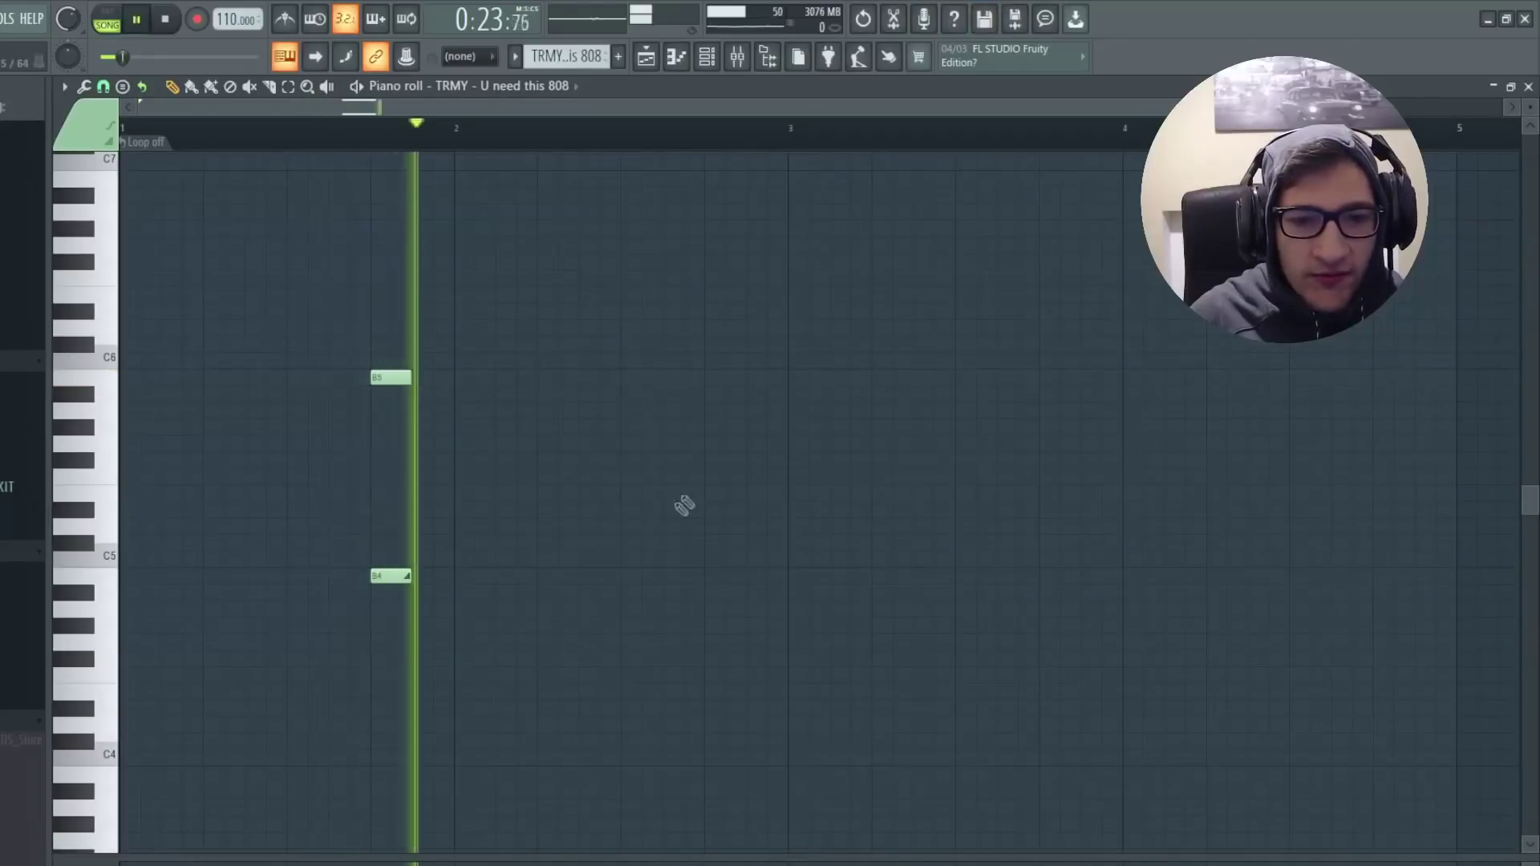
Return to the playlist and review the full arrangement with all tracks active.
click(646, 56)
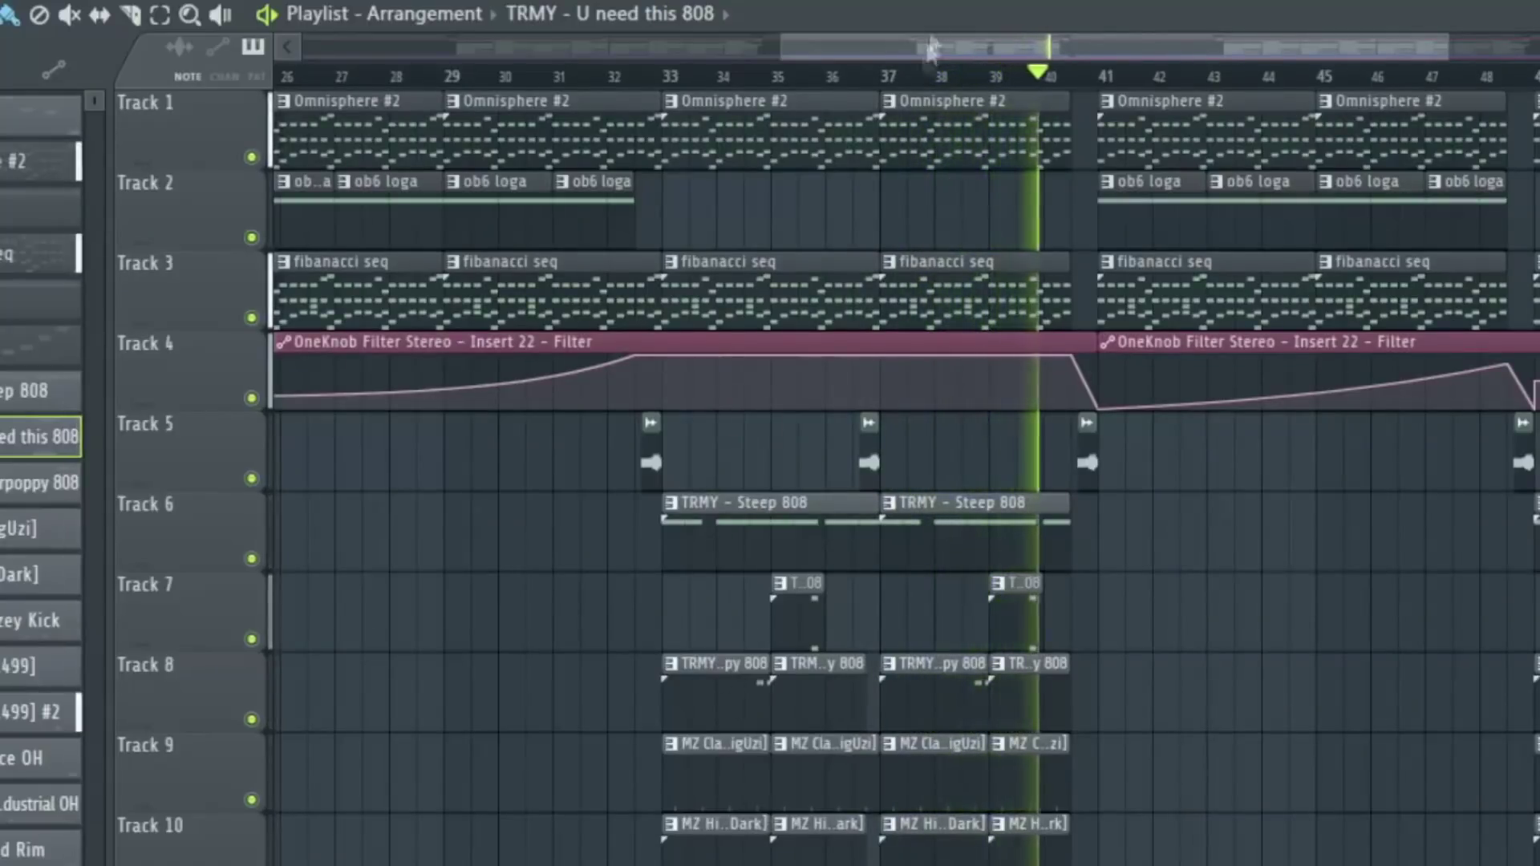
key(F9)
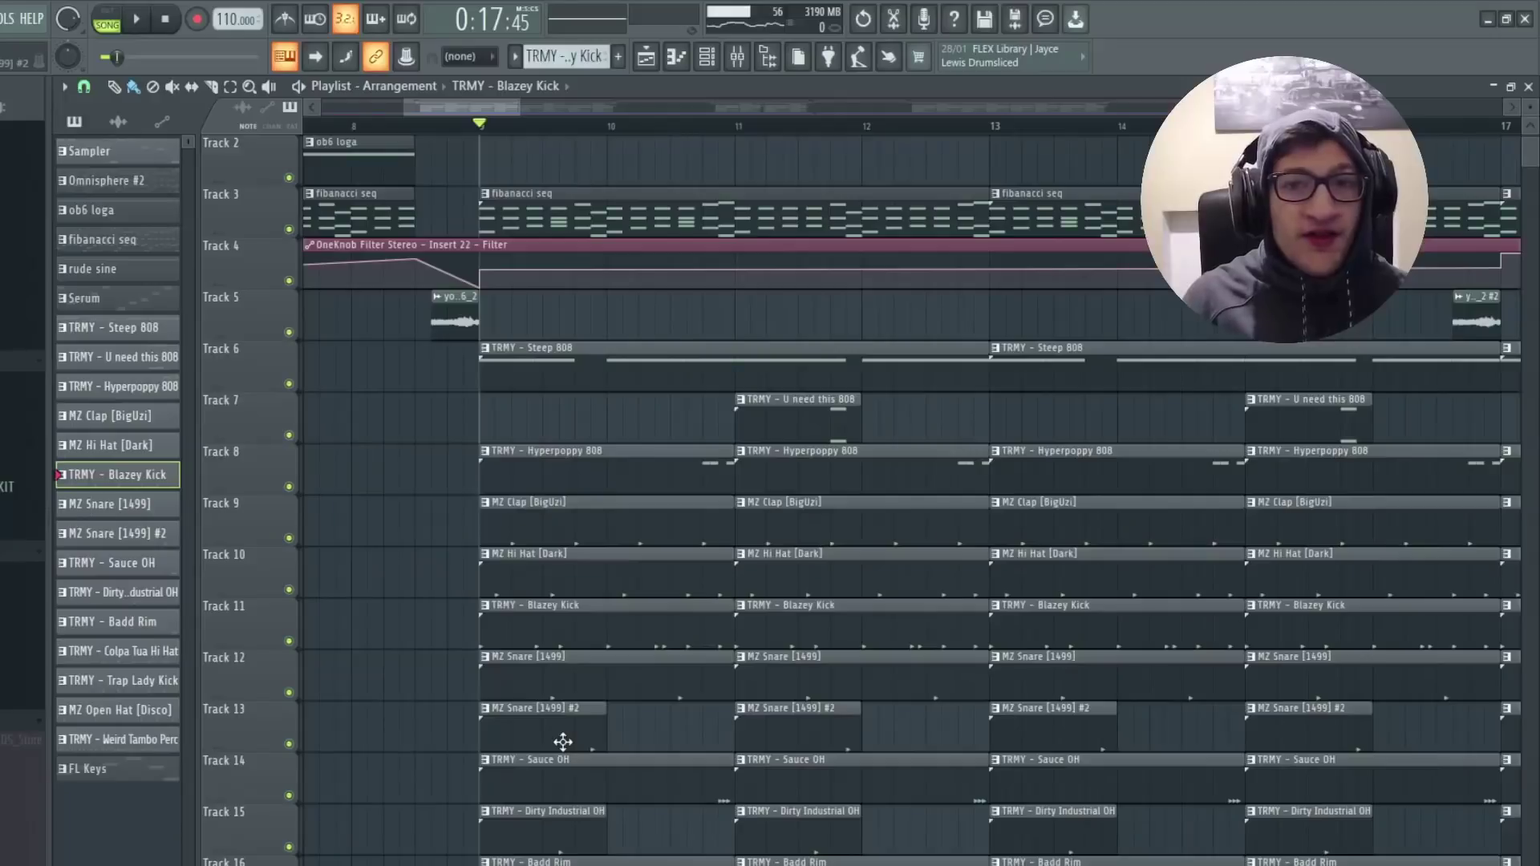